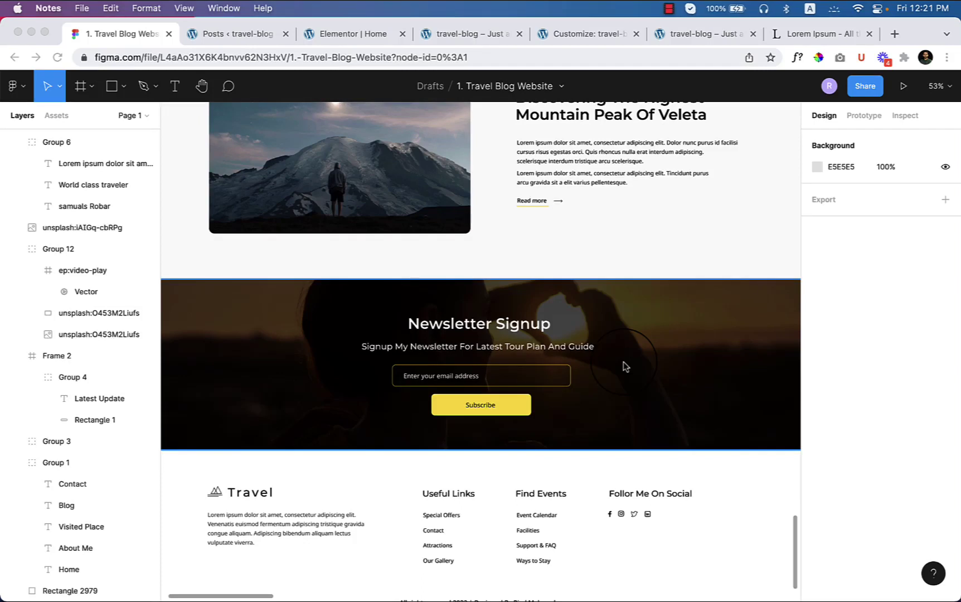
- From WPForms All Forms, dismiss the Challenge popup and start a new form, then return to Figma
click(231, 42)
click(47, 401)
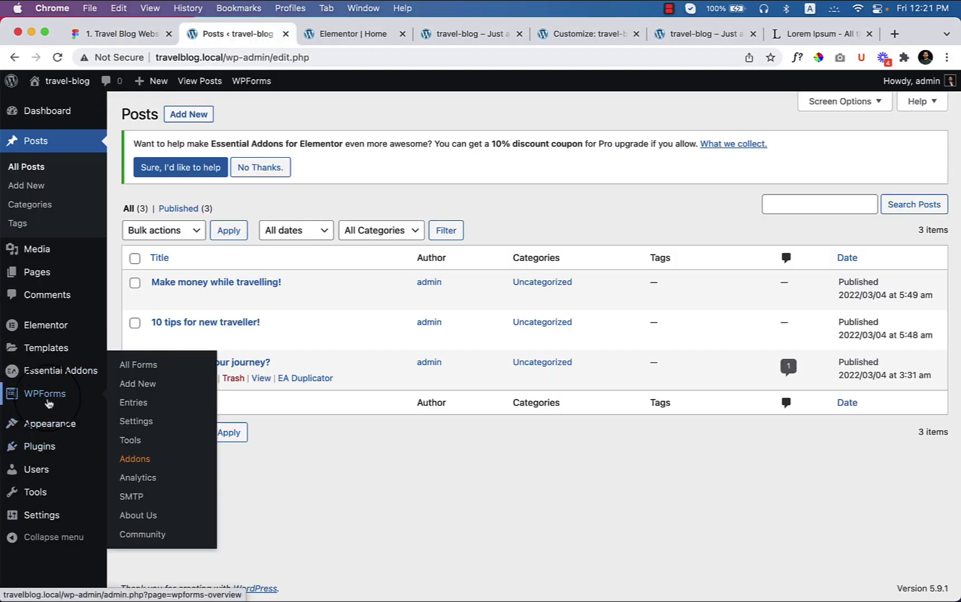
click(149, 372)
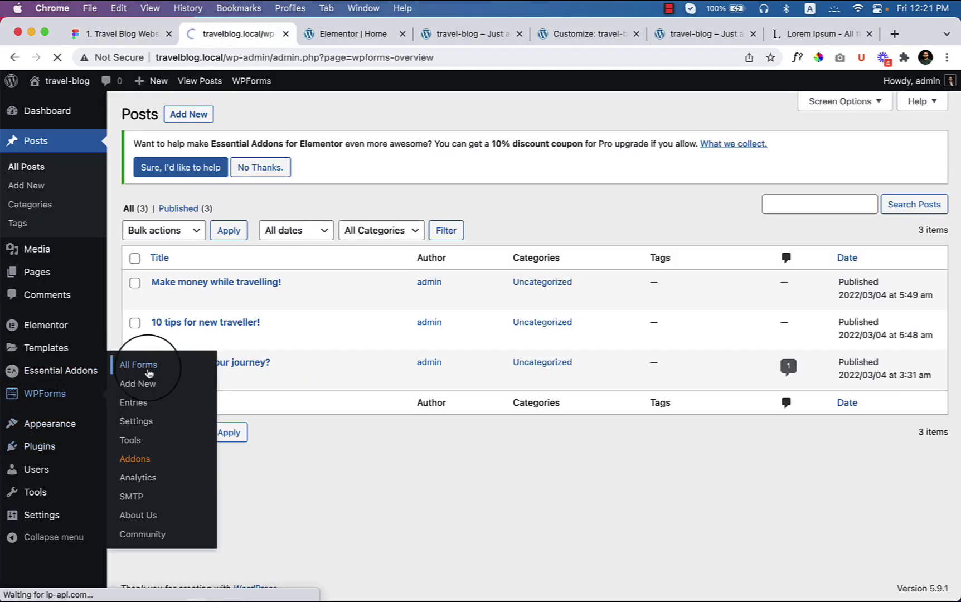
scroll(658, 470, down, 3)
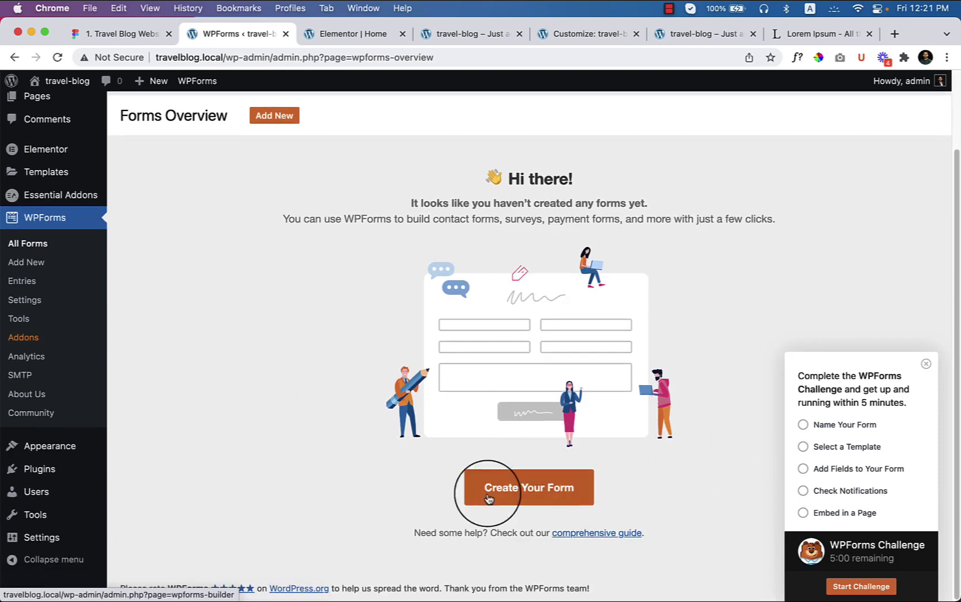
click(930, 364)
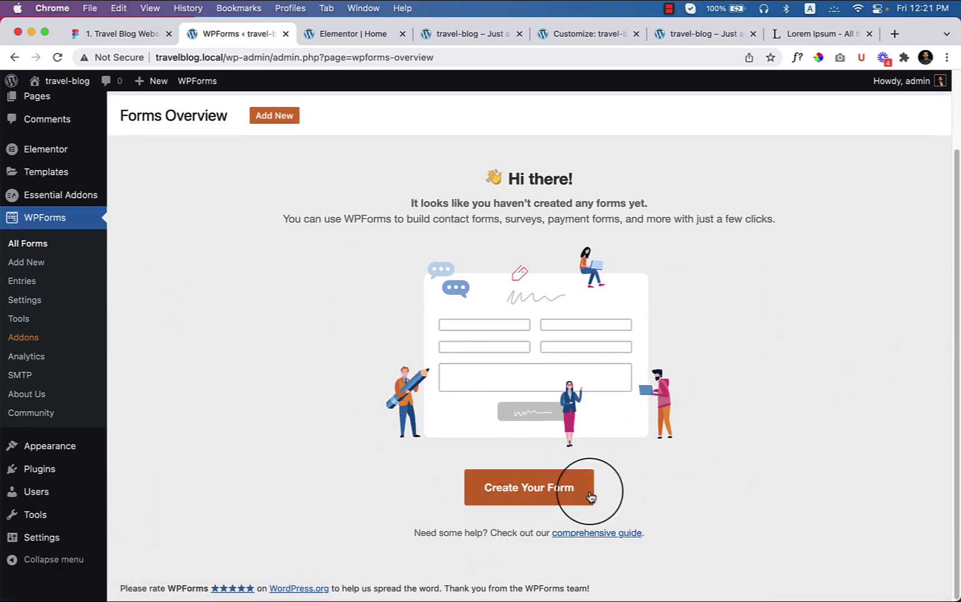
click(529, 499)
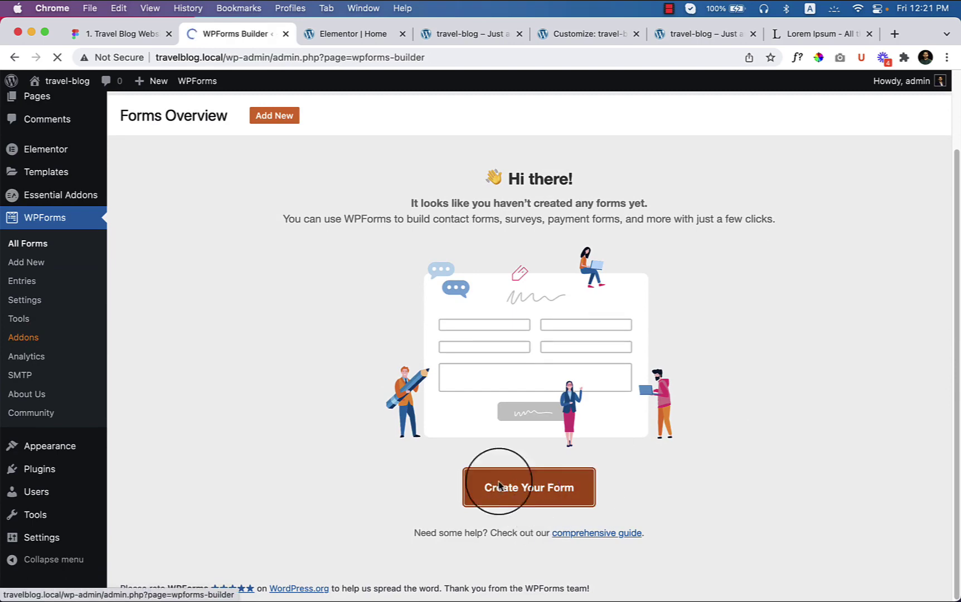
click(99, 34)
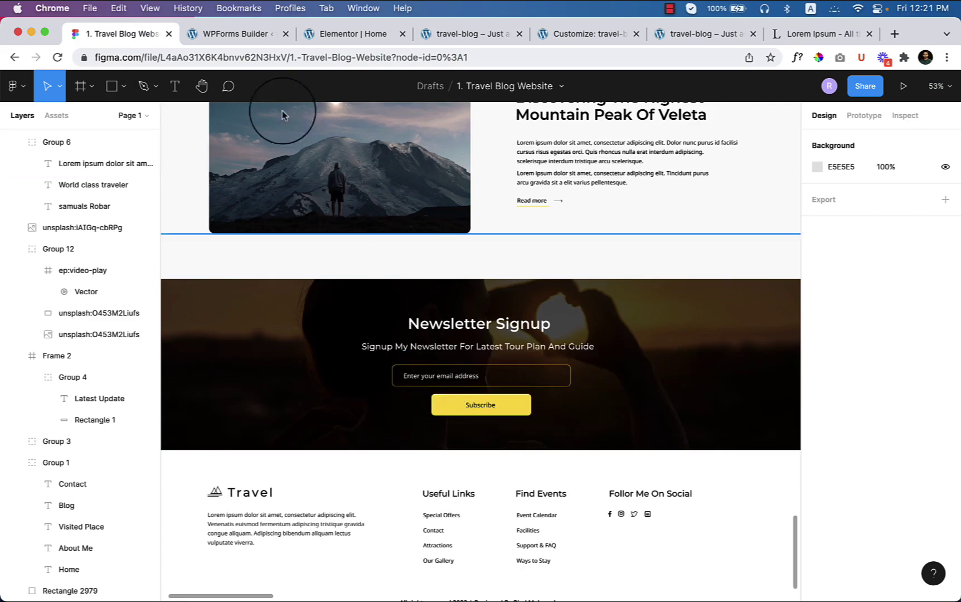
- Preview the Newsletter Signup Form template demo, then come back to the template choices
click(234, 34)
mouse_move(325, 326)
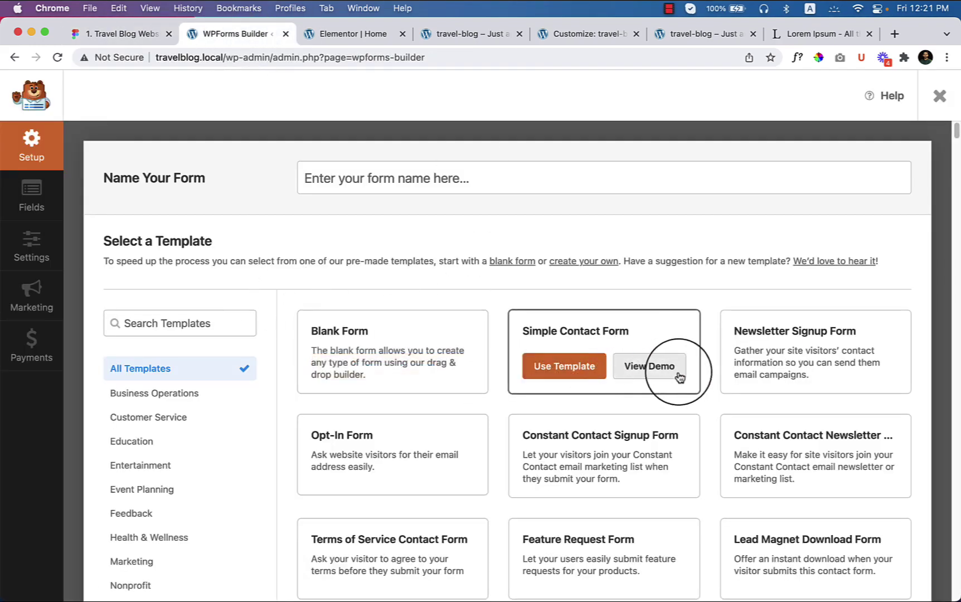
mouse_move(814, 357)
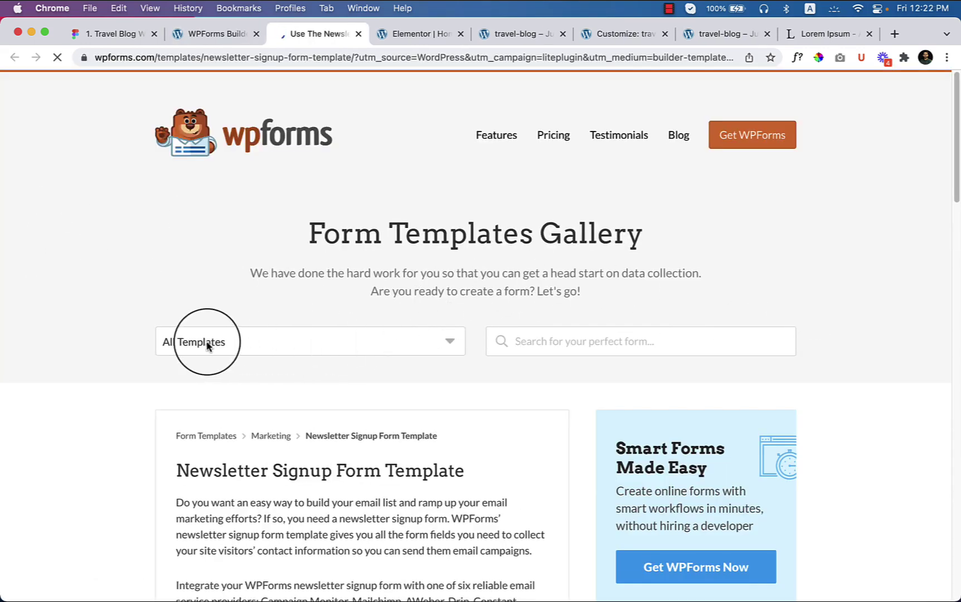
scroll(292, 393, down, 15)
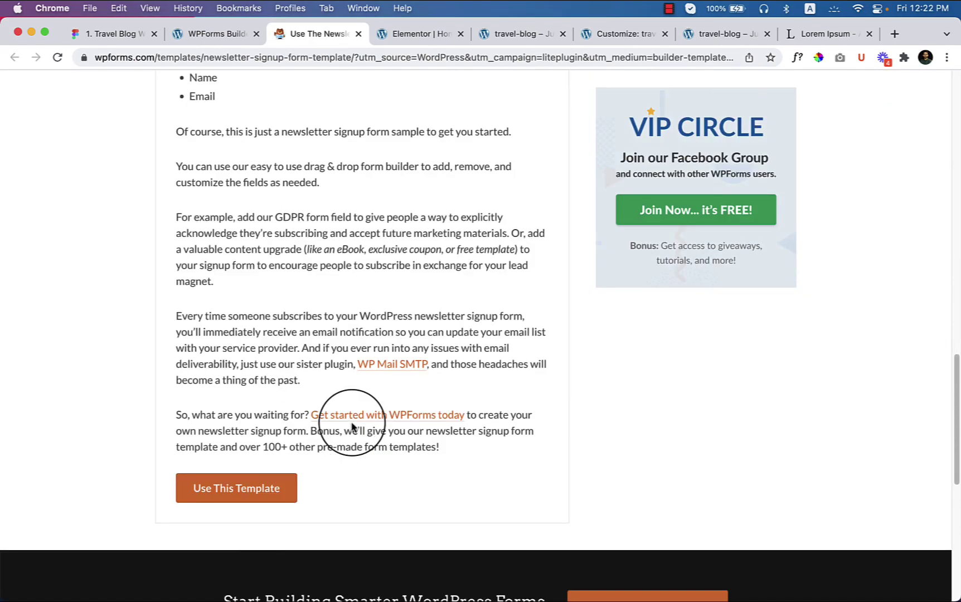
scroll(350, 407, up, 5)
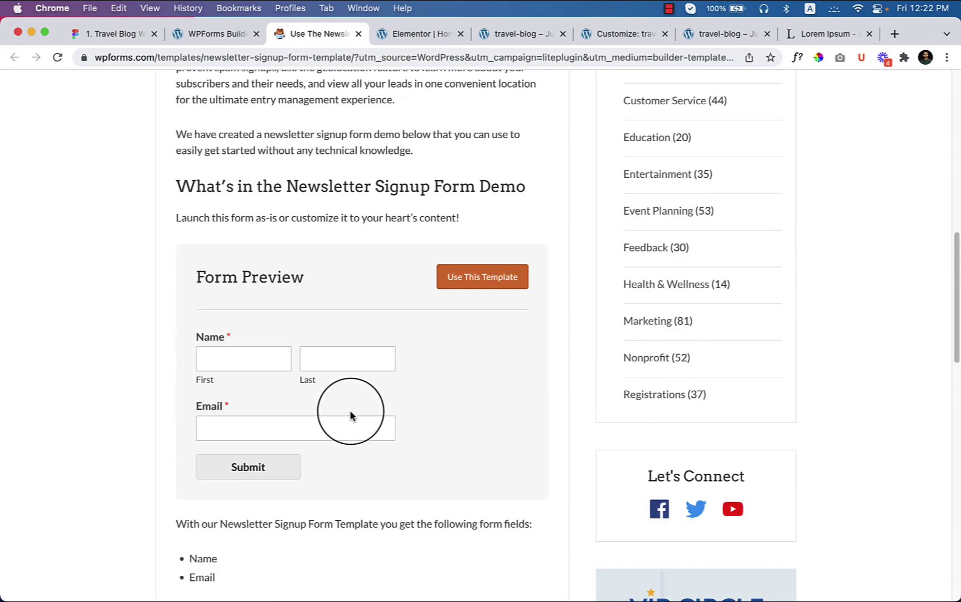
click(223, 34)
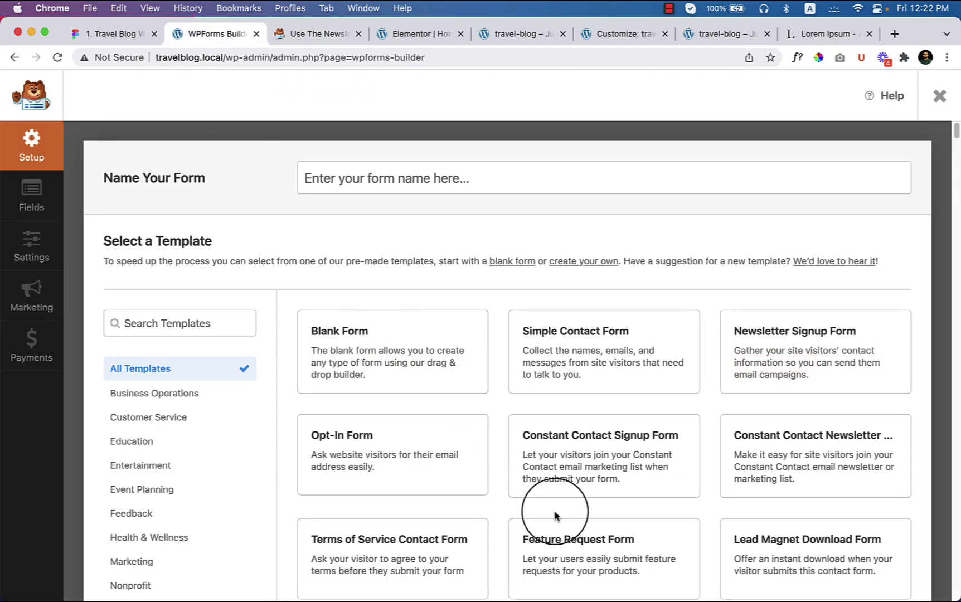
mouse_move(341, 424)
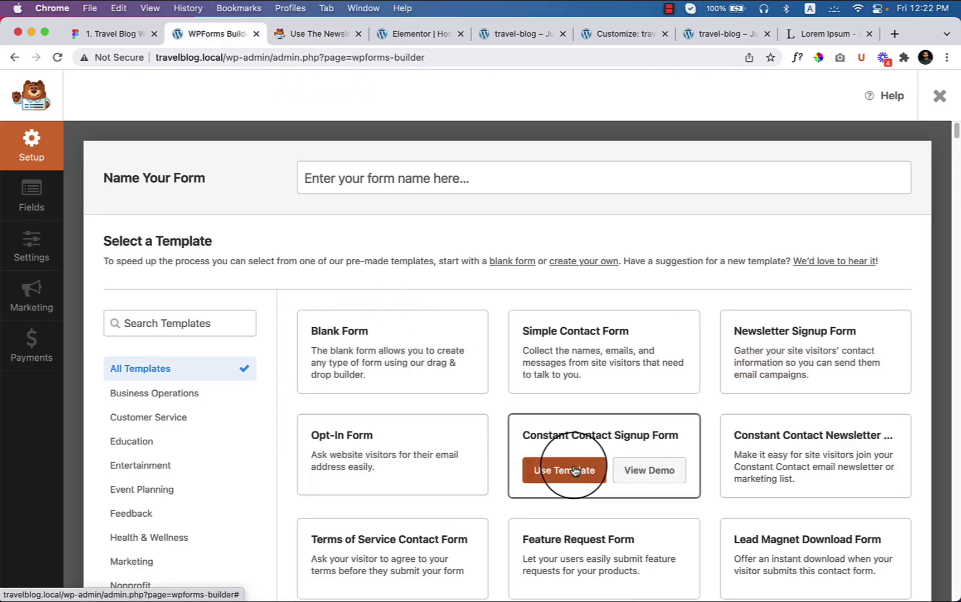
- Create a blank form named 'Newsletter signup form' and drag in an Email field
click(446, 173)
text(Newsletter signup form)
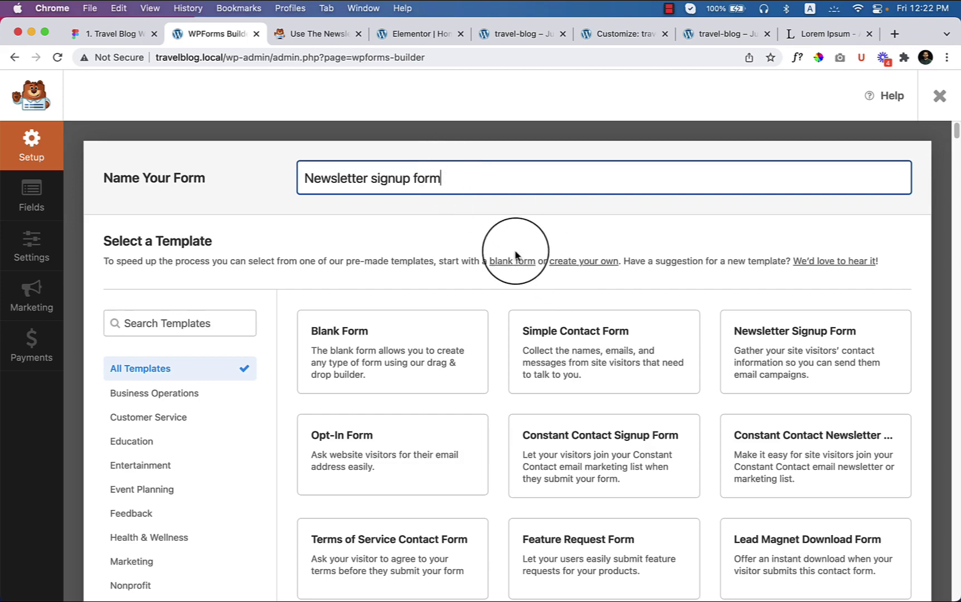
scroll(498, 283, down, 15)
scroll(704, 513, up, 15)
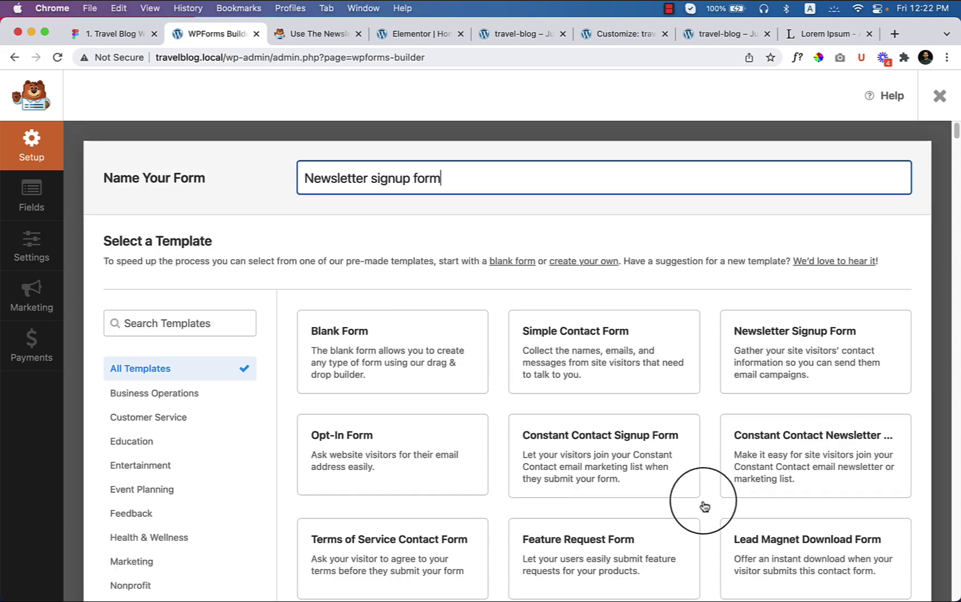
click(436, 217)
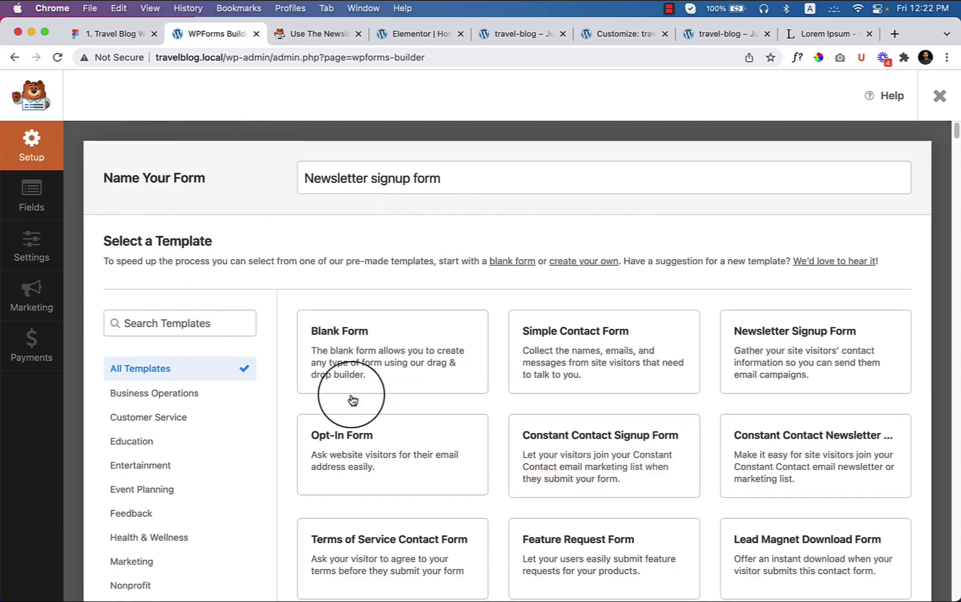
click(393, 367)
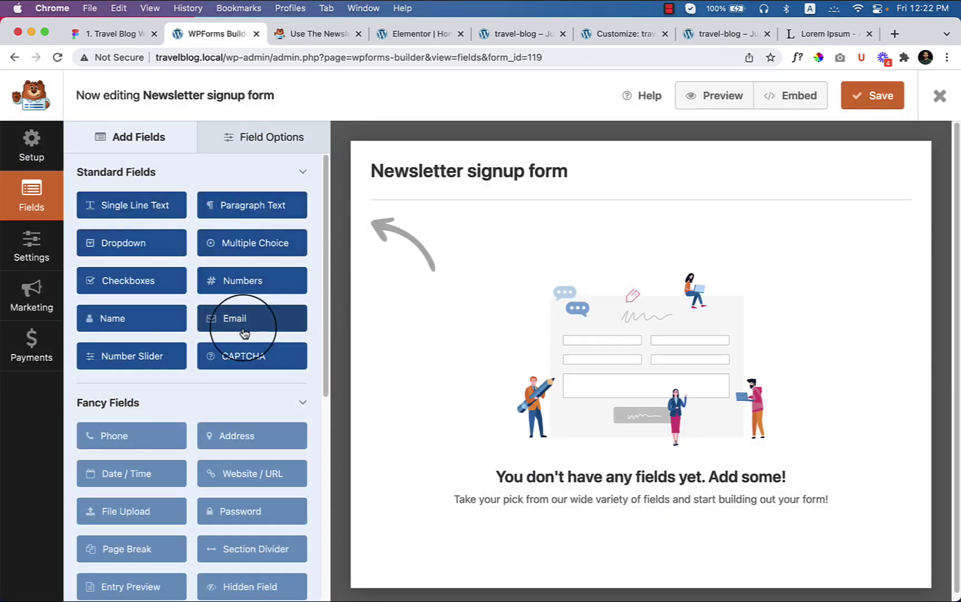
drag(243, 321, 584, 302)
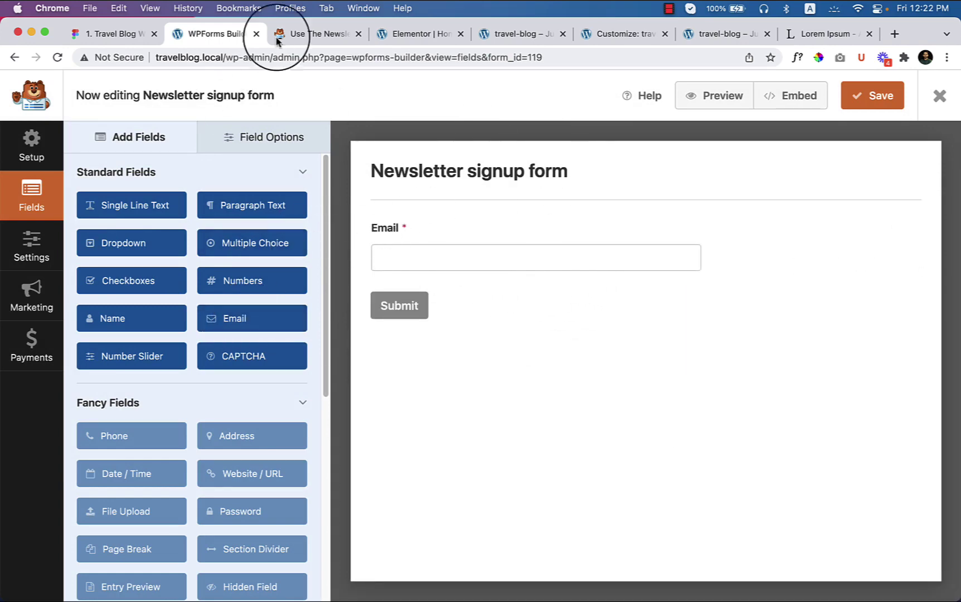
- Copy the email placeholder wording from the Figma design's email input
click(128, 34)
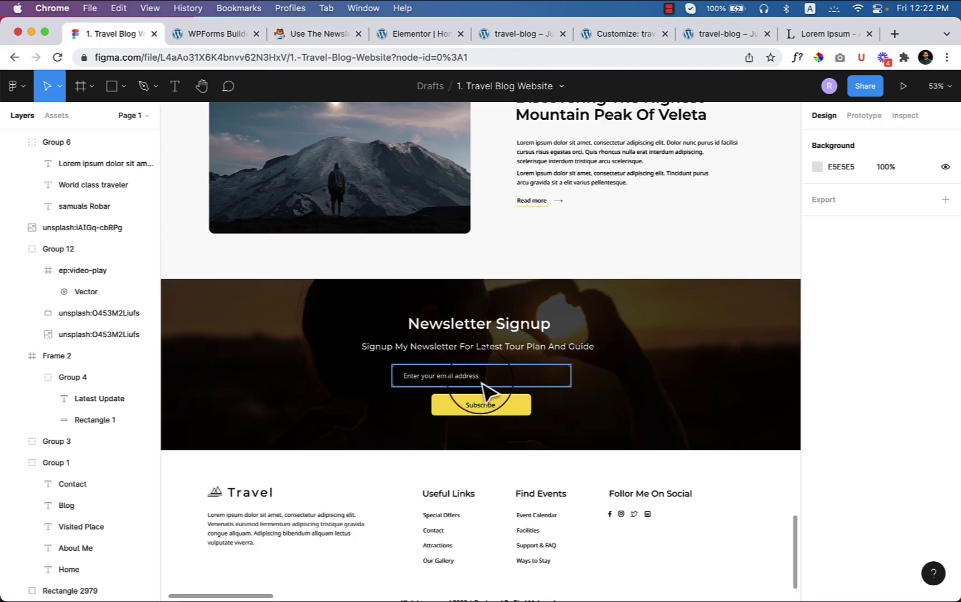
click(451, 385)
double_click(457, 384)
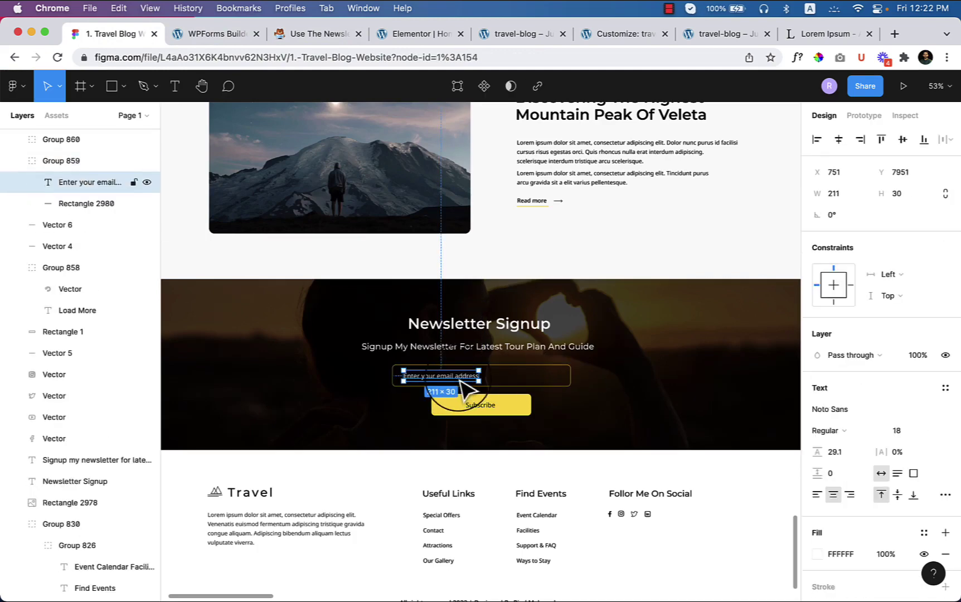
double_click(459, 379)
key(super+c)
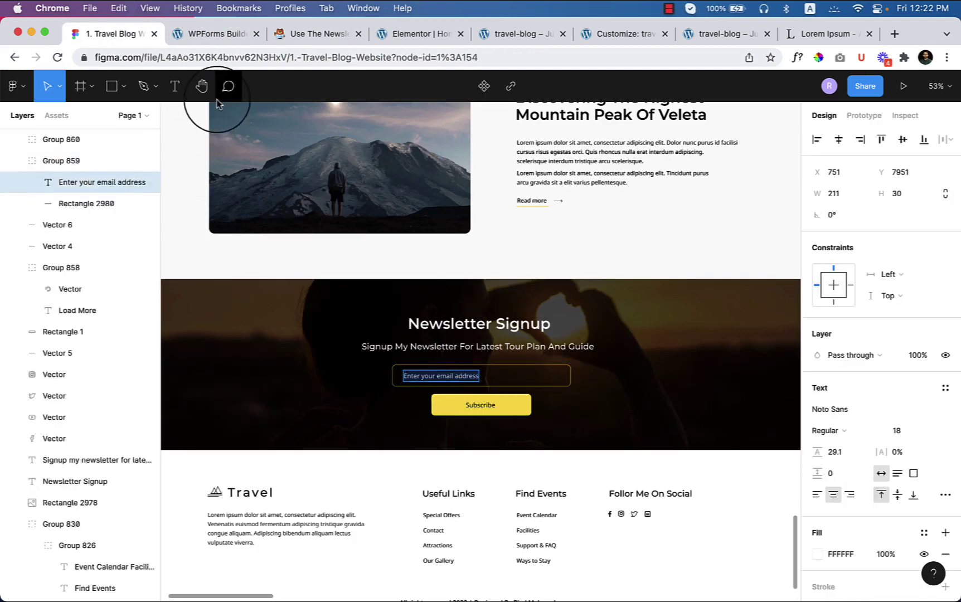
- Hide the Email field's label and paste 'Enter your email address' as its placeholder
click(215, 32)
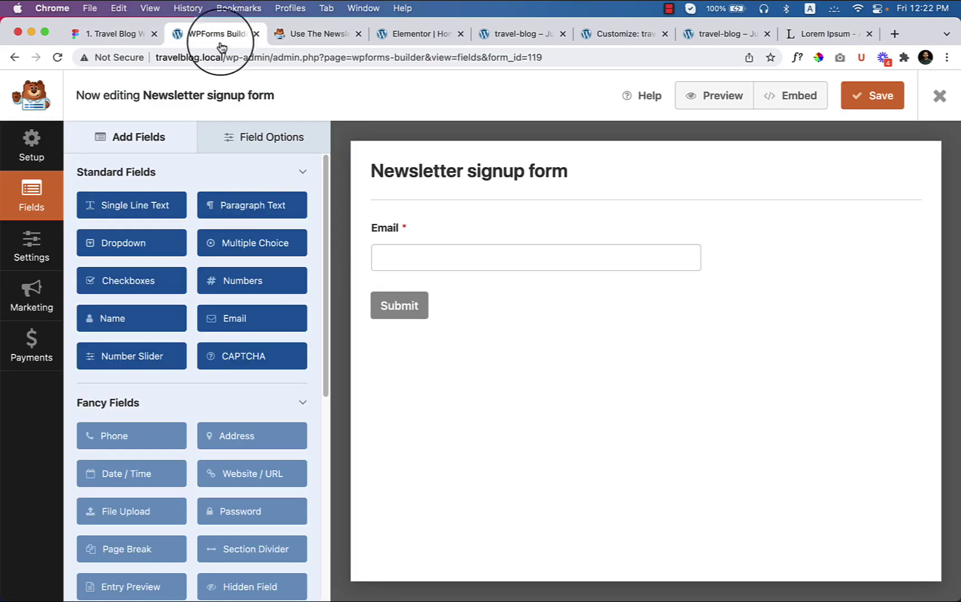
click(376, 237)
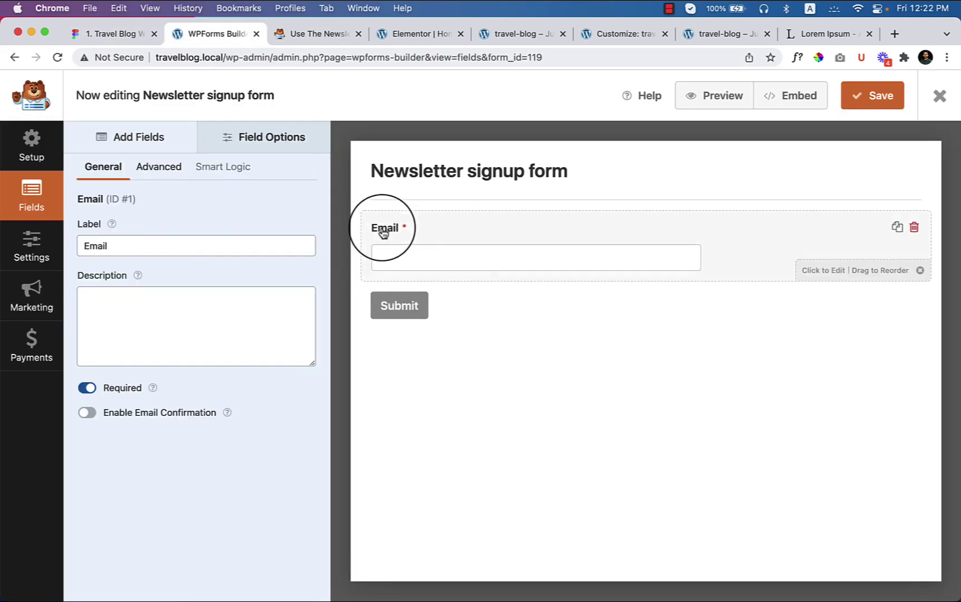
click(149, 167)
click(103, 167)
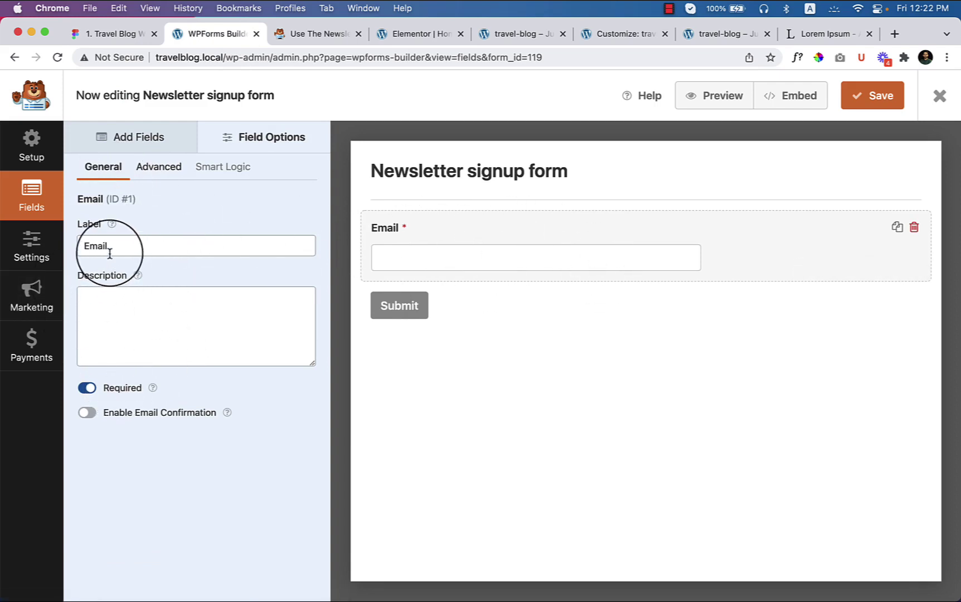
click(160, 168)
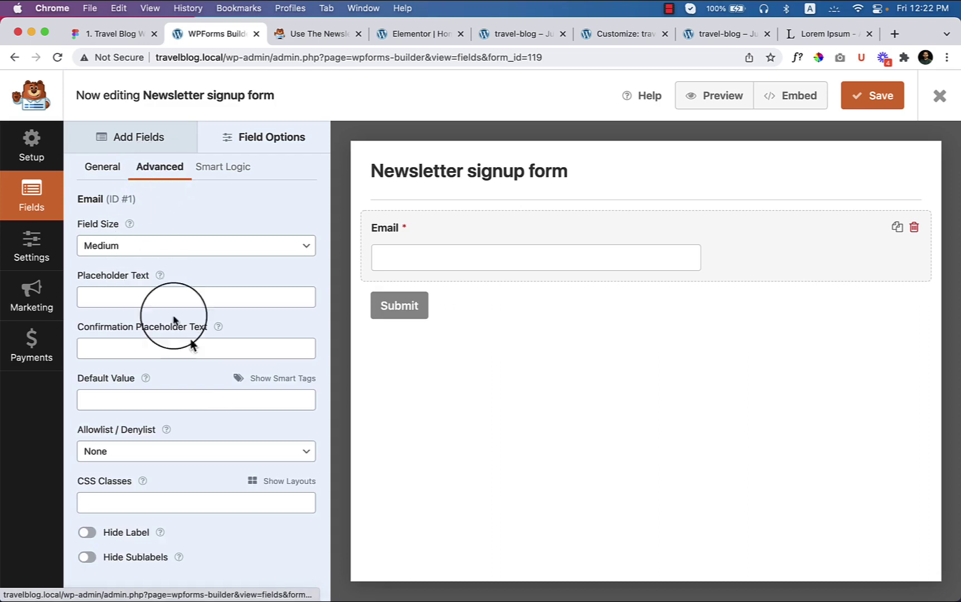
click(86, 534)
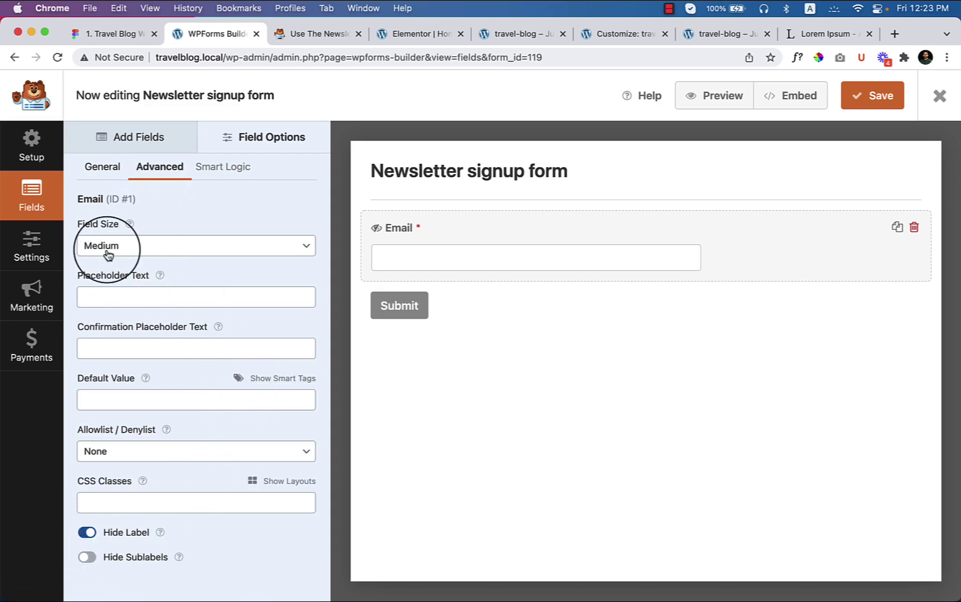
click(116, 300)
key(super+v)
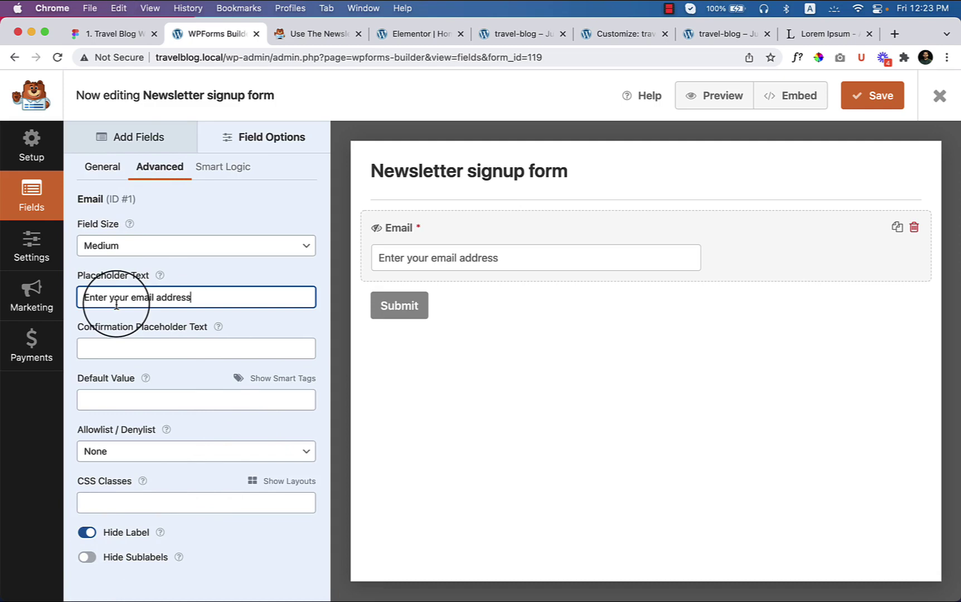
- Copy the Subscribe button wording from the Figma design
click(120, 33)
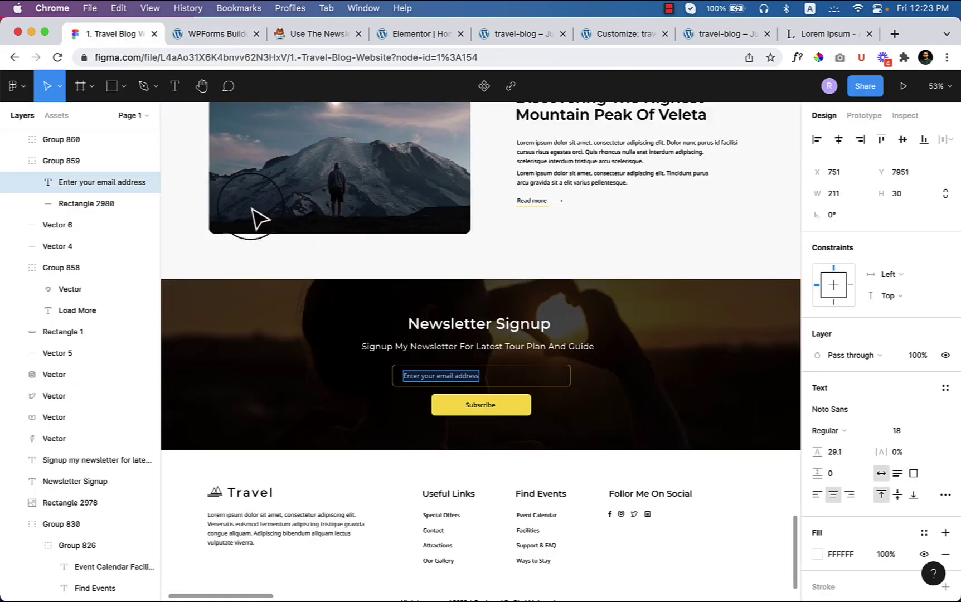
double_click(484, 406)
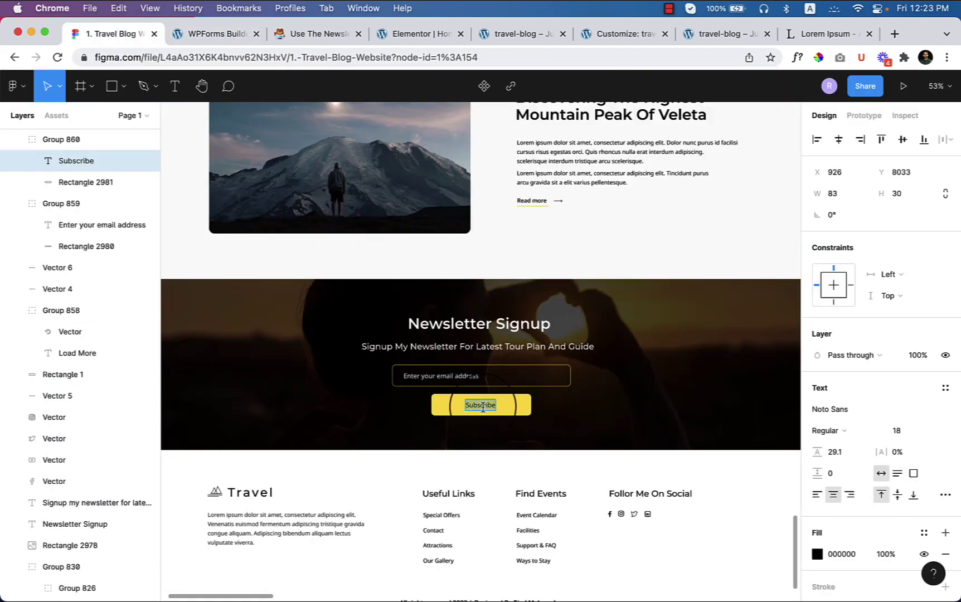
click(219, 35)
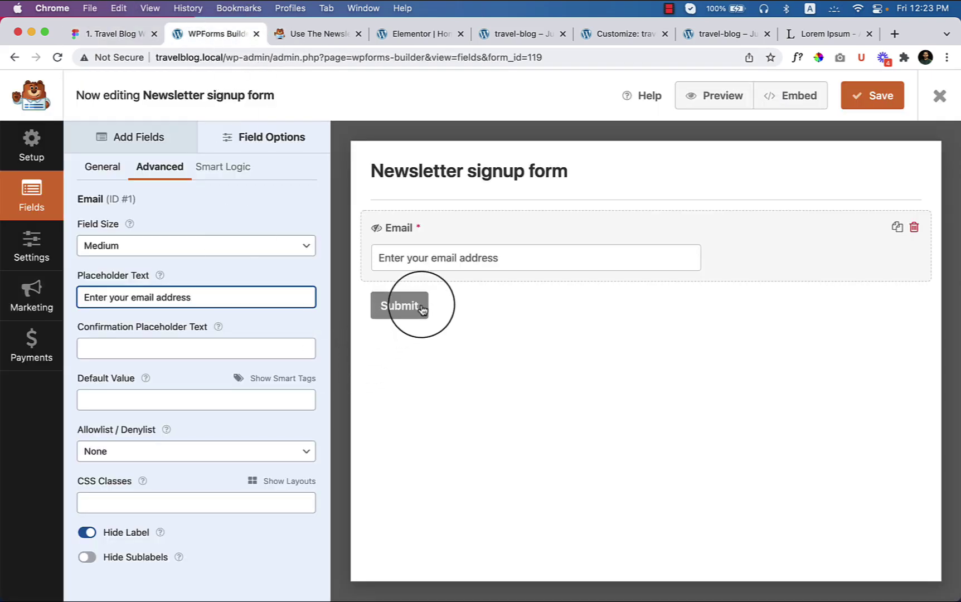
- Set Submit Button Text to 'Subscribe' and Processing Text to 'Subscribing...' in the form settings
click(28, 252)
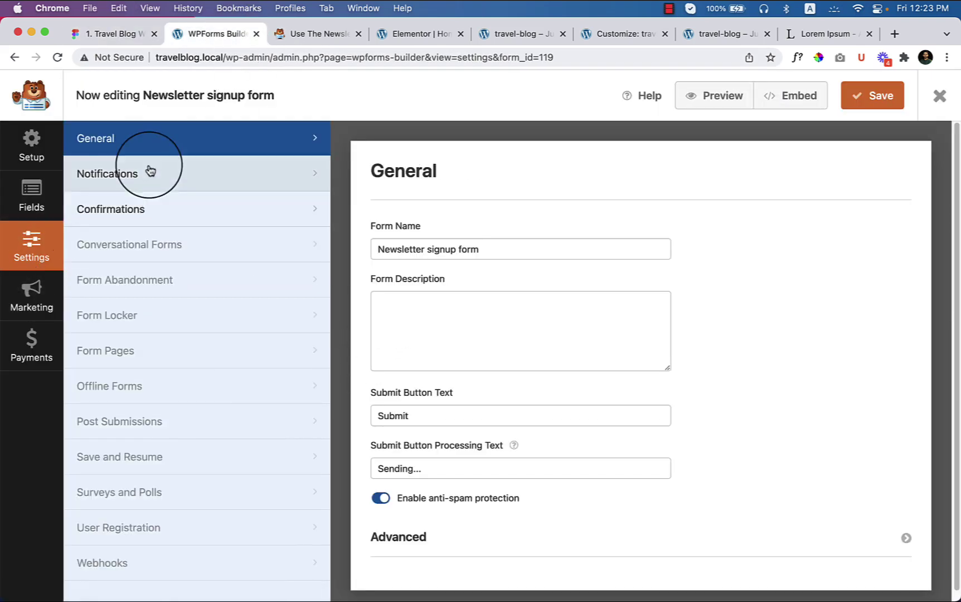
double_click(401, 417)
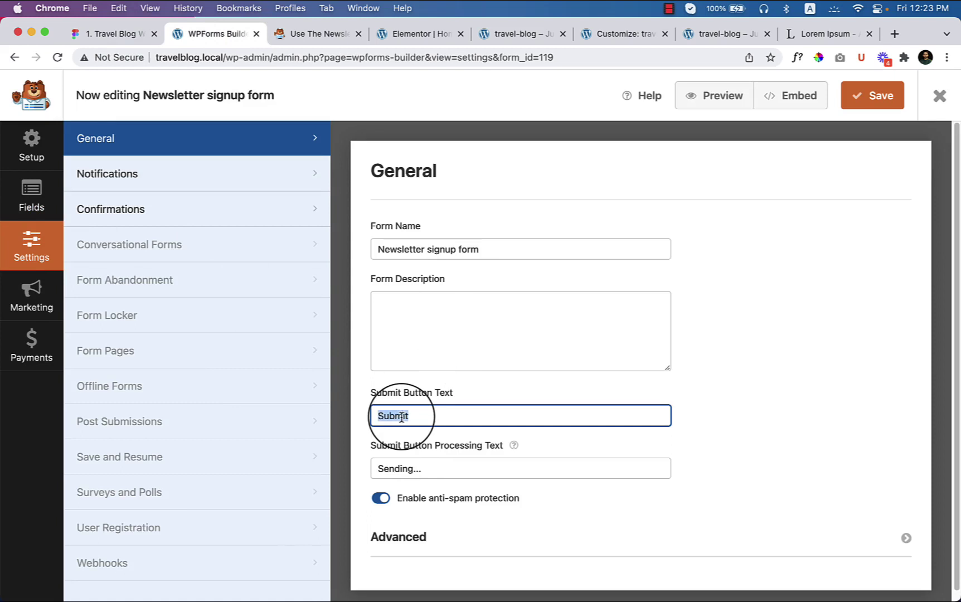
double_click(390, 470)
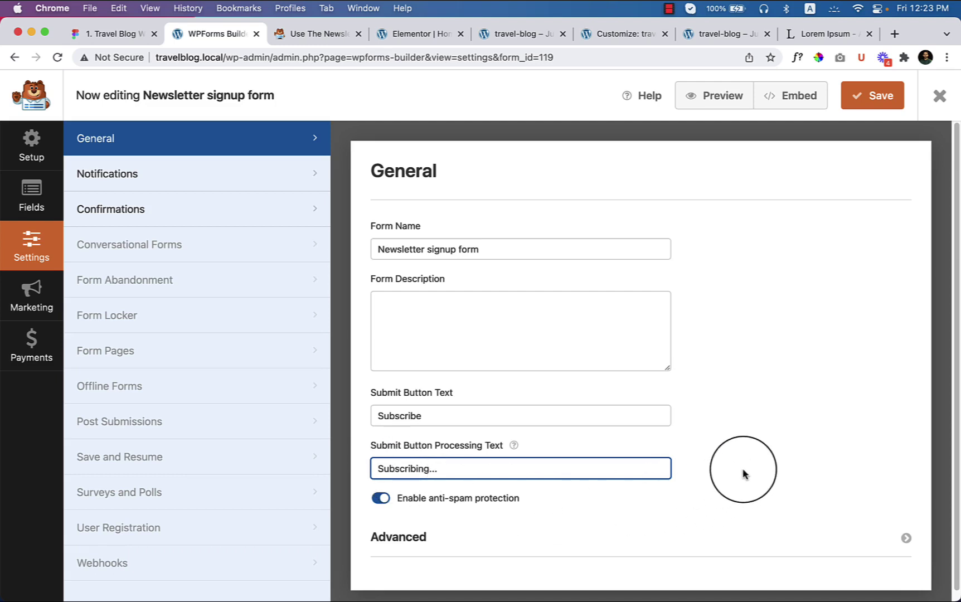
click(143, 179)
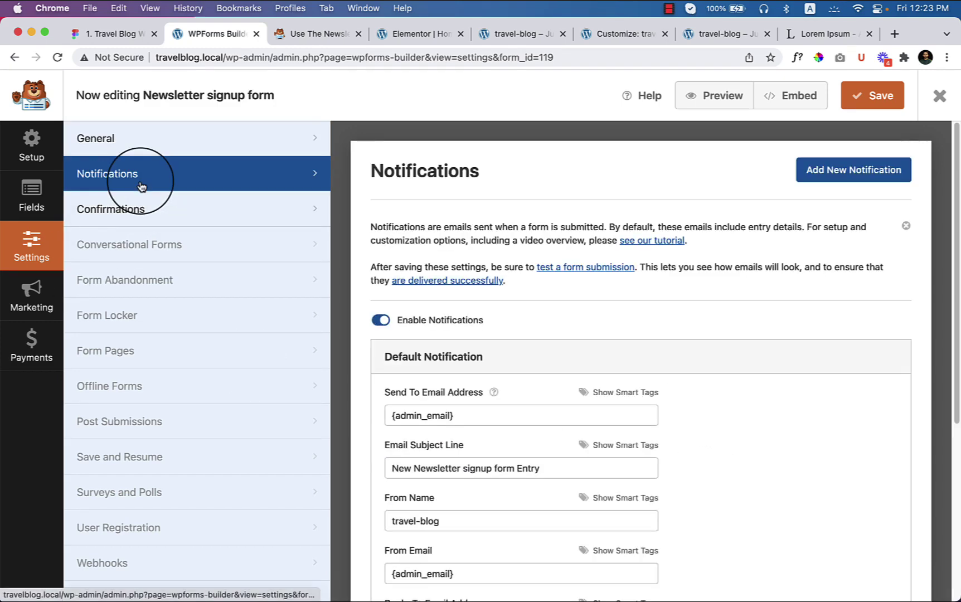
click(28, 150)
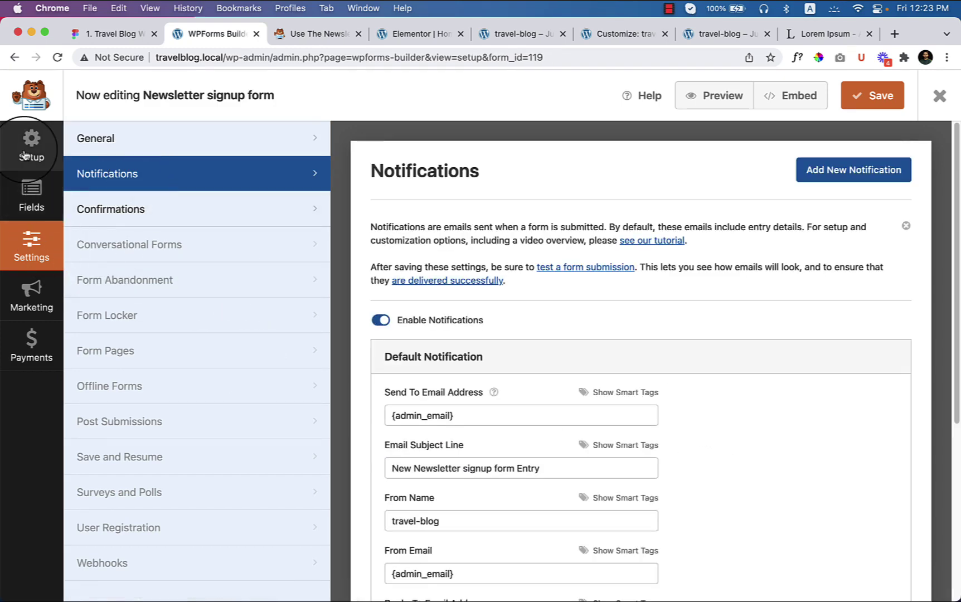
click(46, 214)
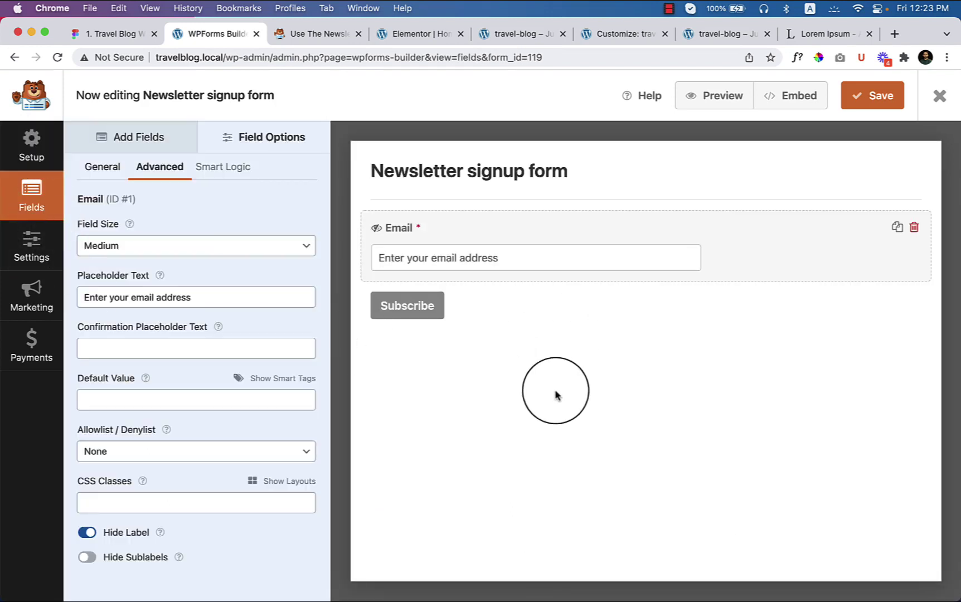
- Save the form and place the Email field in the one-half left column layout
click(882, 98)
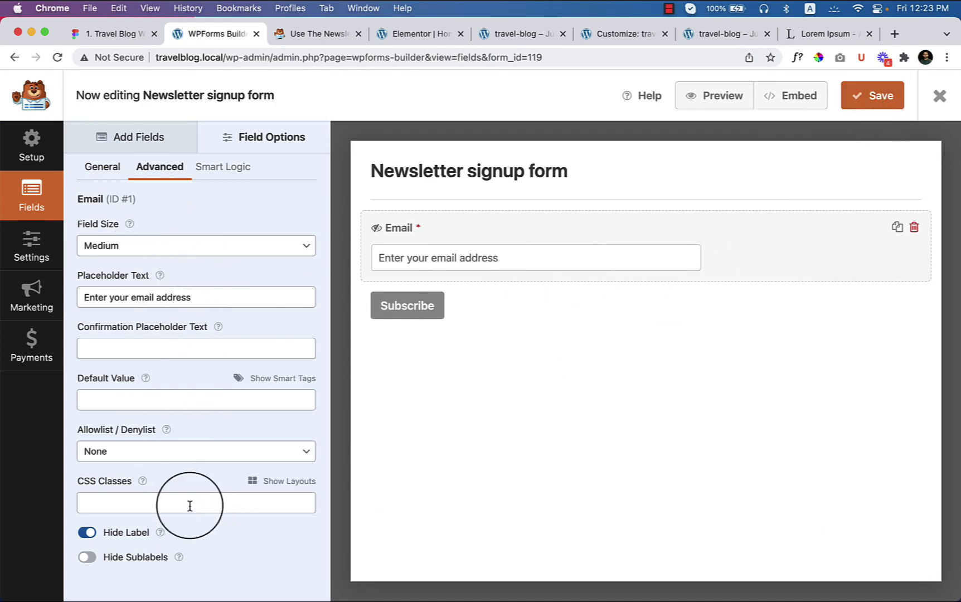
click(252, 481)
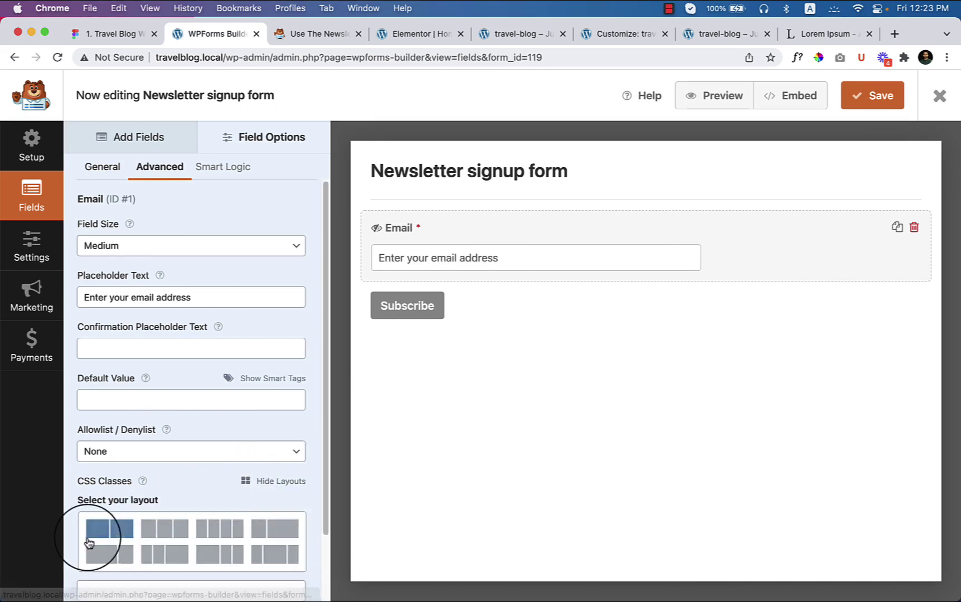
click(92, 539)
click(95, 536)
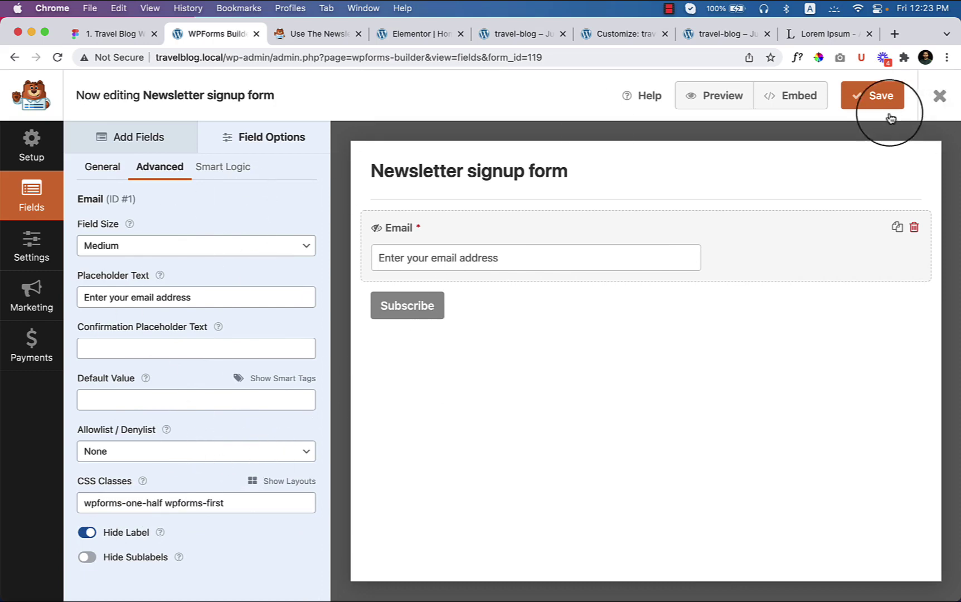
- Copy the shortcode [wpforms id="119" title="false"] and reload the Elementor editor
click(804, 98)
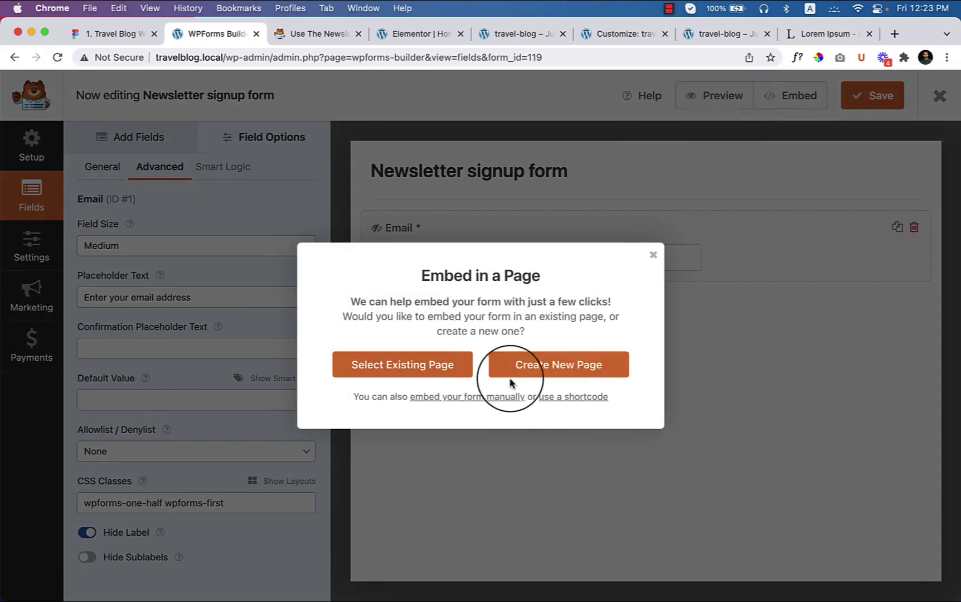
click(564, 396)
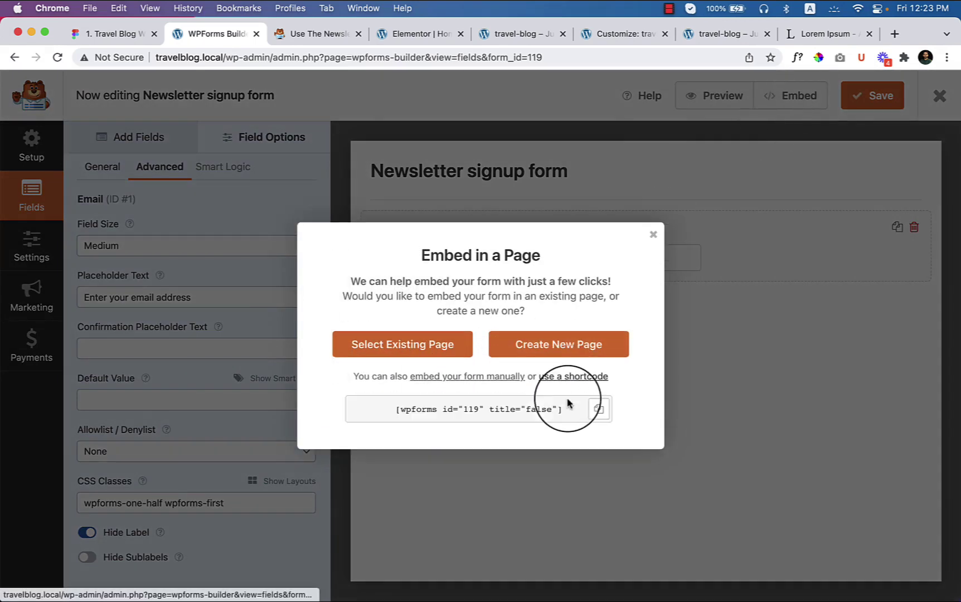
click(599, 411)
click(408, 34)
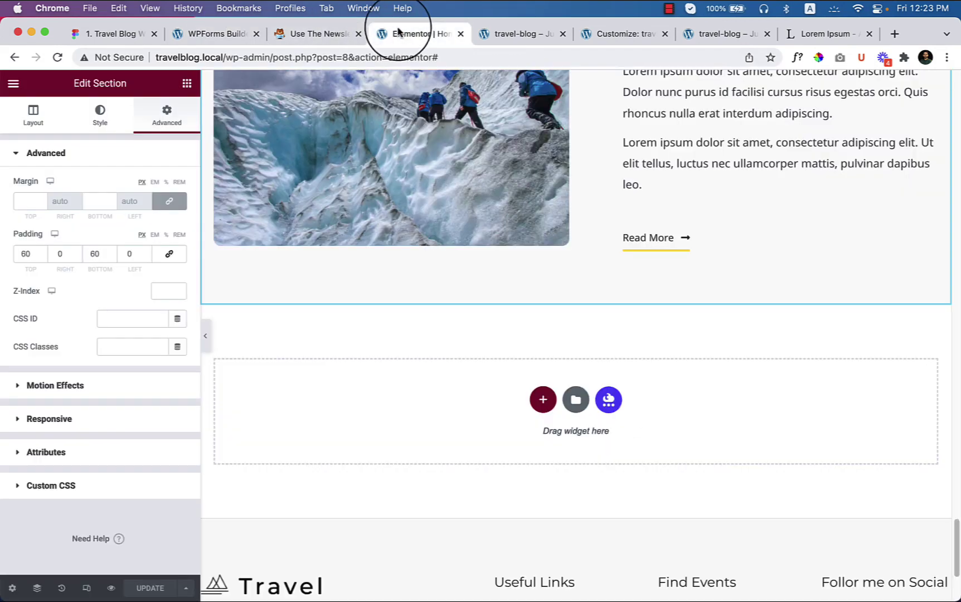
click(58, 58)
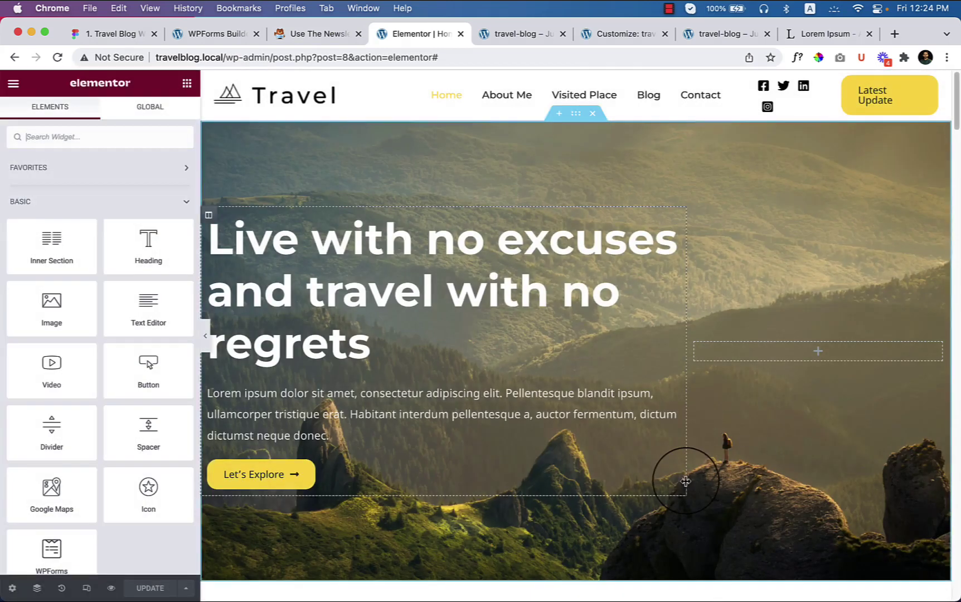
- Add a single-column section near the page bottom with a 400 px Min Height
scroll(686, 483, down, 15)
scroll(685, 481, down, 10)
click(539, 207)
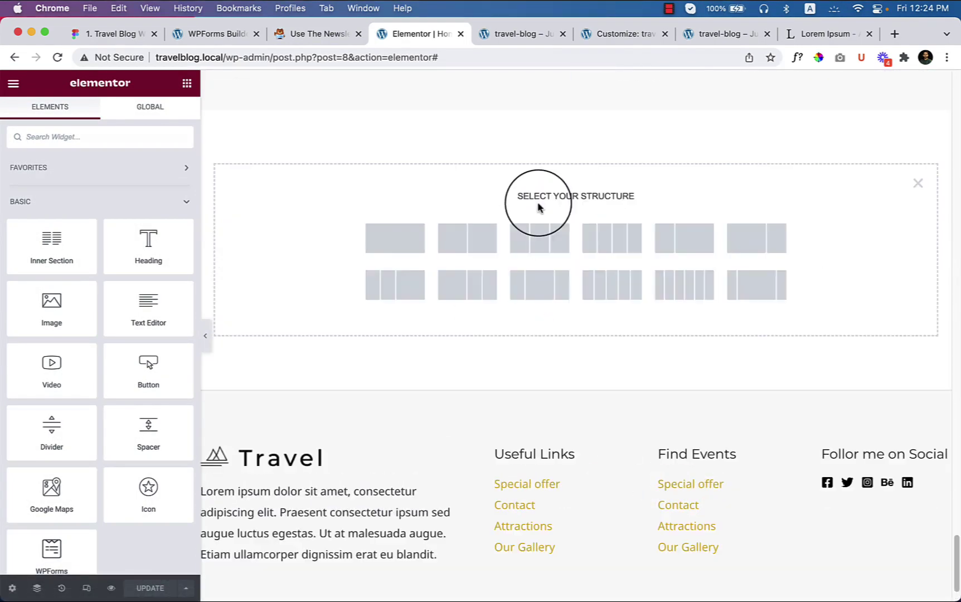
click(397, 239)
scroll(602, 270, up, 3)
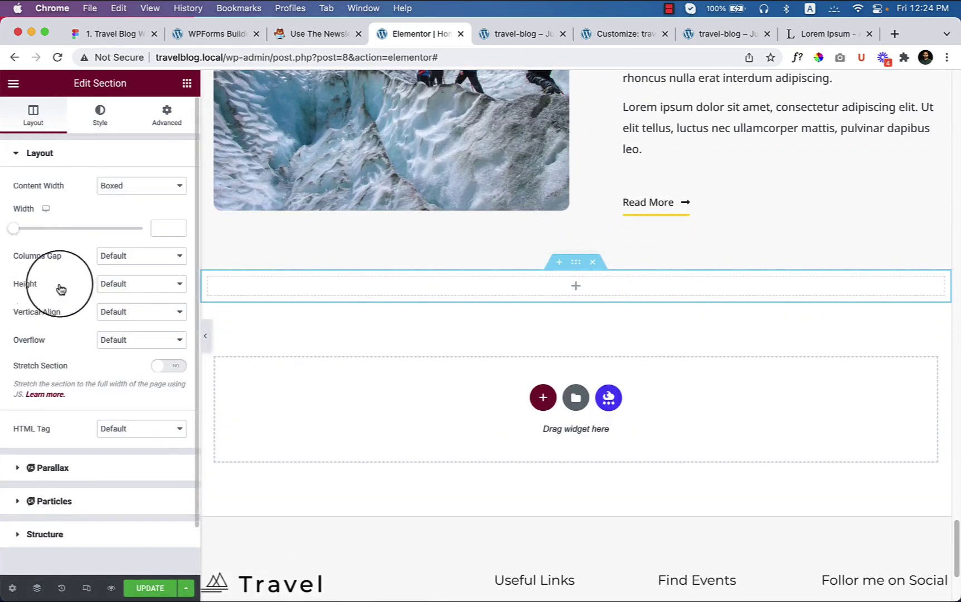
click(102, 286)
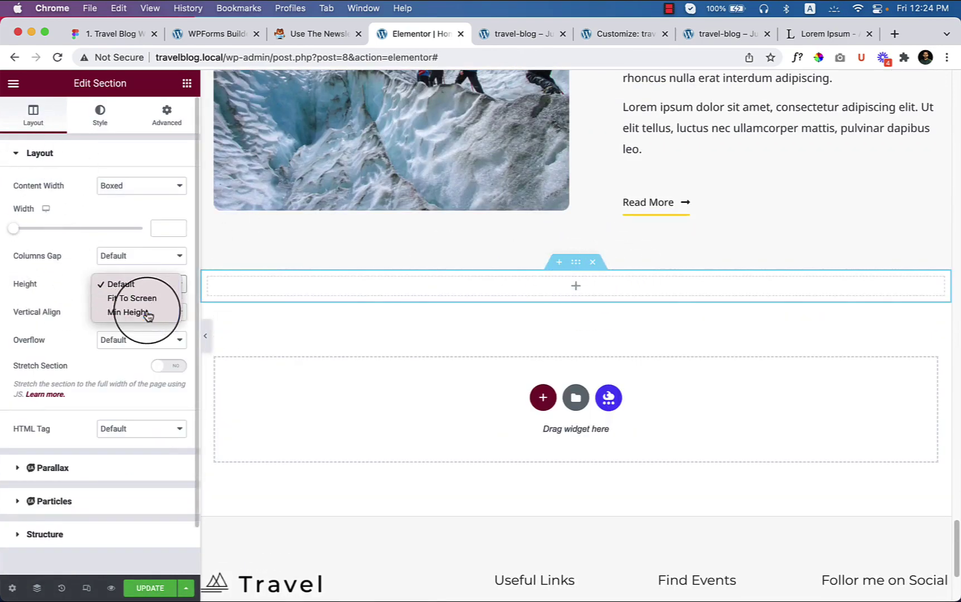
click(147, 313)
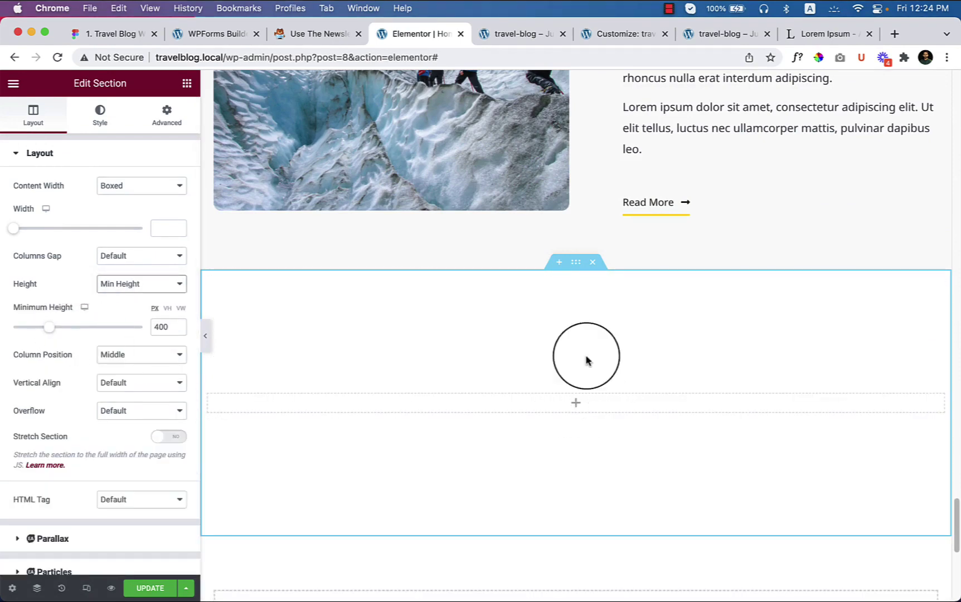
- Upload newsletter-bg.jpg with alt text 'bg' and set it as the section's classic background image
click(100, 116)
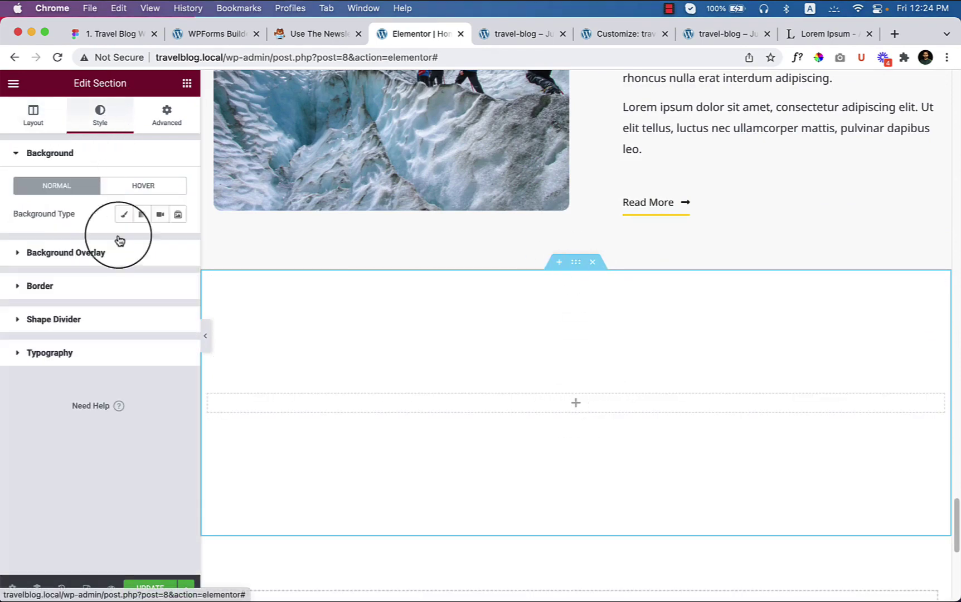
click(142, 215)
click(123, 290)
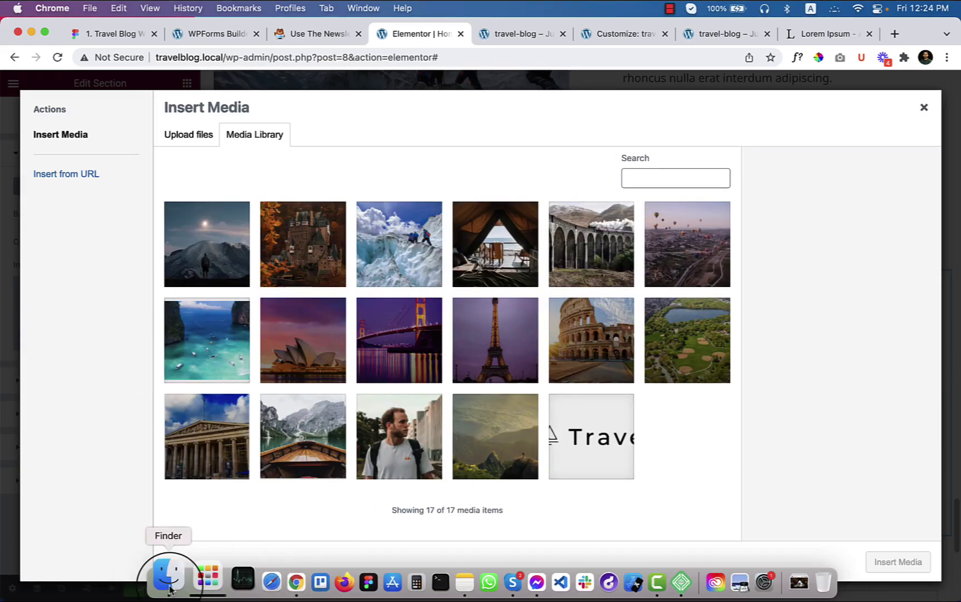
click(167, 575)
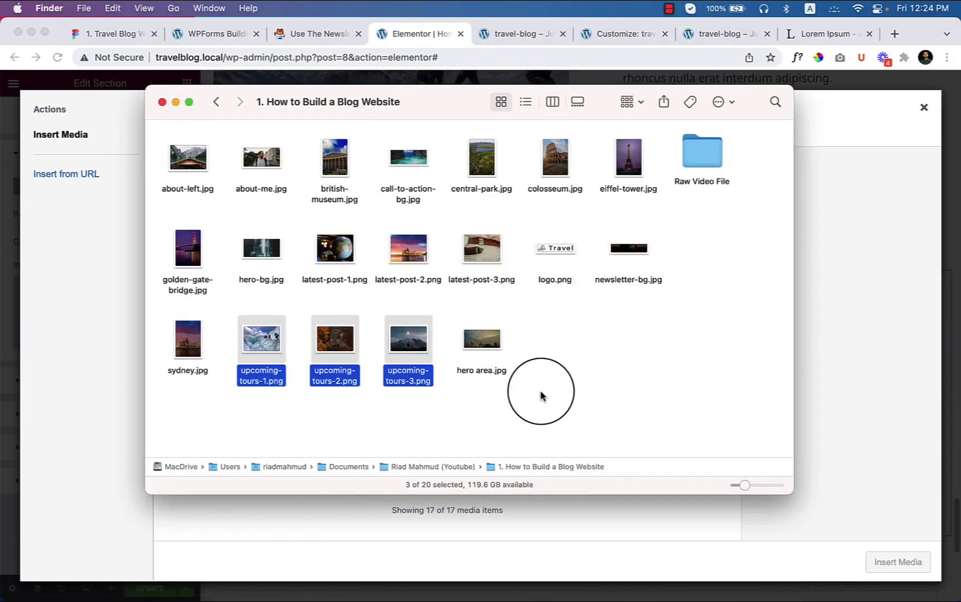
drag(628, 254, 825, 321)
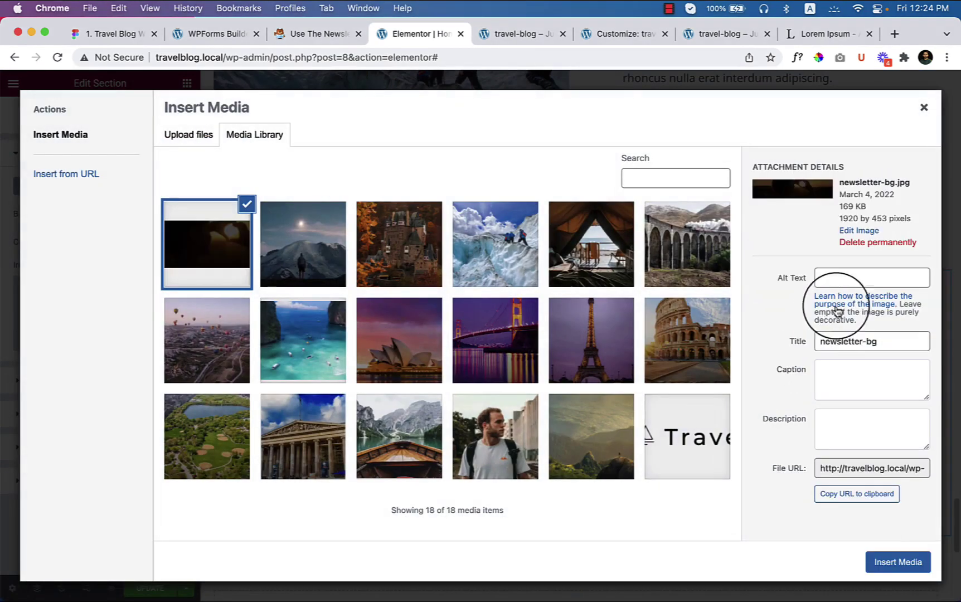
click(864, 276)
text(bg image)
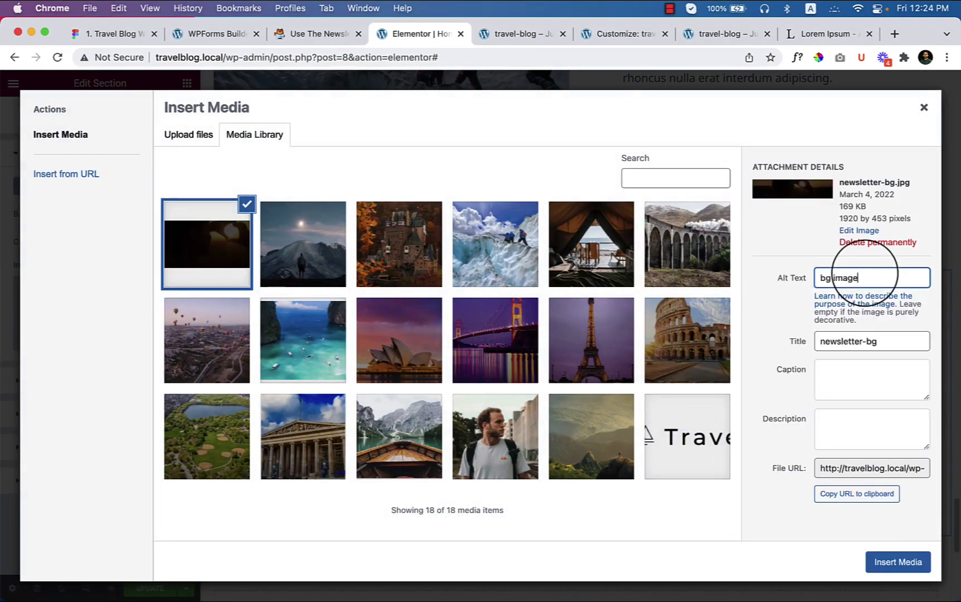
click(915, 562)
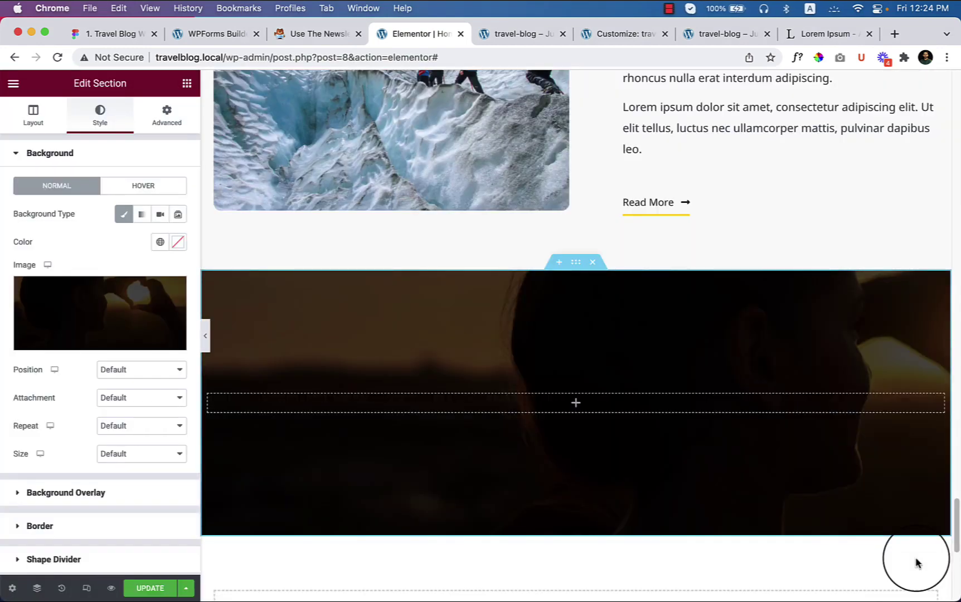
click(112, 34)
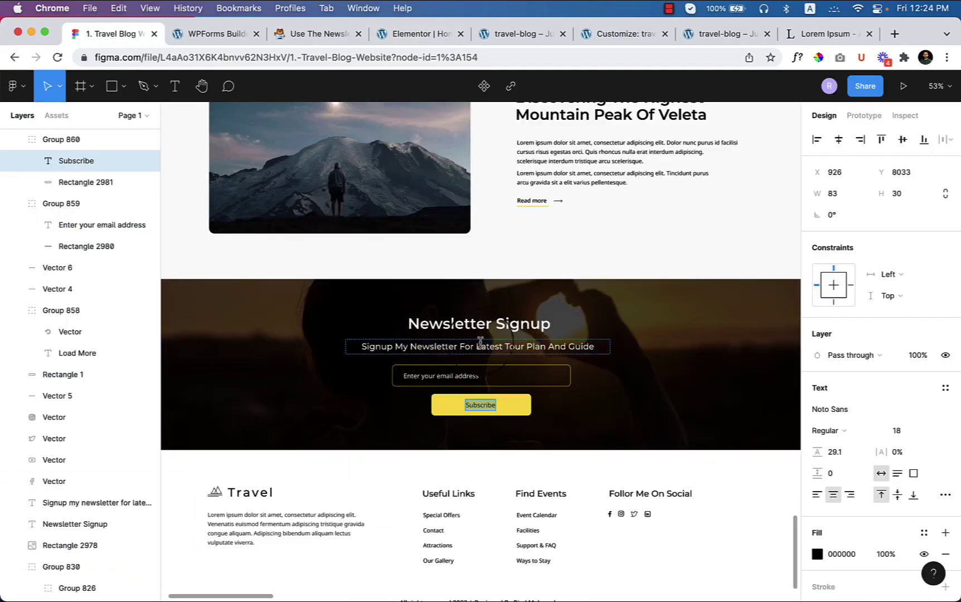
click(422, 35)
click(588, 404)
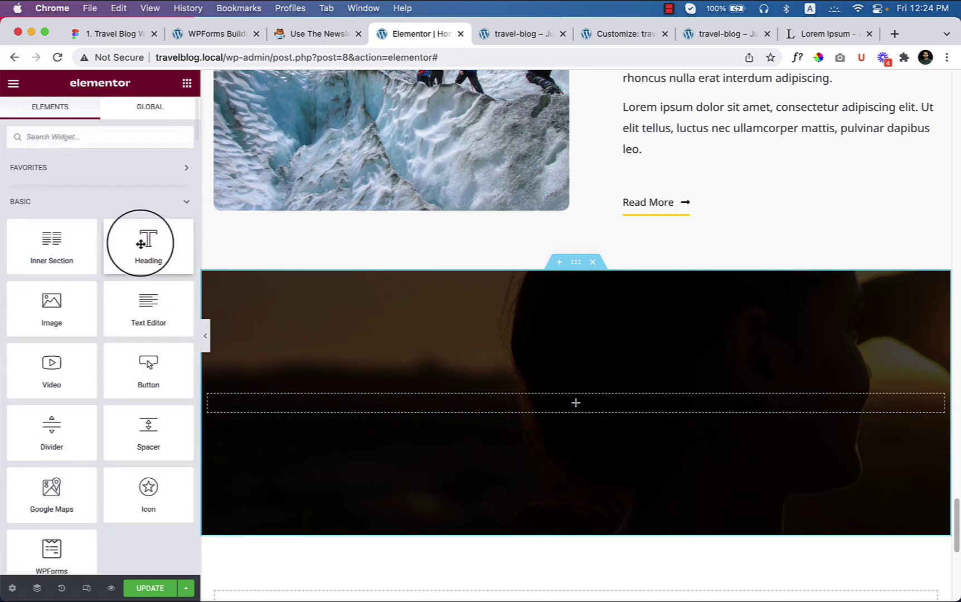
- Drag a WPForms widget into the dark section and select the Newsletter signup form
click(138, 143)
text(wp)
drag(50, 189, 541, 407)
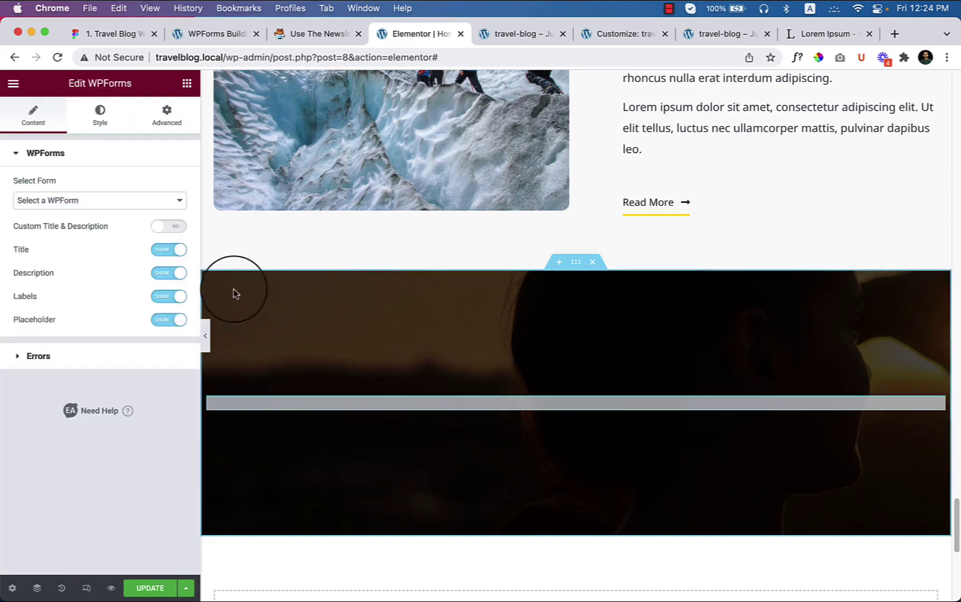
click(92, 202)
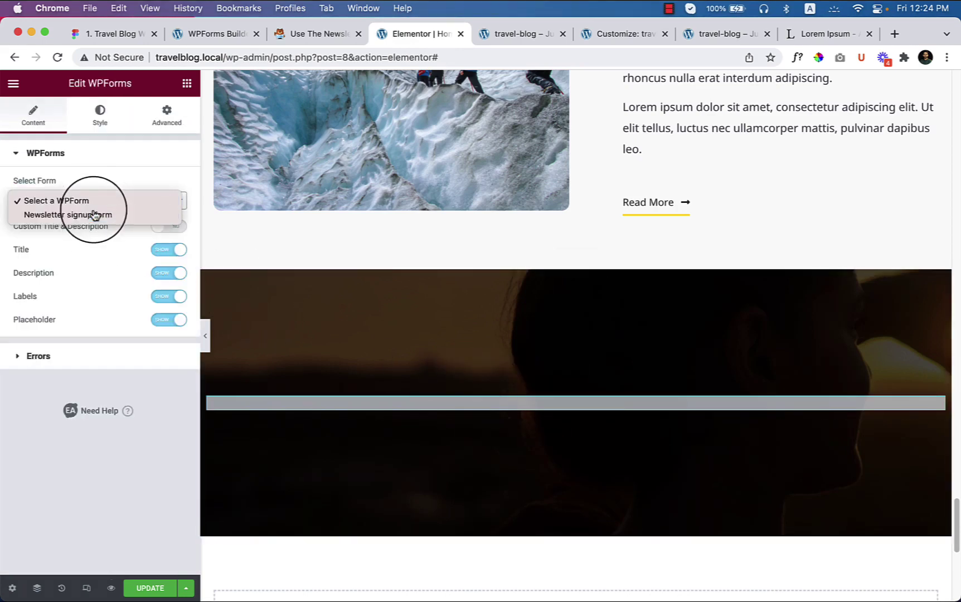
click(94, 212)
click(410, 422)
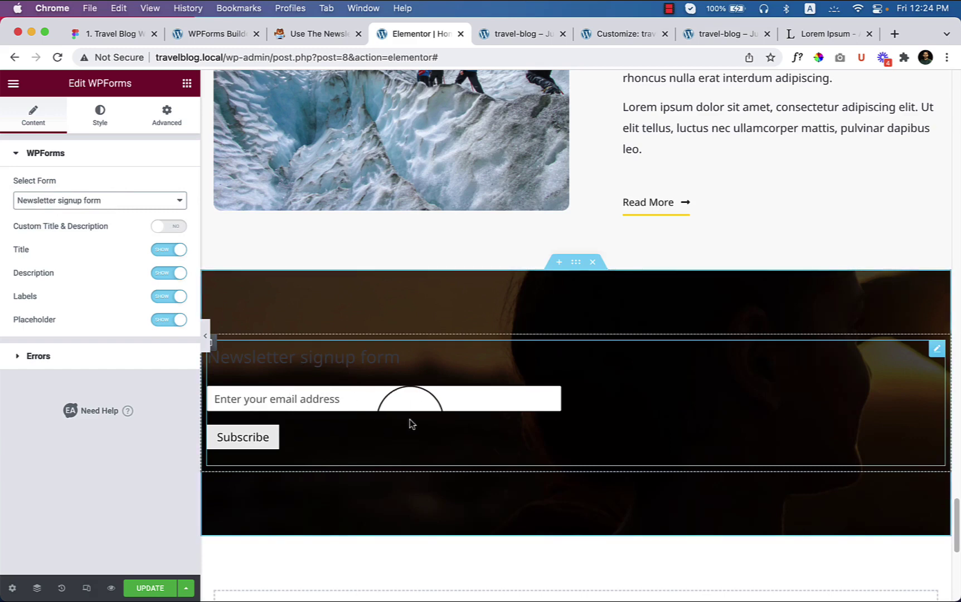
click(144, 154)
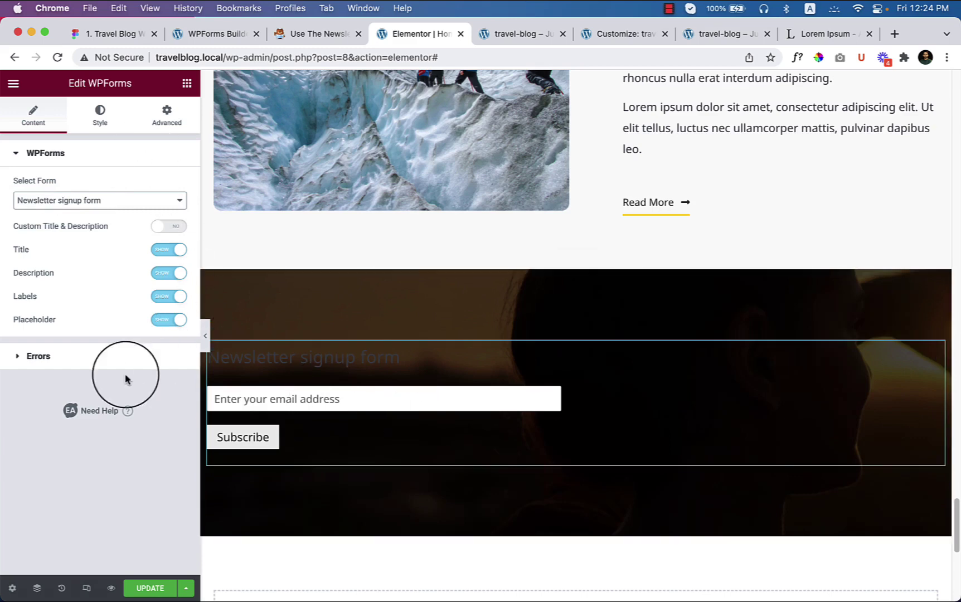
- Set the form's alignment to Center in the widget's Style settings
click(99, 117)
click(57, 229)
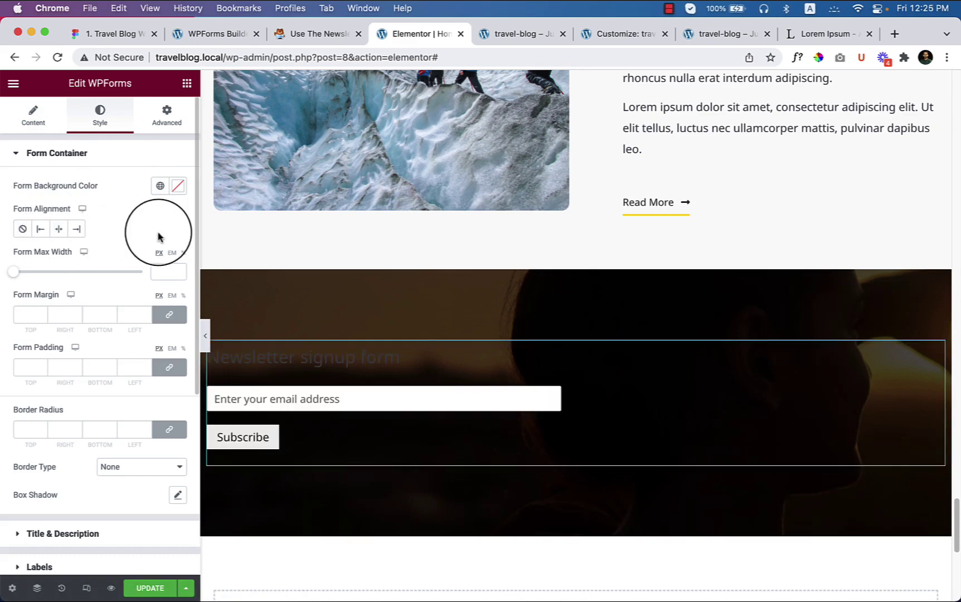
click(55, 237)
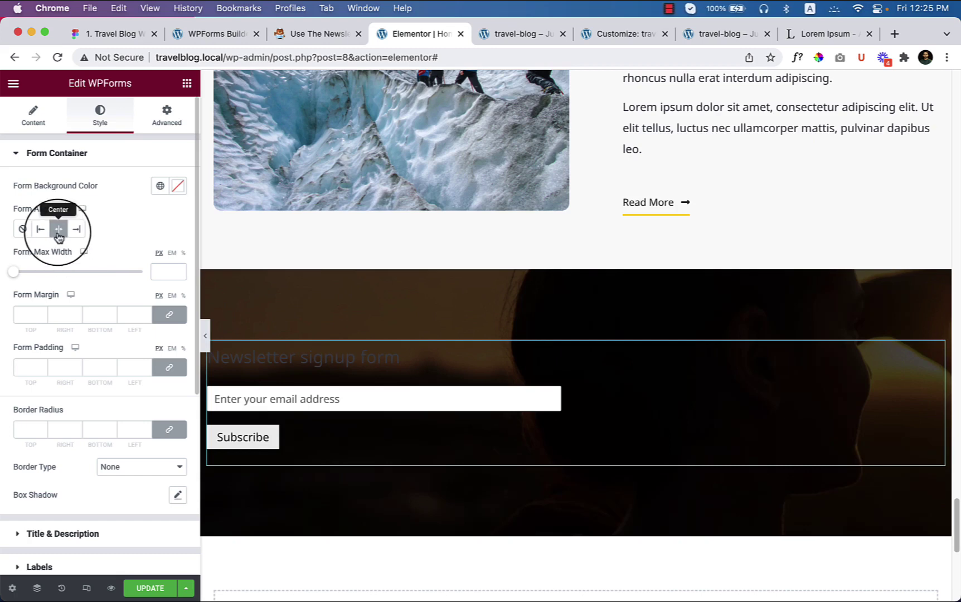
click(77, 229)
click(64, 233)
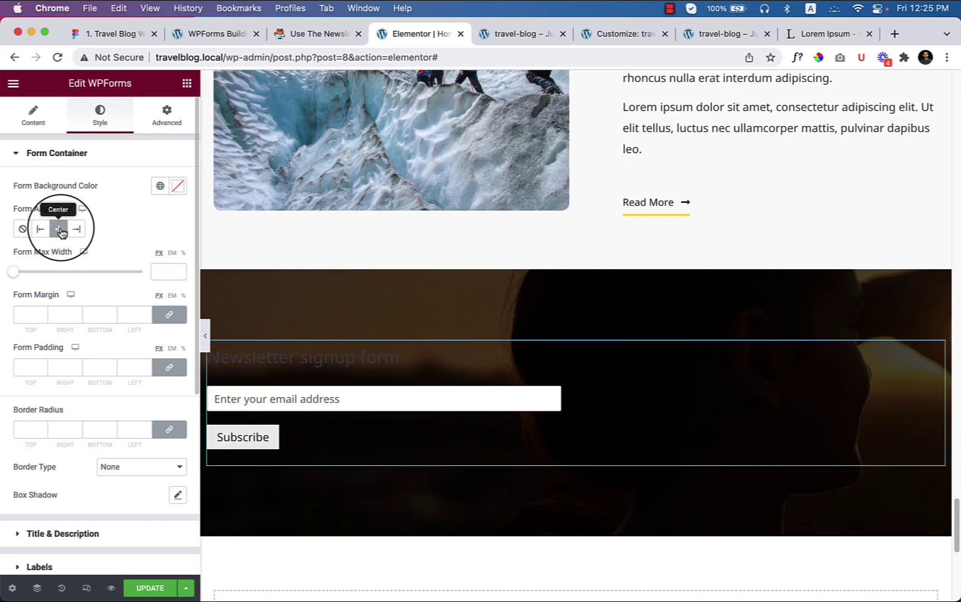
- Limit the form's maximum width to 734 px
scroll(81, 348, down, 5)
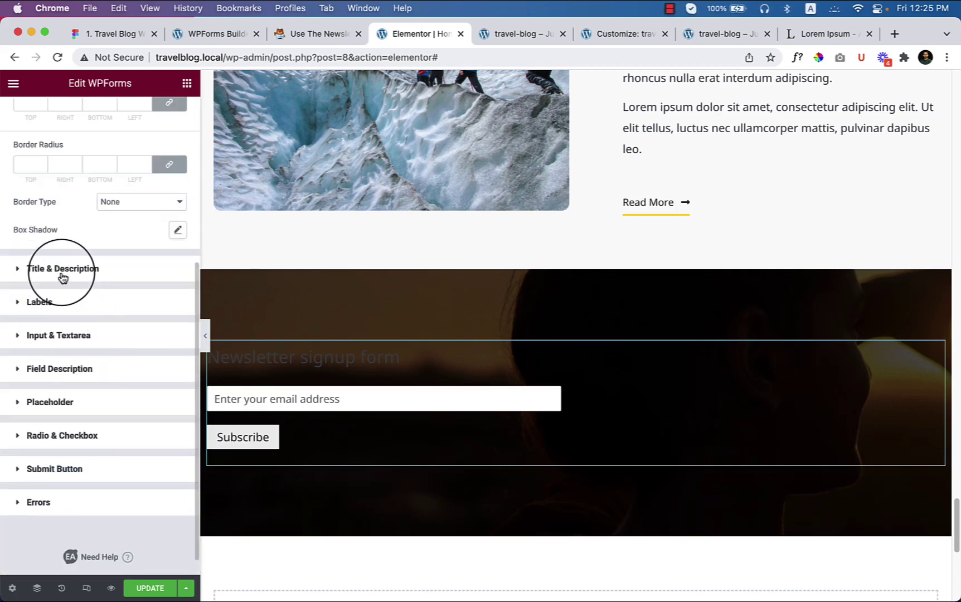
click(62, 268)
scroll(111, 376, down, 5)
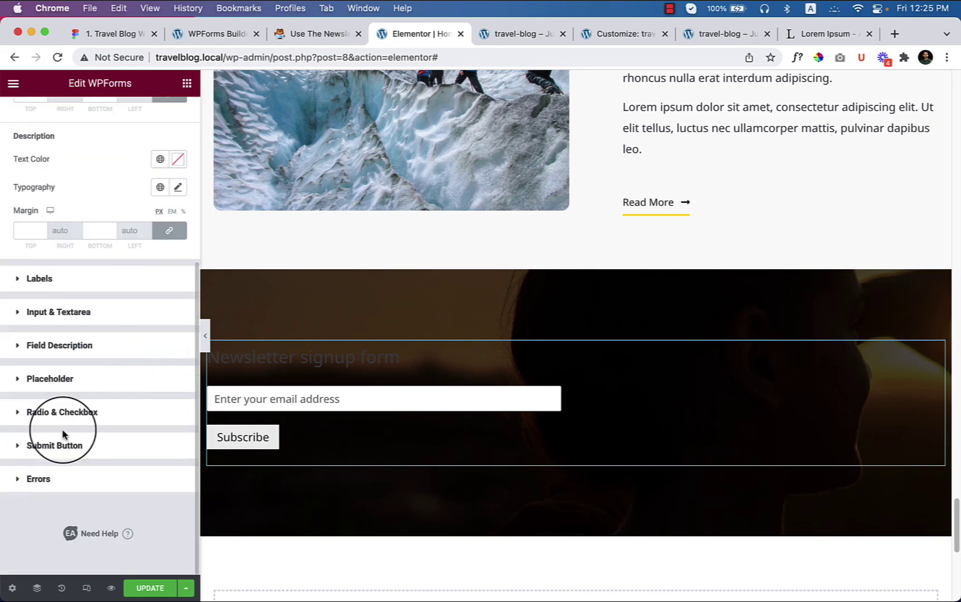
click(48, 286)
click(39, 186)
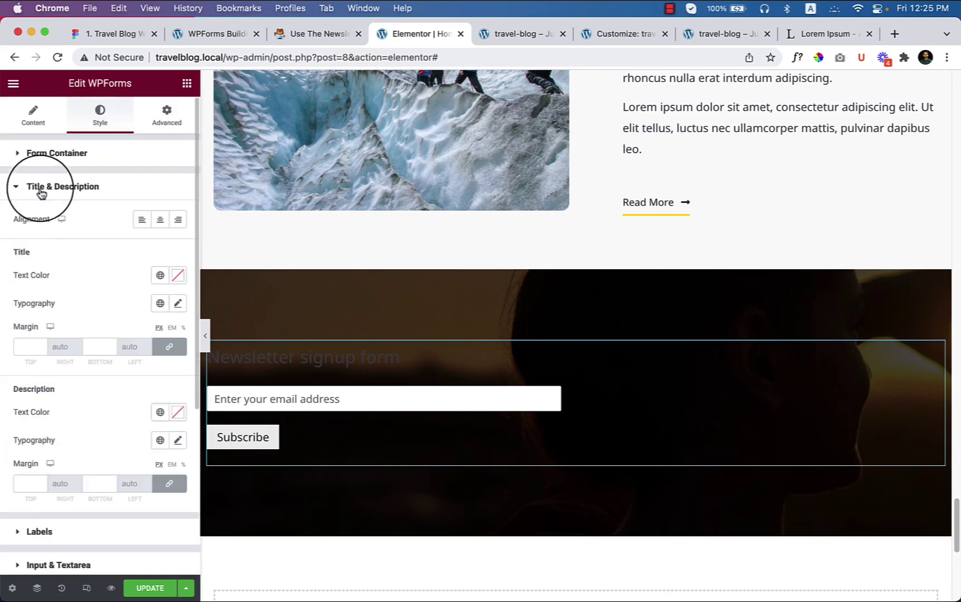
click(48, 160)
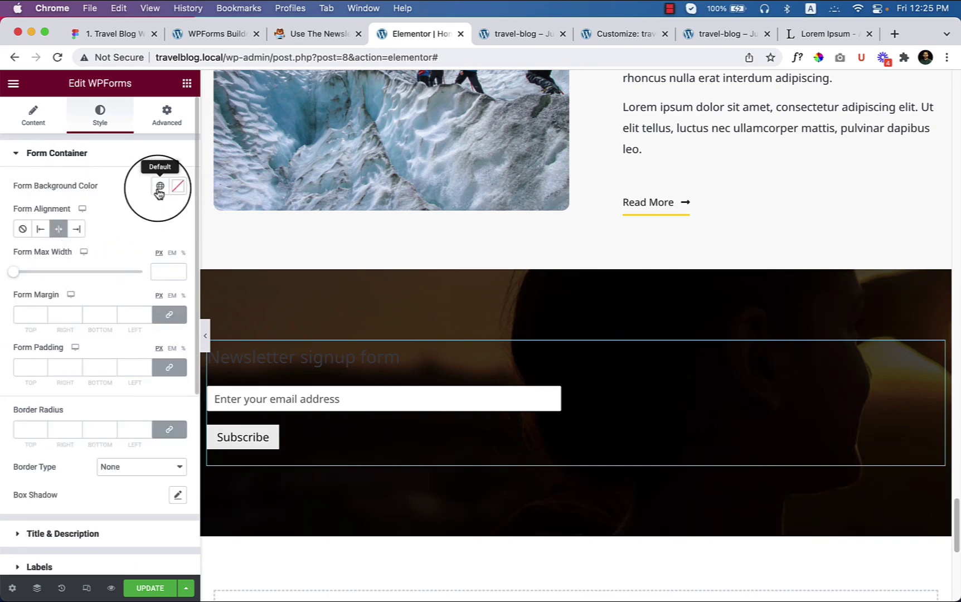
drag(15, 274, 78, 274)
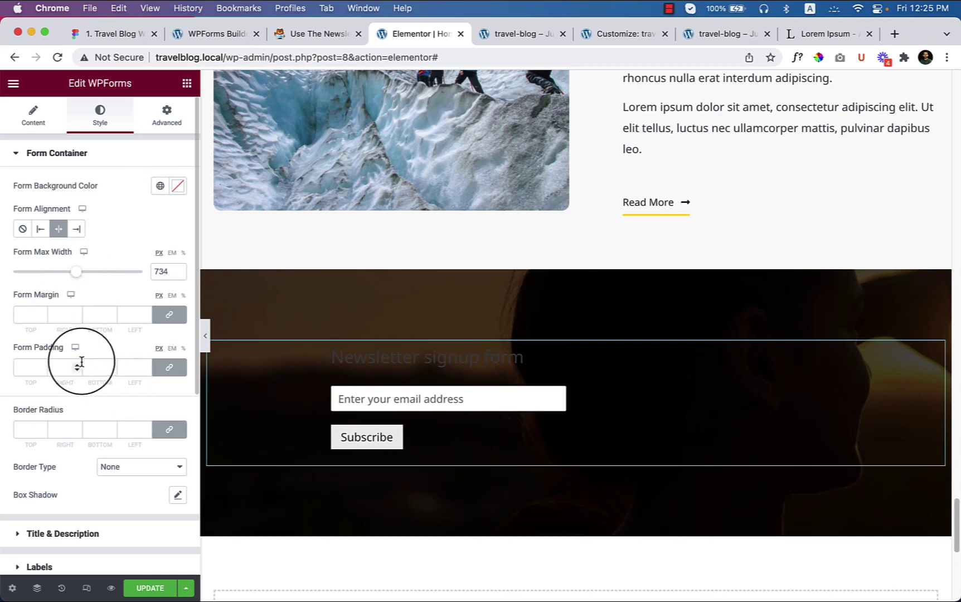
scroll(123, 444, down, 3)
scroll(122, 445, up, 3)
click(166, 111)
click(118, 124)
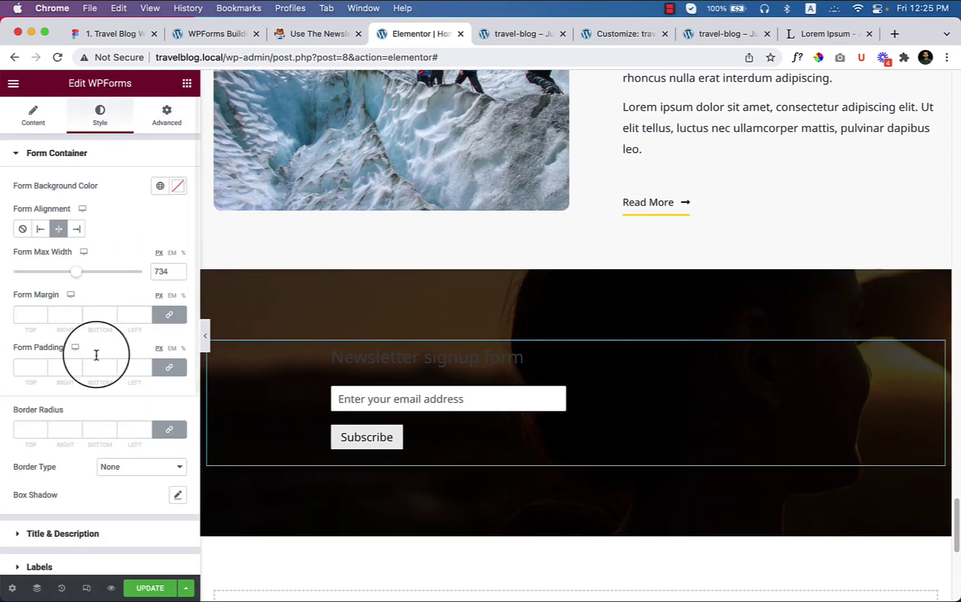
- Colour the form title white using global Theme Color 6 (#FFFFFF)
scroll(106, 425, down, 1)
scroll(100, 446, down, 2)
click(90, 473)
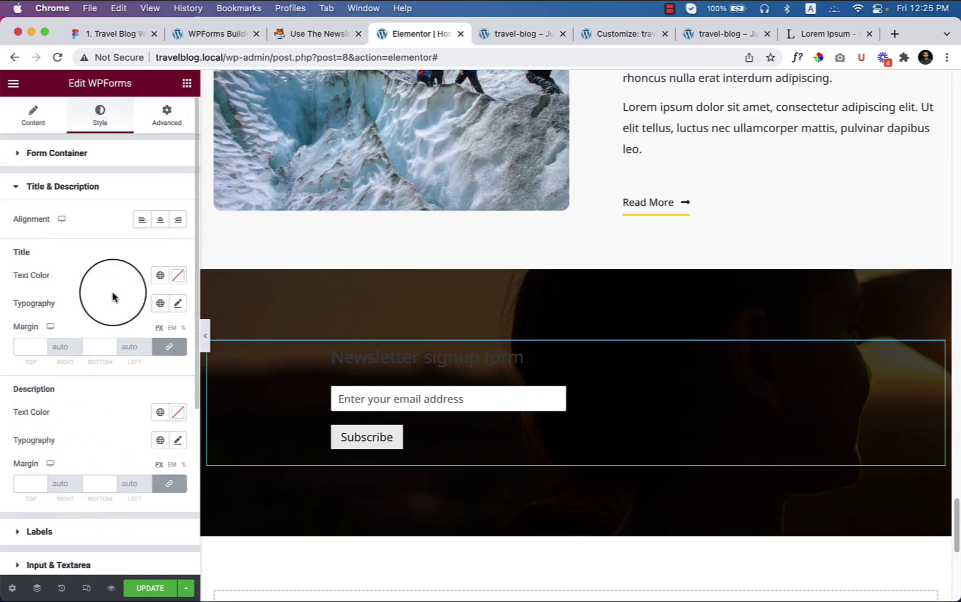
click(160, 278)
scroll(92, 444, down, 2)
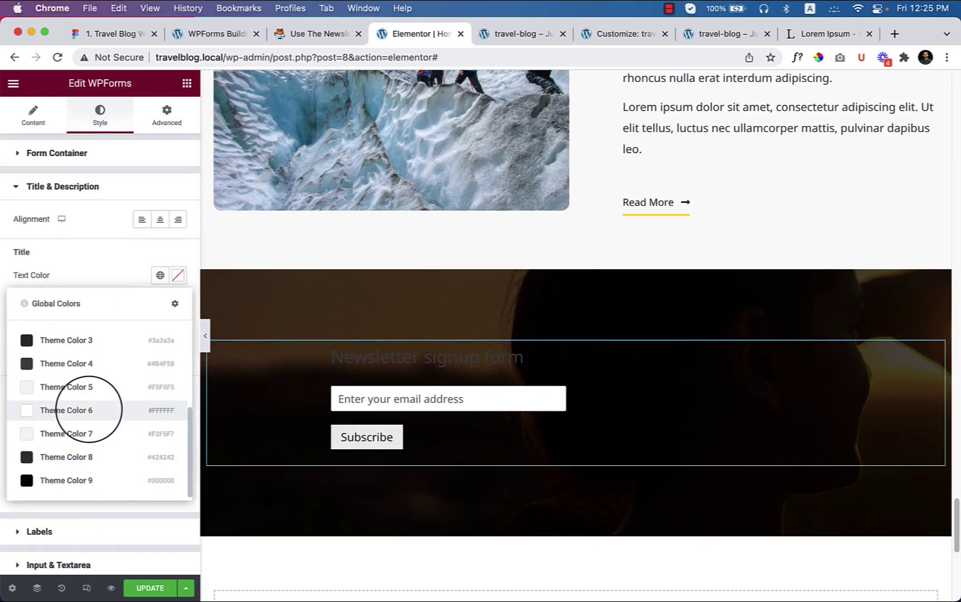
click(88, 413)
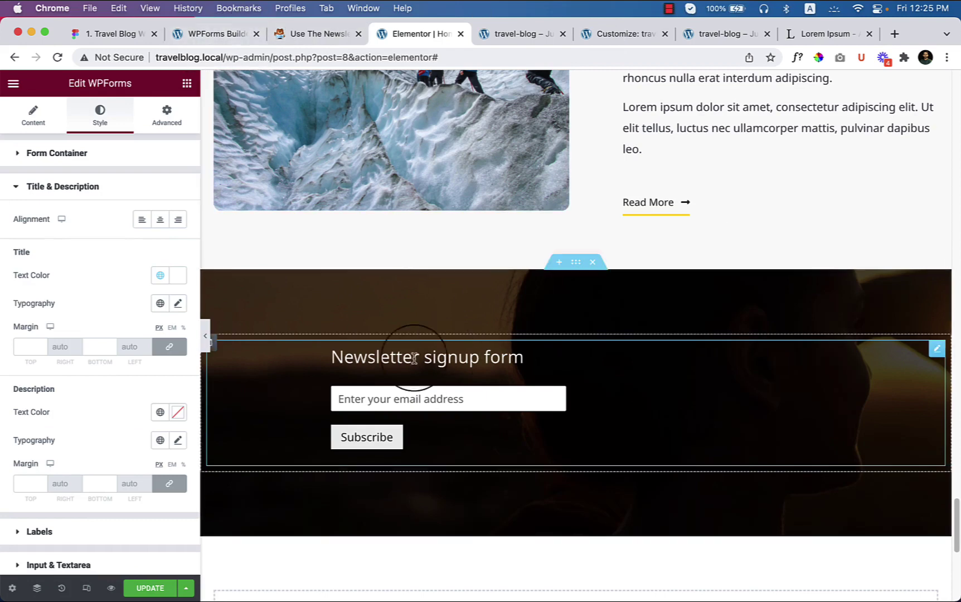
click(129, 34)
click(402, 349)
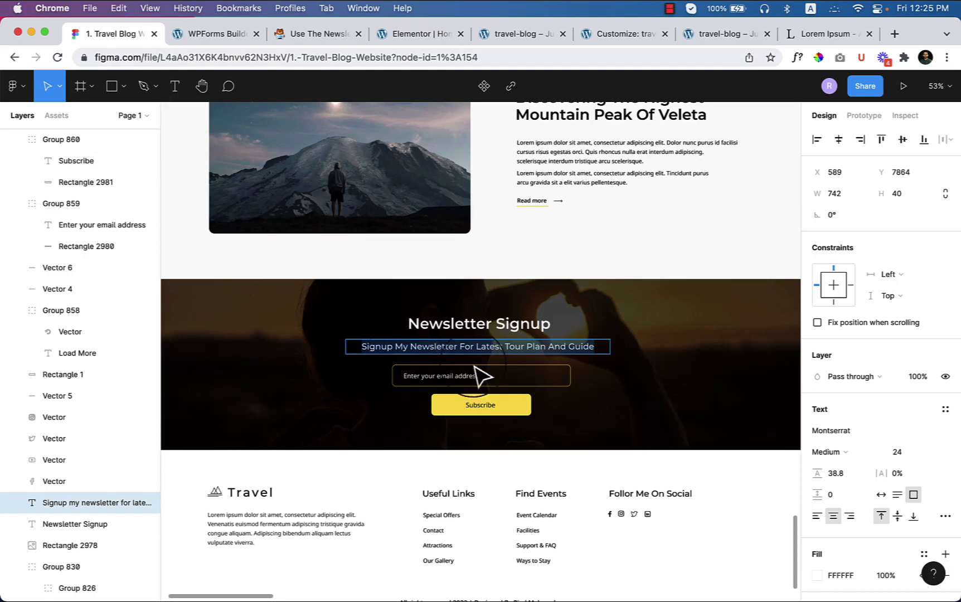
click(415, 34)
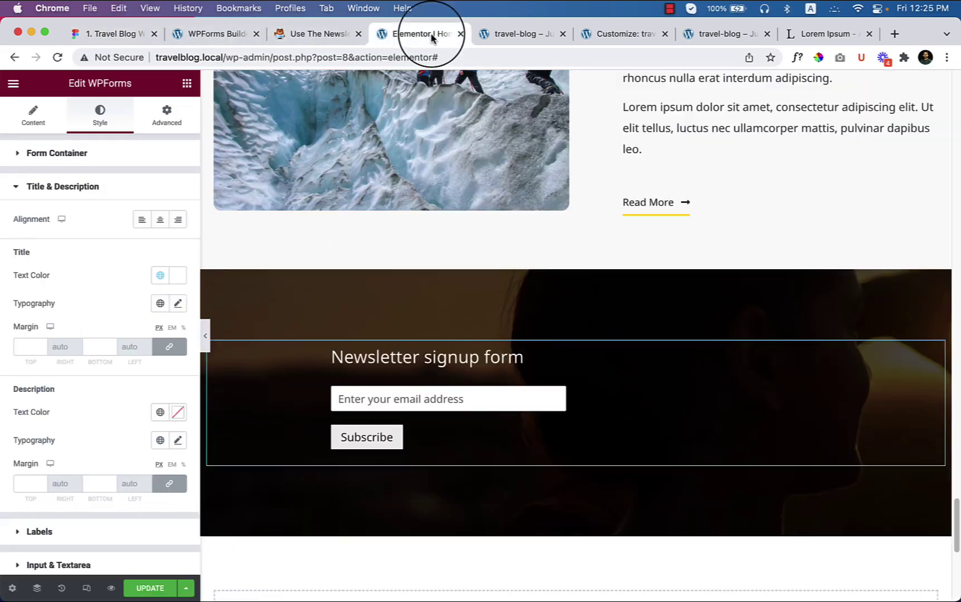
- Hide the form title and add a Heading reading 'Signup my newsletter for latest tour plan and guide'
click(33, 124)
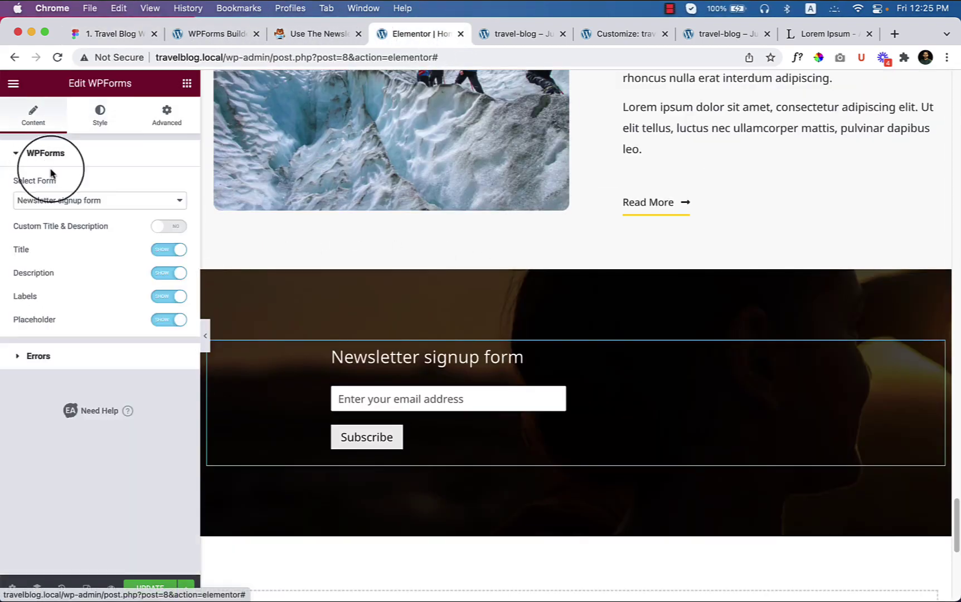
click(170, 256)
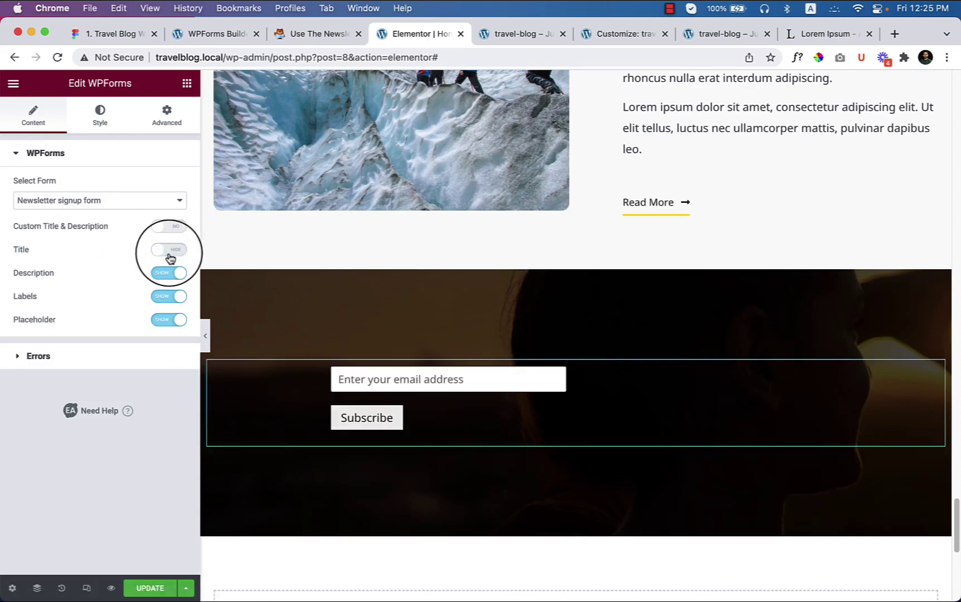
click(187, 83)
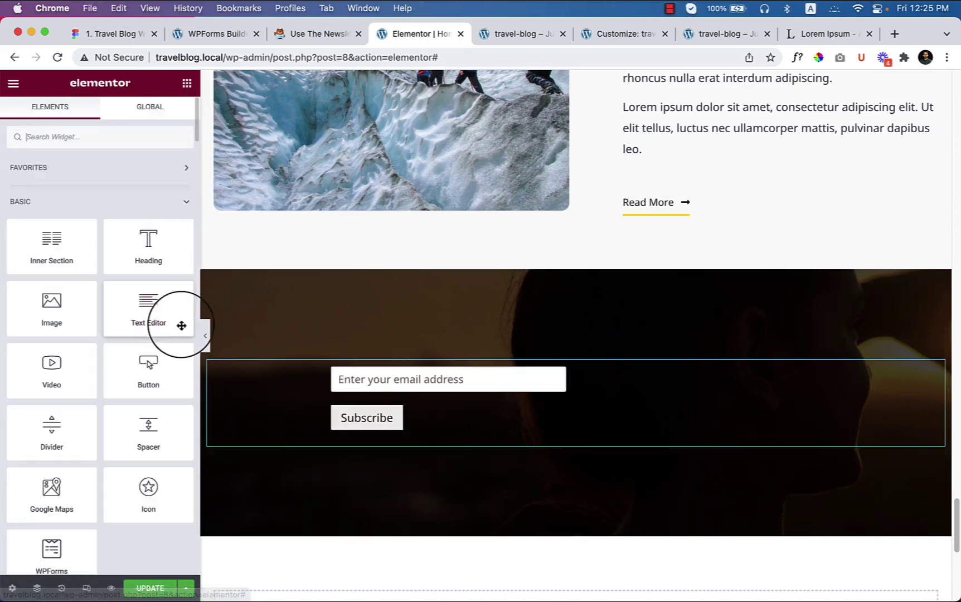
drag(156, 258, 449, 362)
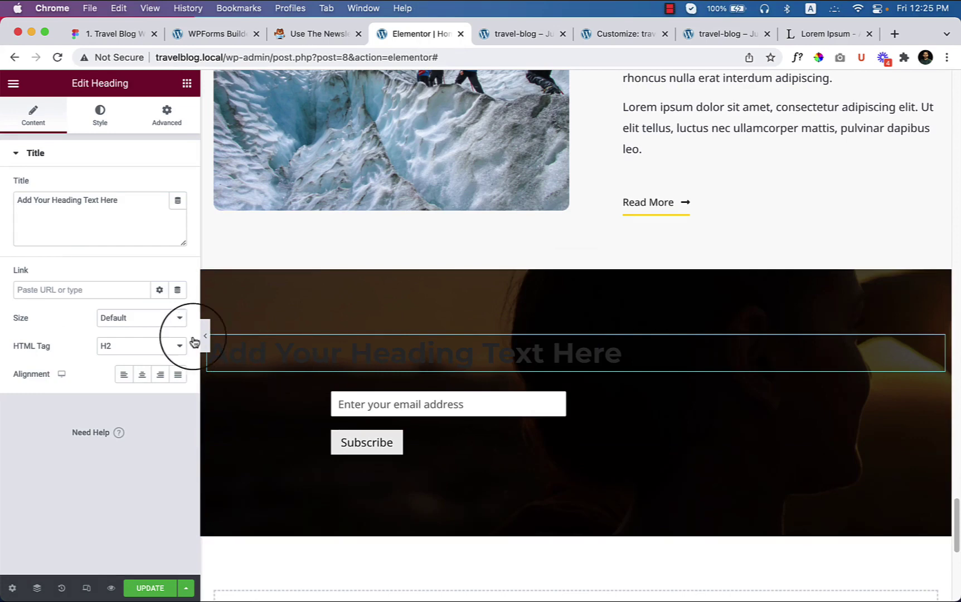
triple_click(84, 206)
text(Signup my newsletter for latest tour plan and guide)
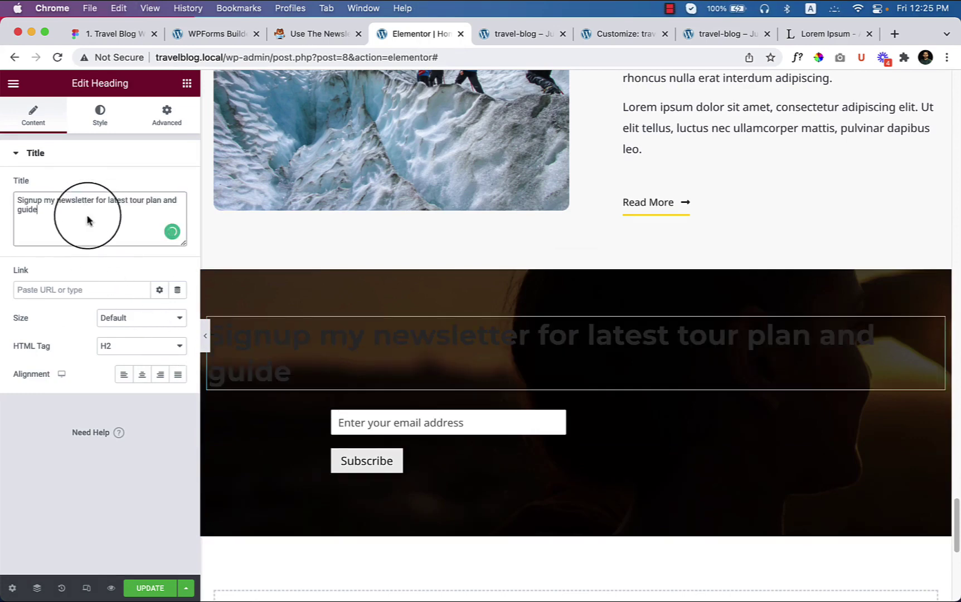
- Centre the subheading, colour it white with a global colour, and set it to H4
click(142, 375)
click(141, 347)
click(147, 393)
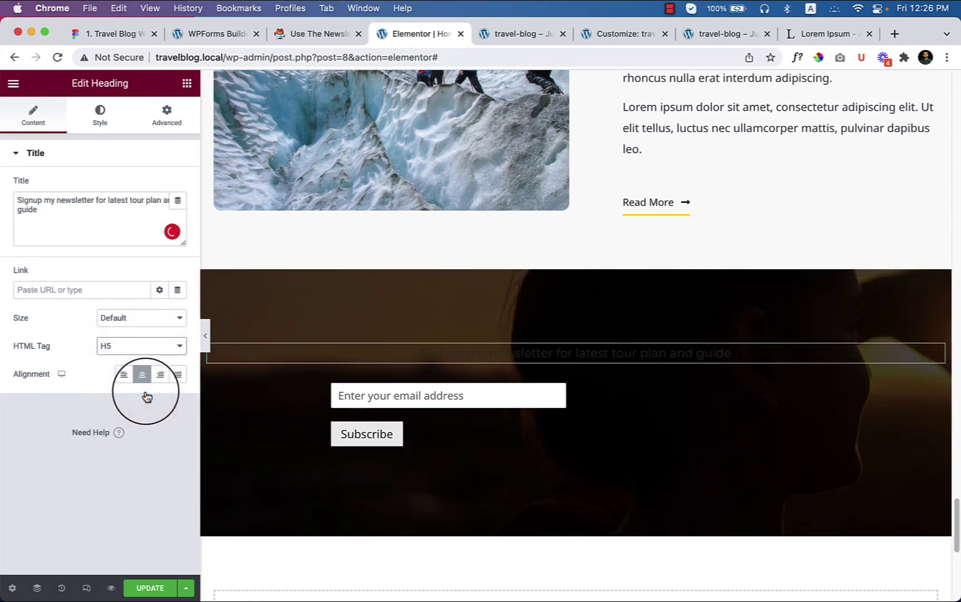
click(100, 115)
click(160, 185)
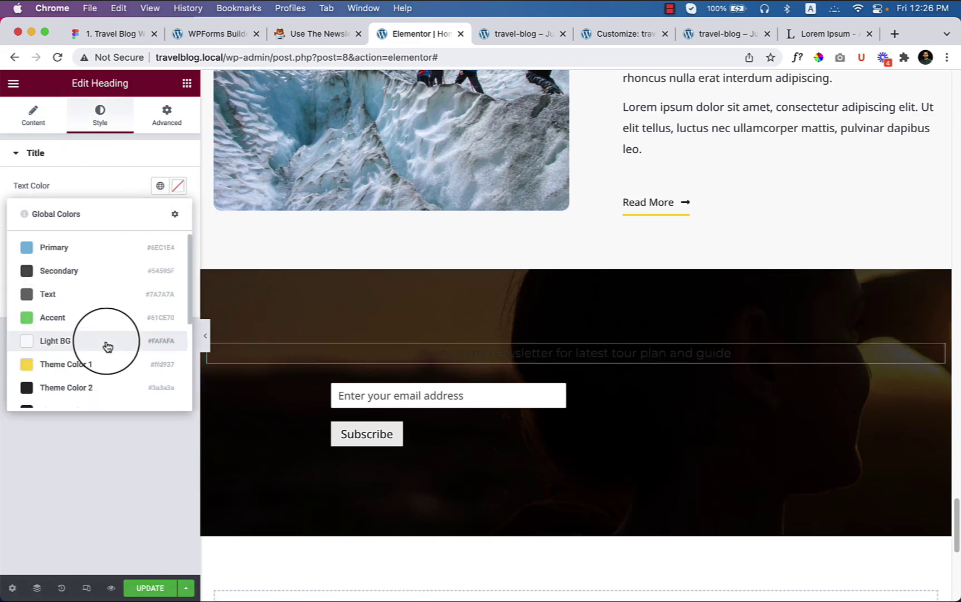
scroll(106, 355, down, 5)
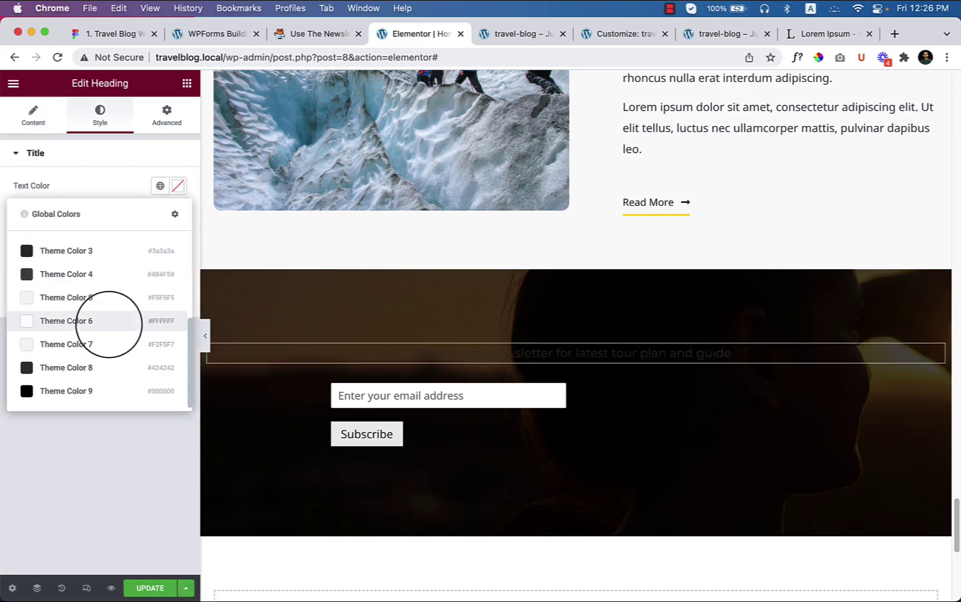
click(105, 344)
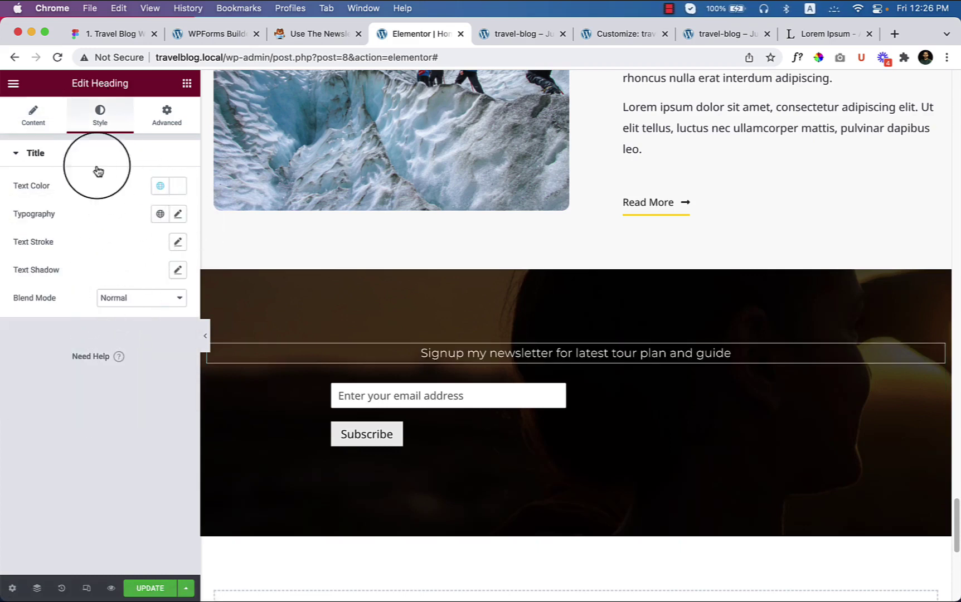
click(34, 117)
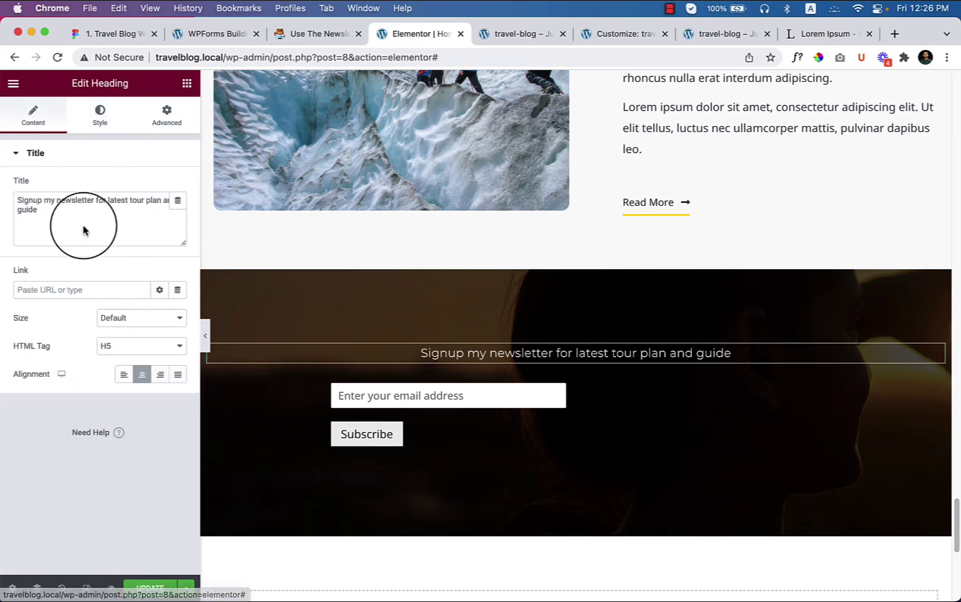
click(140, 355)
click(141, 339)
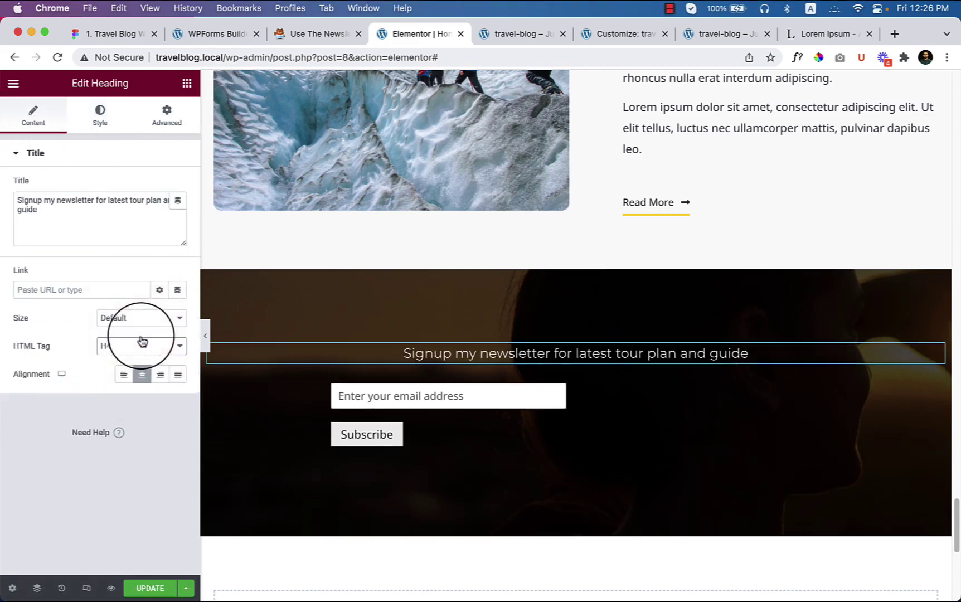
- Add a second Heading above the subheading and check Figma's 'Newsletter Signup' heading style
click(187, 83)
drag(153, 260, 515, 350)
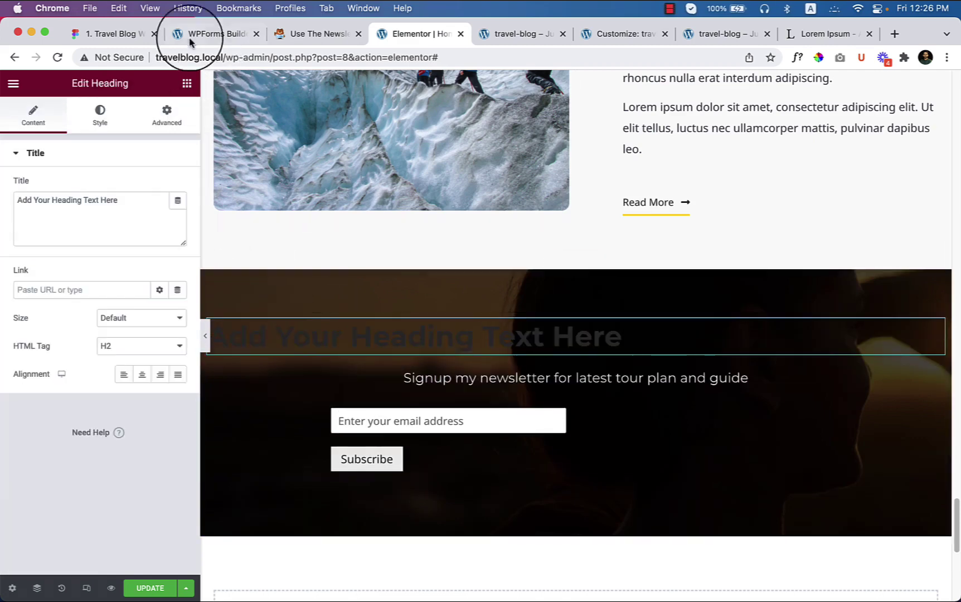
click(111, 35)
click(455, 321)
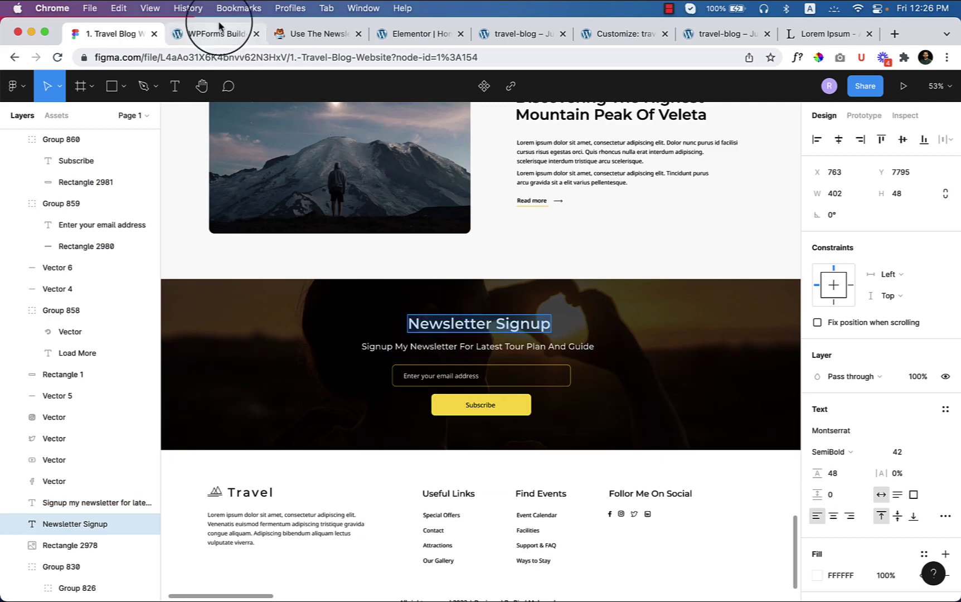
- Replace the heading title with 'Newsletter Signup' and centre-align it
click(390, 34)
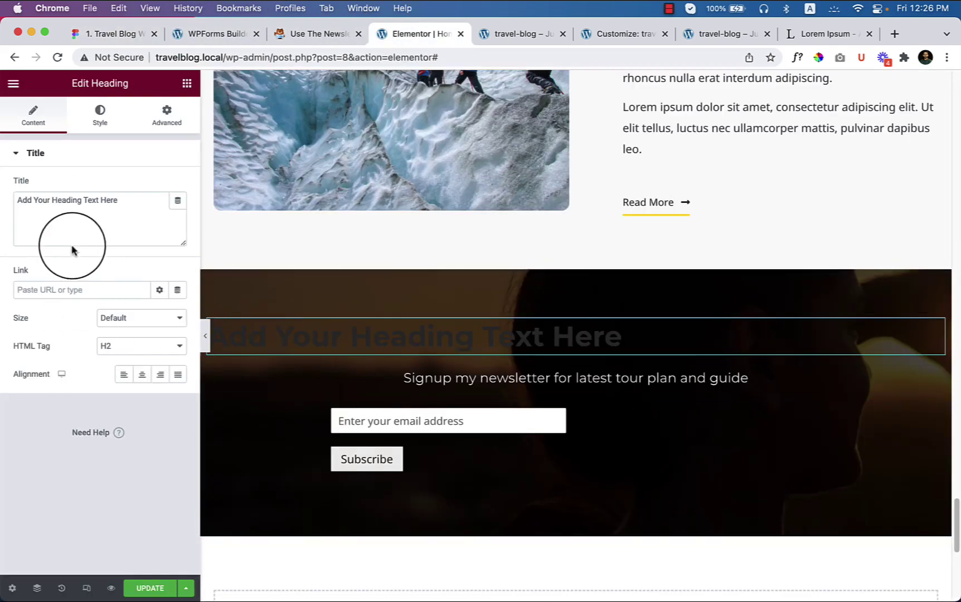
triple_click(78, 207)
text(Newsletter Signup)
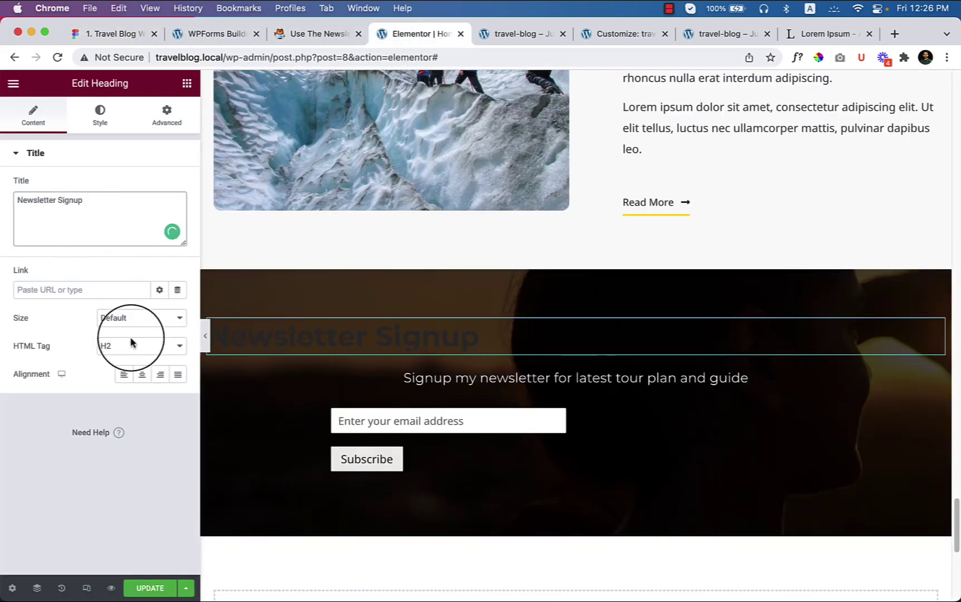
click(104, 117)
click(36, 118)
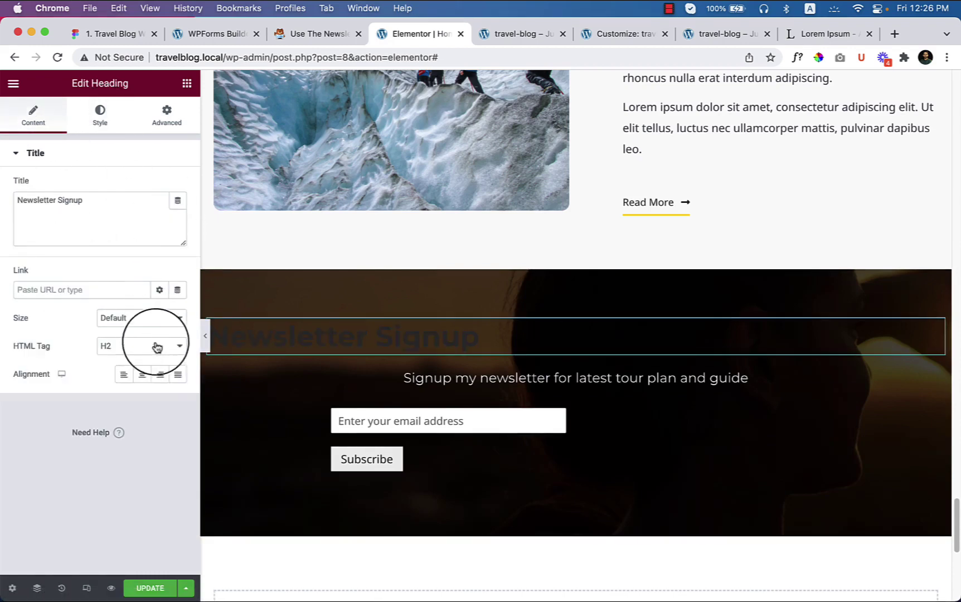
click(145, 374)
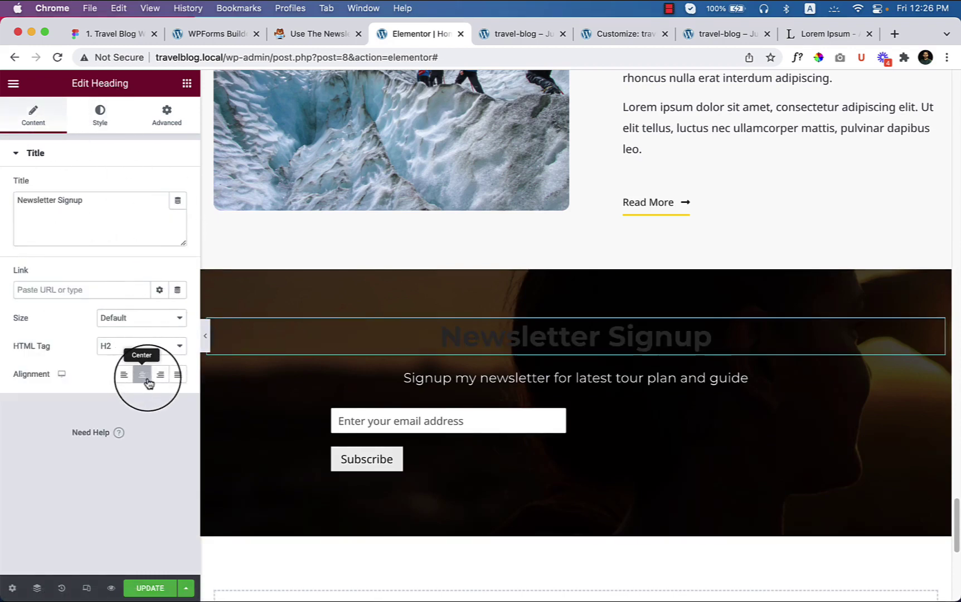
- Set the heading text colour to the white Light global colour
click(101, 114)
click(160, 186)
click(65, 339)
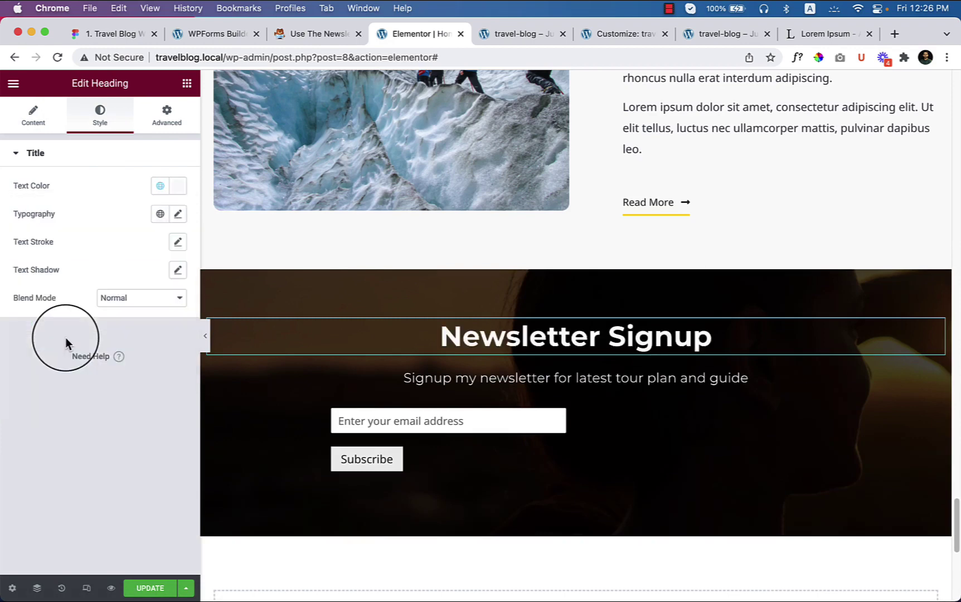
click(160, 186)
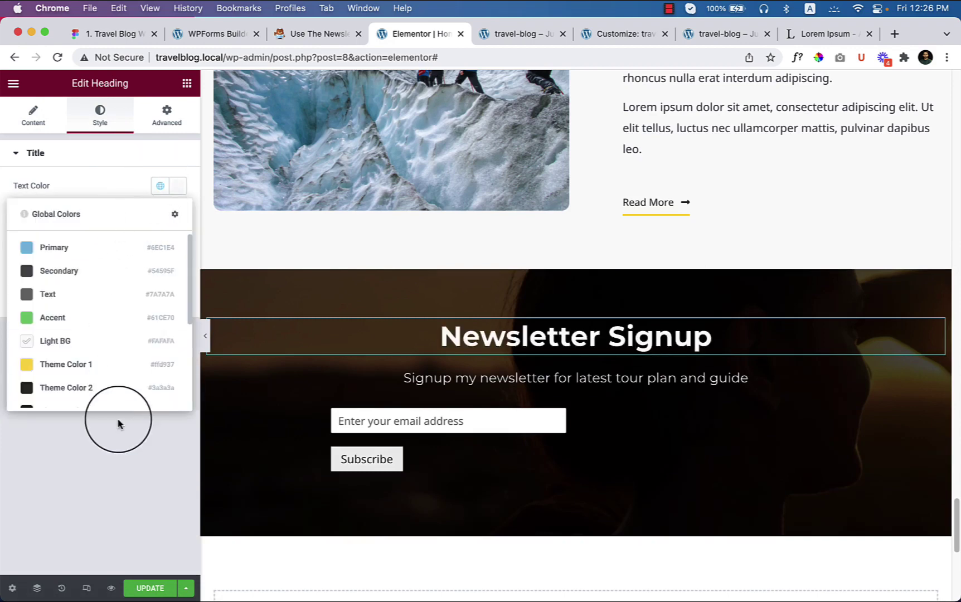
scroll(111, 364, down, 3)
click(107, 334)
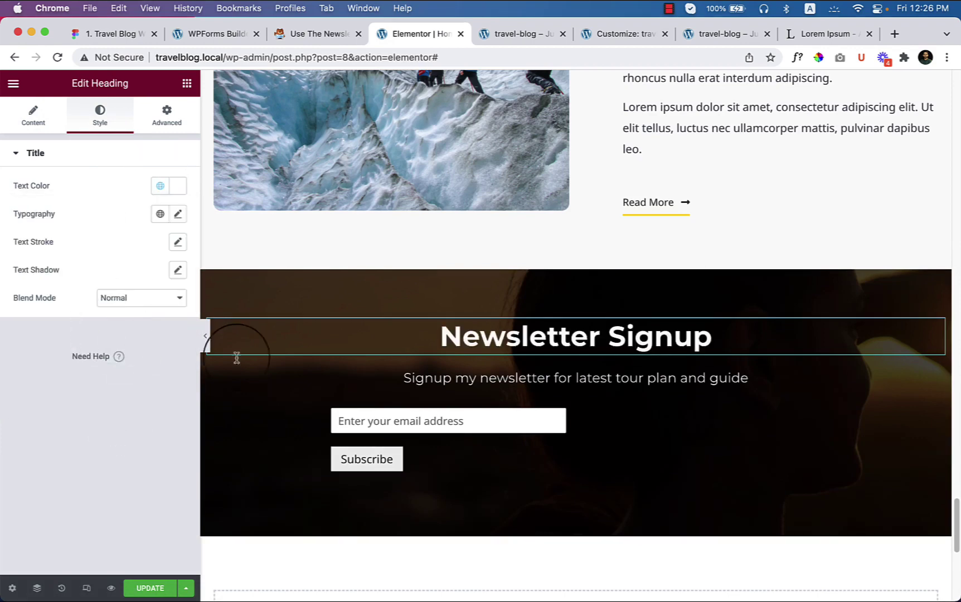
- Select the signup form widget and expand its error message and form selection settings
click(641, 431)
click(578, 449)
click(88, 355)
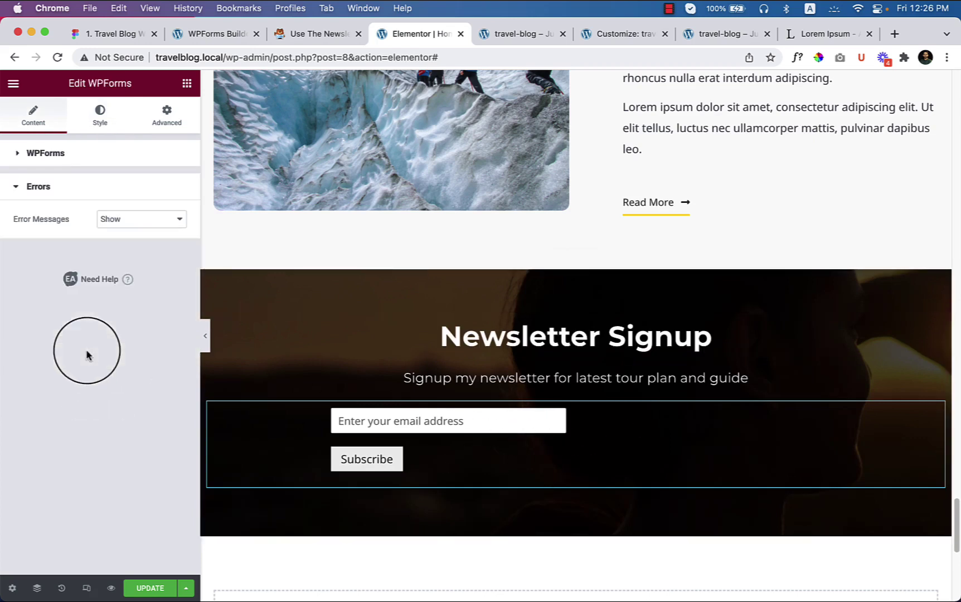
click(75, 164)
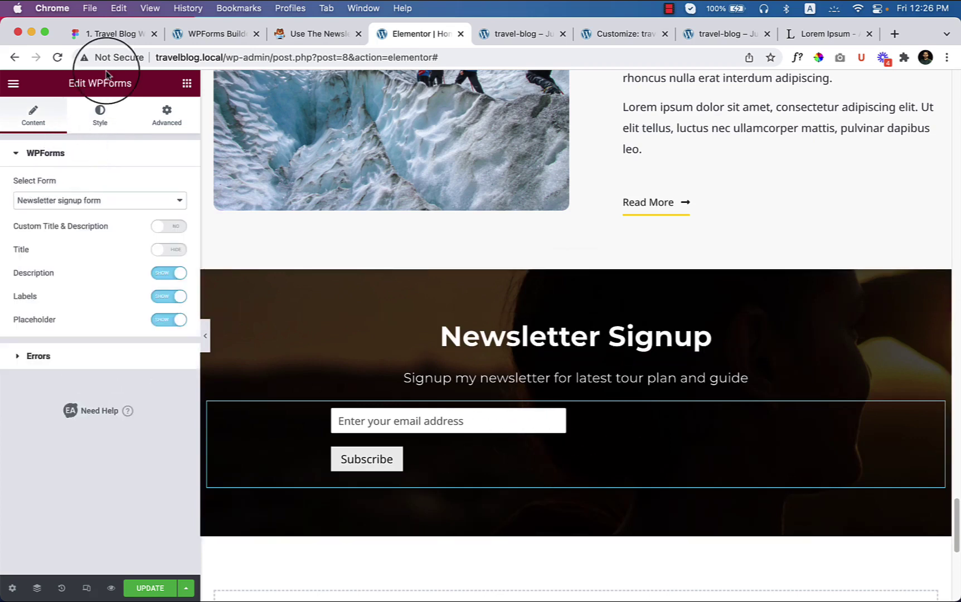
- Close the Embed dialog, clear the Email field's half-width CSS classes, and save the form
click(314, 43)
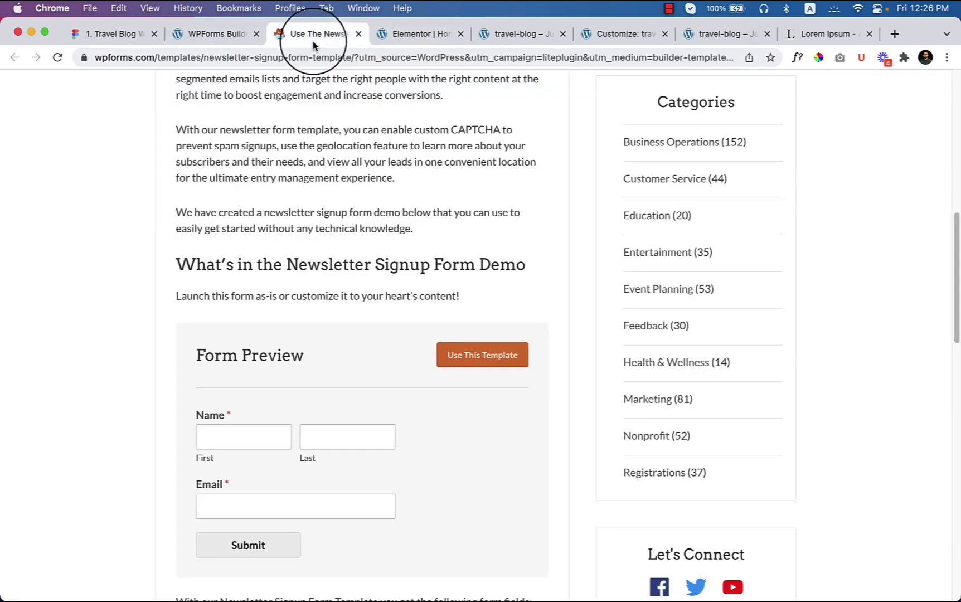
click(207, 36)
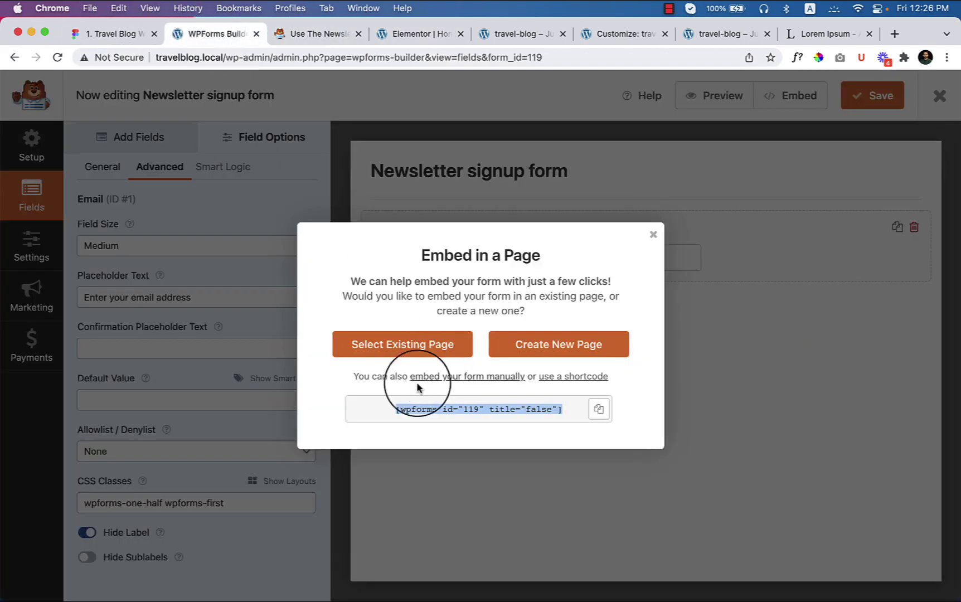
click(656, 247)
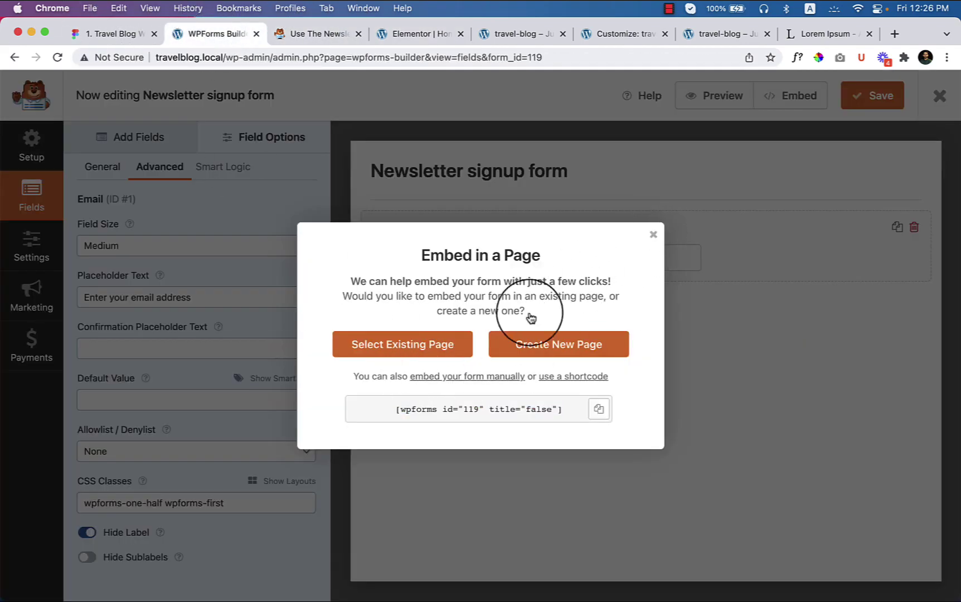
click(654, 236)
triple_click(152, 503)
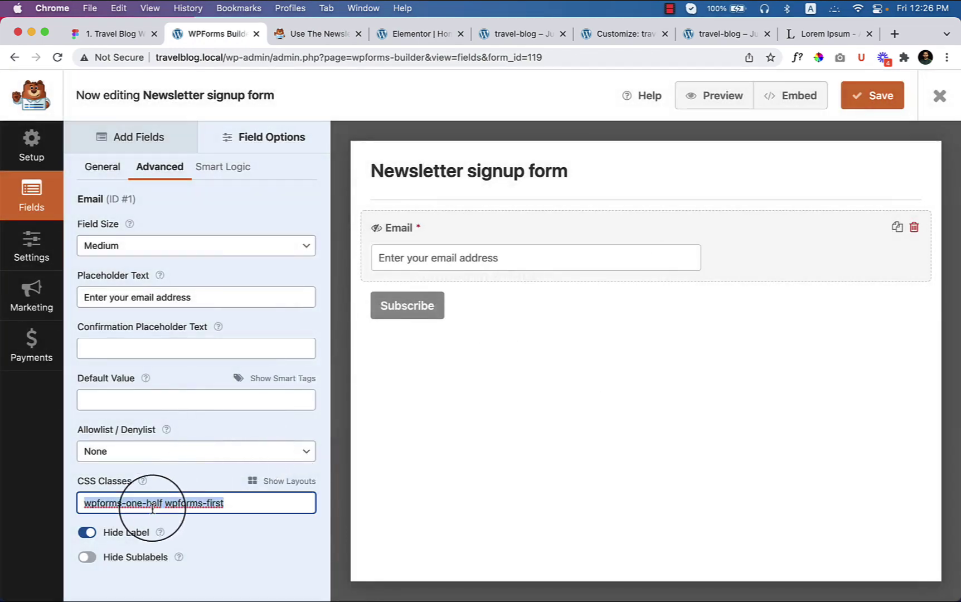
key(BackSpace)
click(257, 552)
click(870, 103)
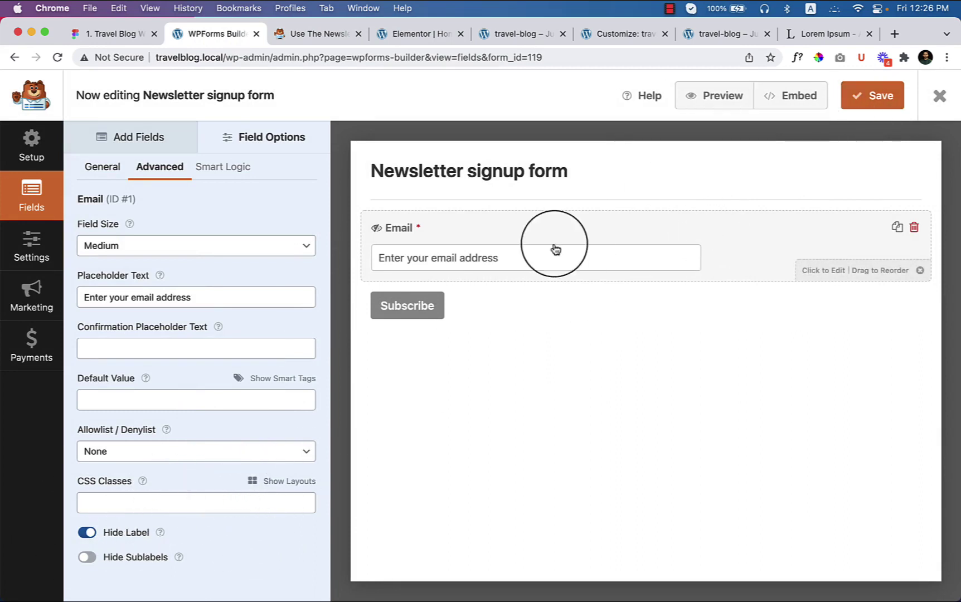
- Set the Email field's Field Size to Large and save the form
click(104, 246)
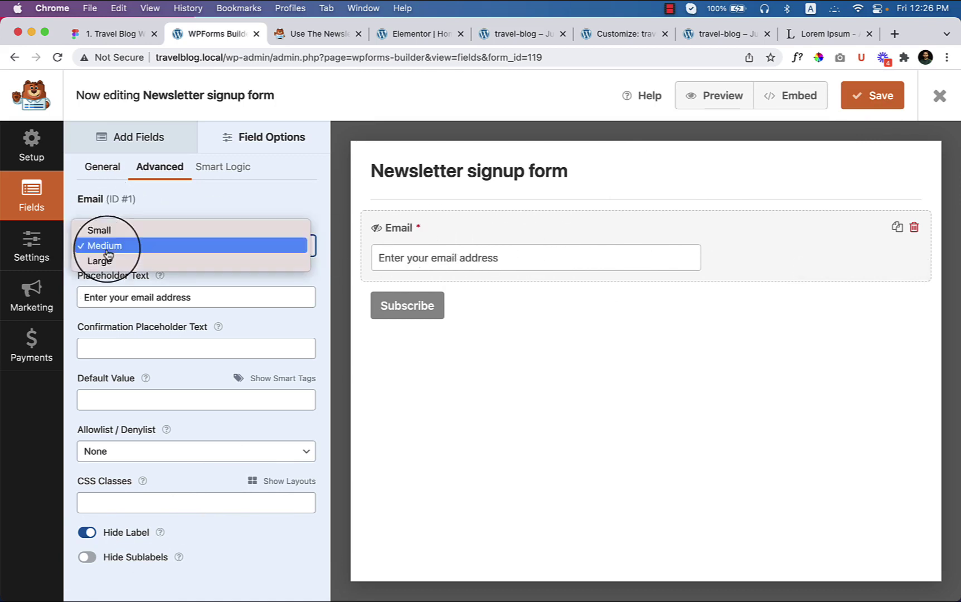
click(126, 262)
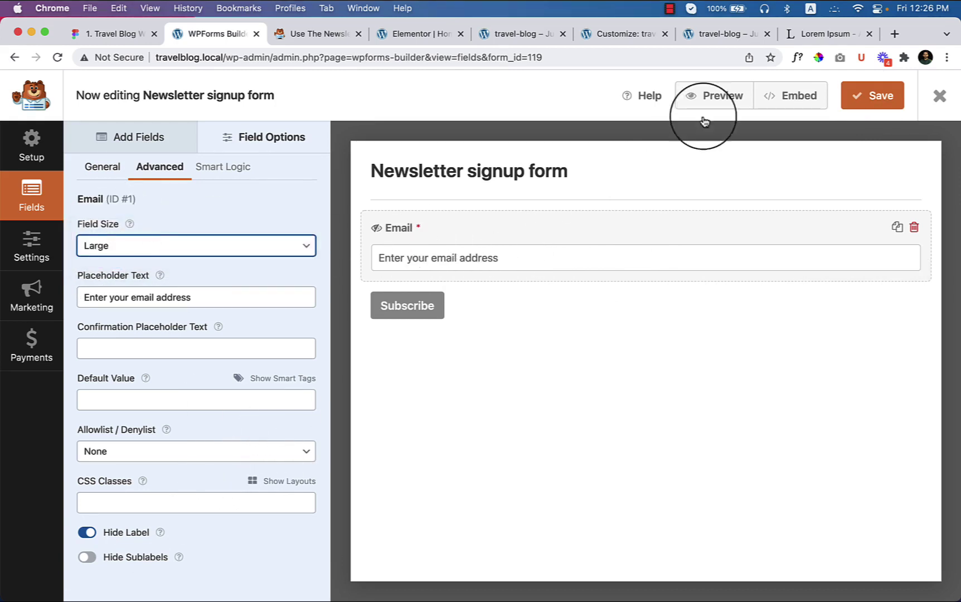
click(871, 99)
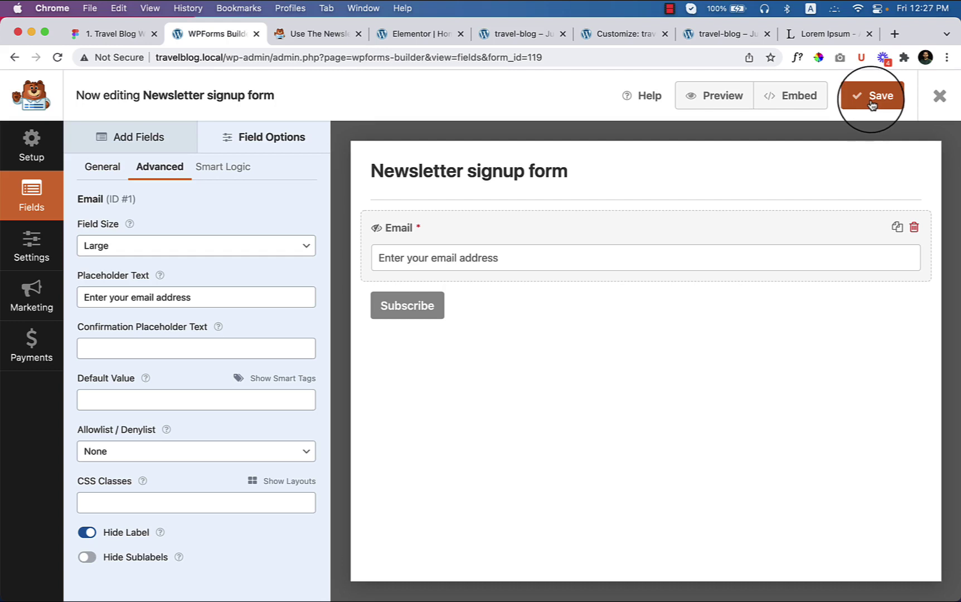
click(105, 172)
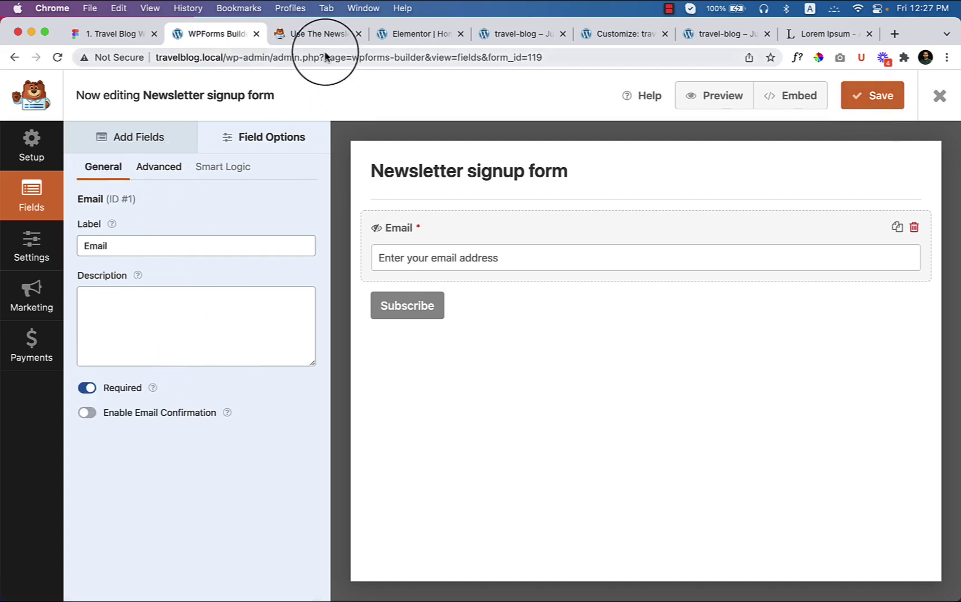
click(421, 35)
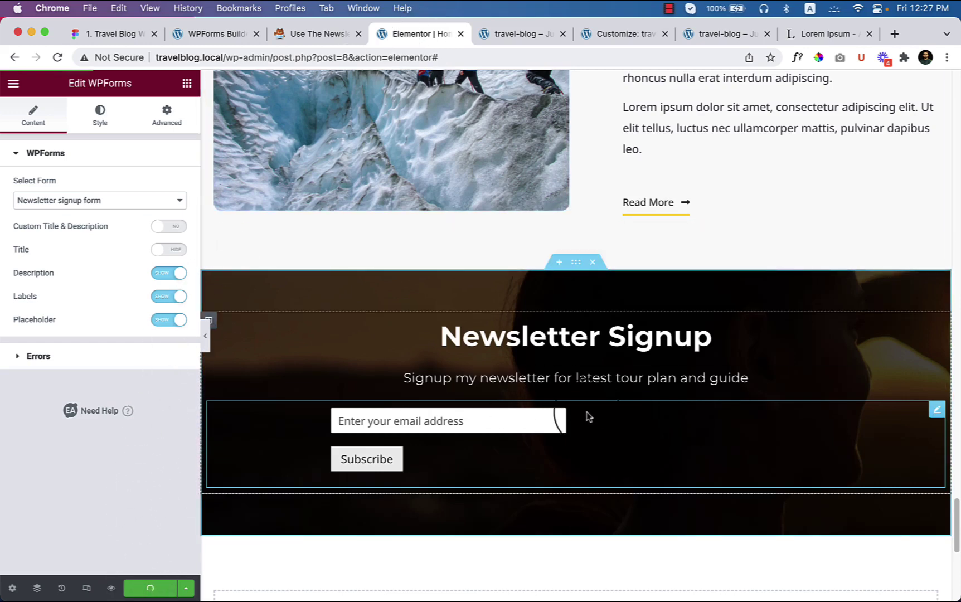
- Reload the Elementor editor and open the WPForms widget's Style settings
click(57, 57)
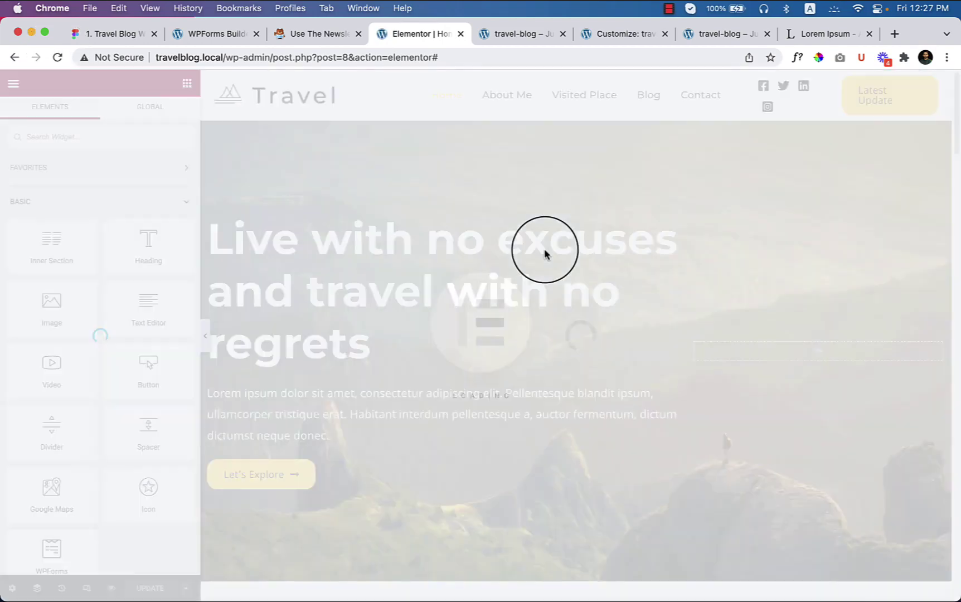
scroll(524, 356, down, 15)
scroll(526, 359, down, 10)
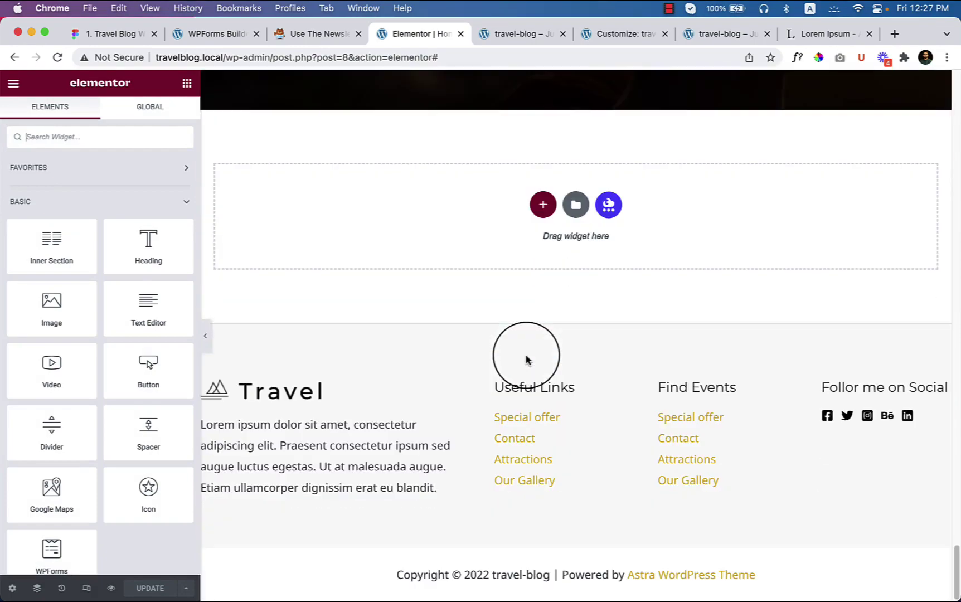
scroll(525, 357, up, 12)
scroll(522, 390, down, 3)
click(500, 509)
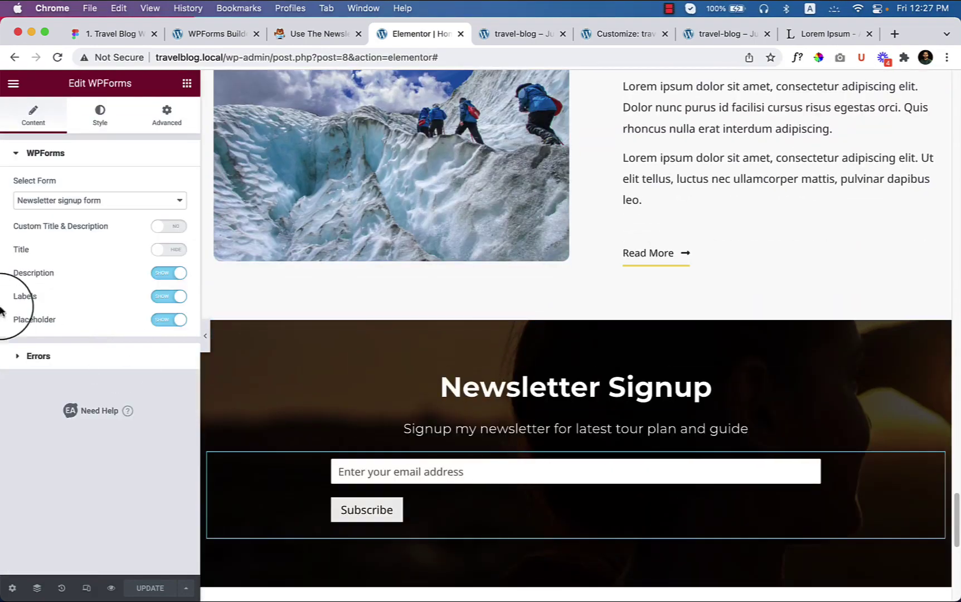
click(100, 114)
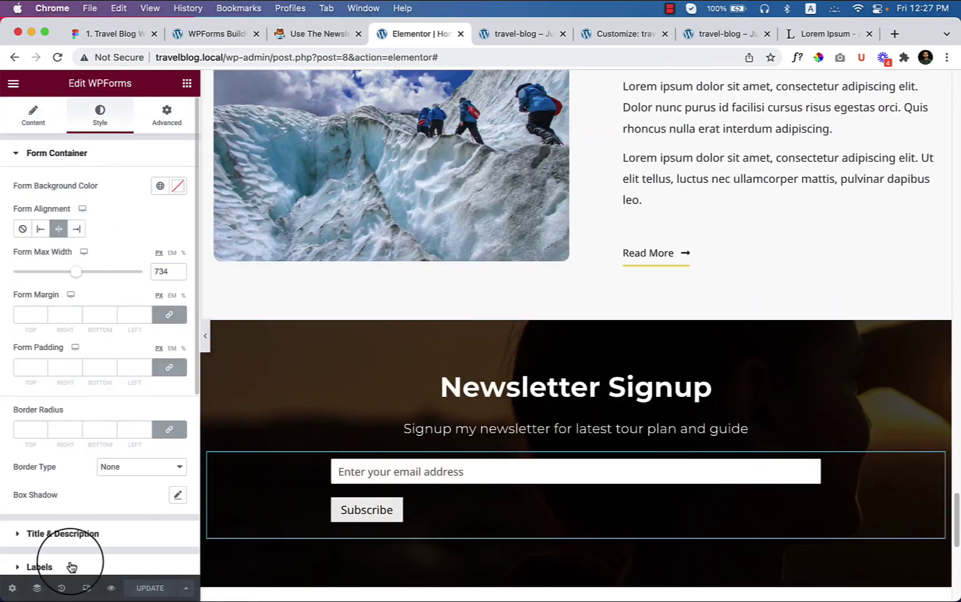
- Check the email placeholder's text style (Noto Sans Regular 18) in the Figma design
scroll(71, 494, down, 3)
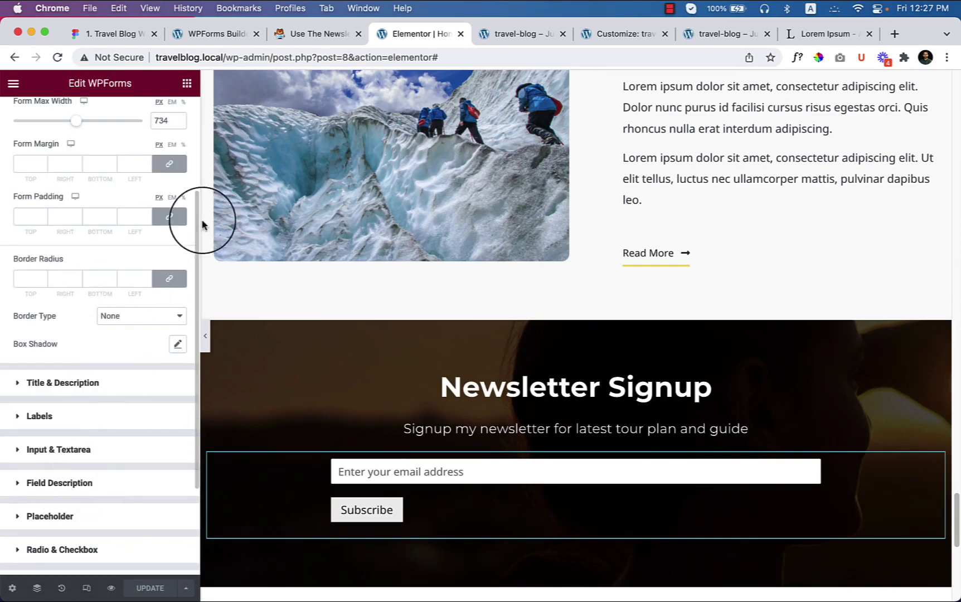
click(109, 35)
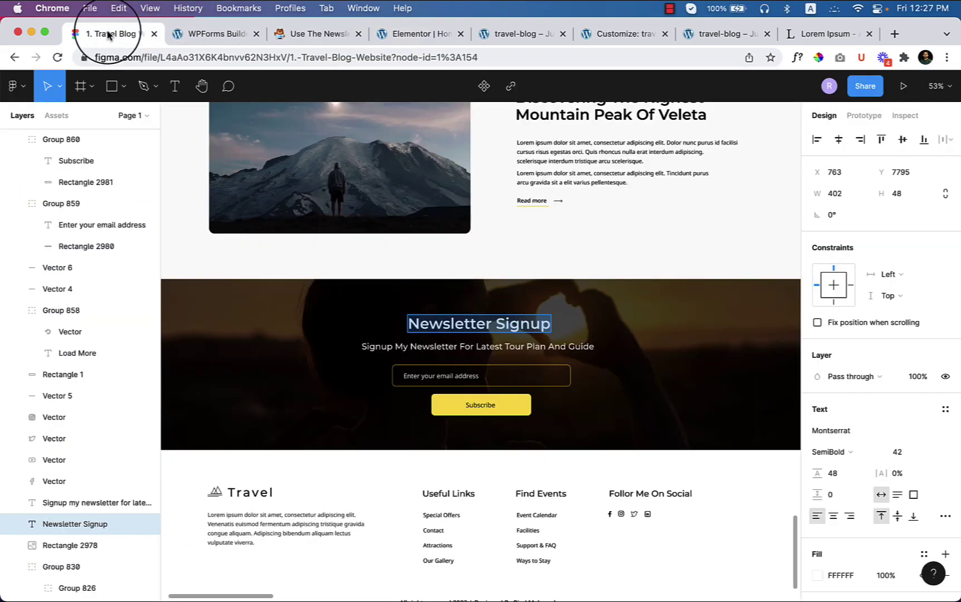
double_click(466, 382)
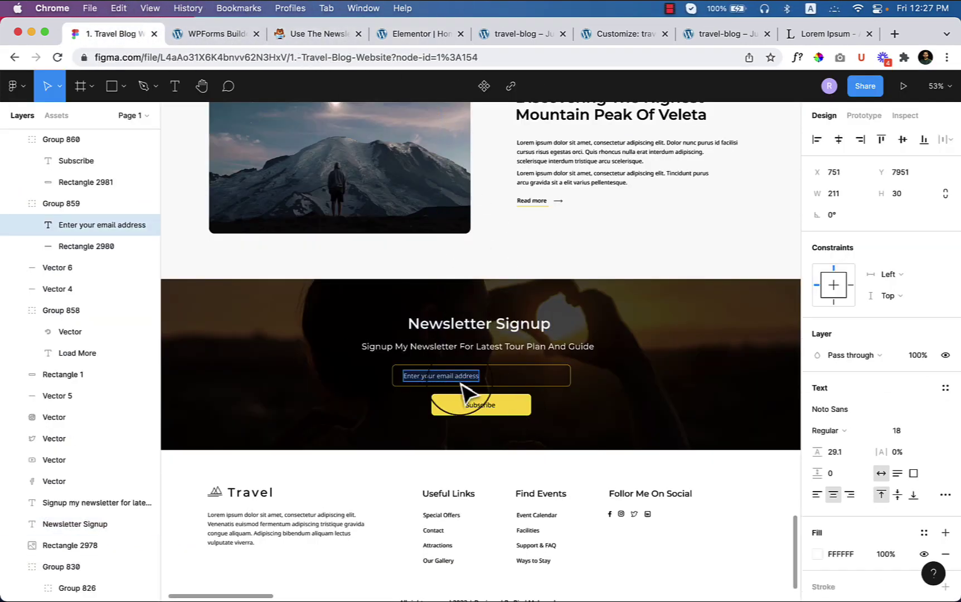
- Make the email input's background fully transparent under Input & Textarea
click(313, 32)
click(393, 31)
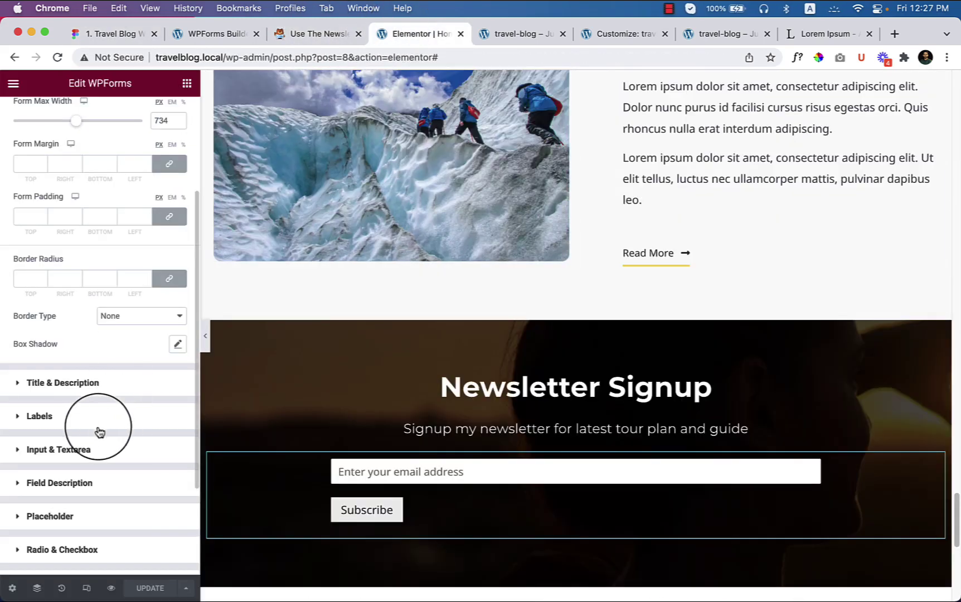
click(73, 419)
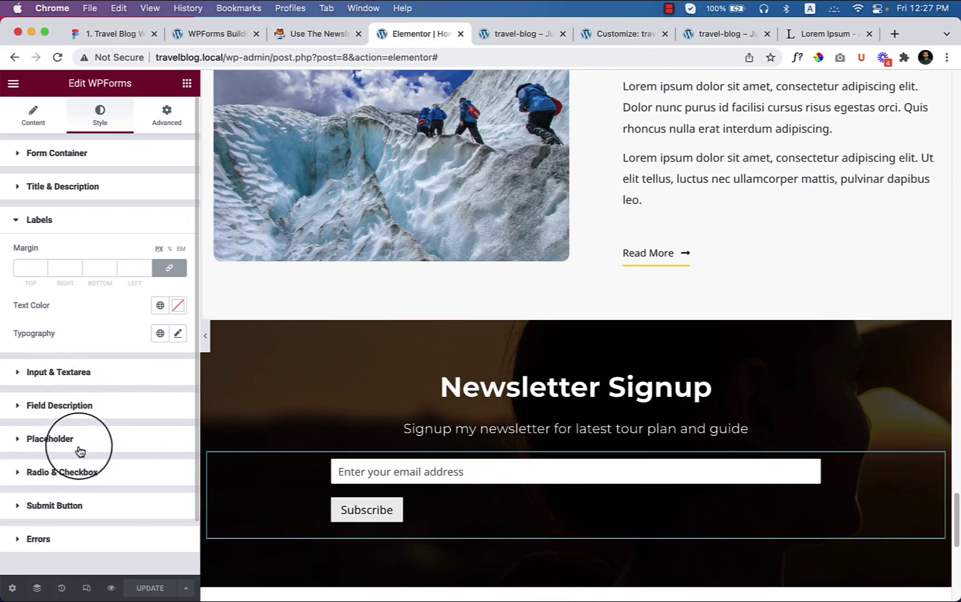
click(59, 406)
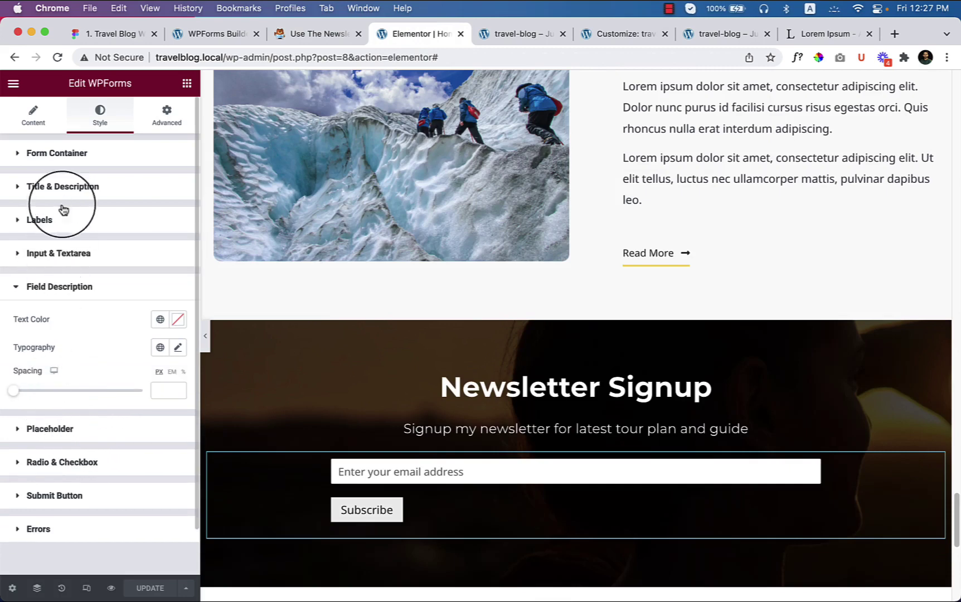
click(55, 254)
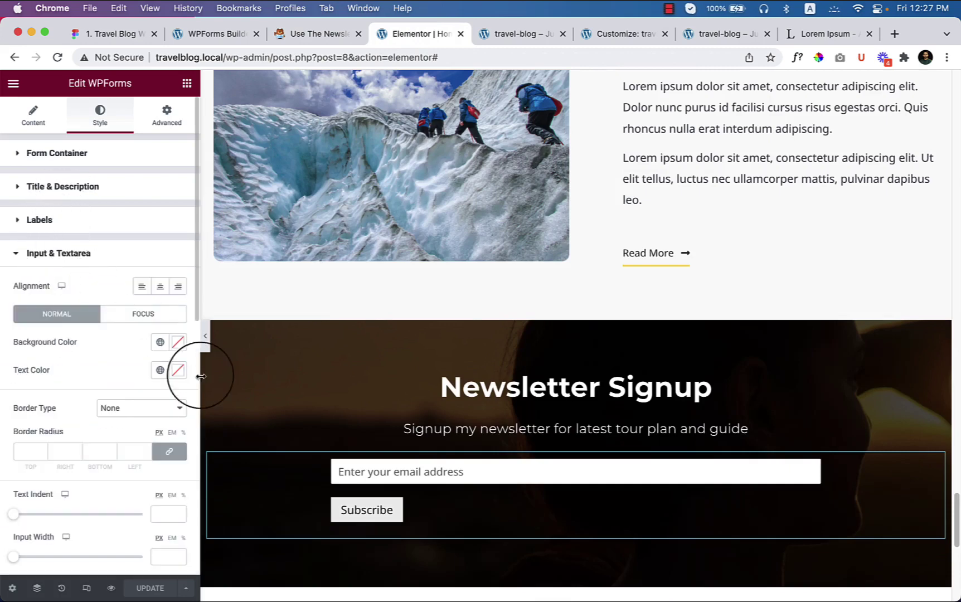
click(160, 342)
click(178, 342)
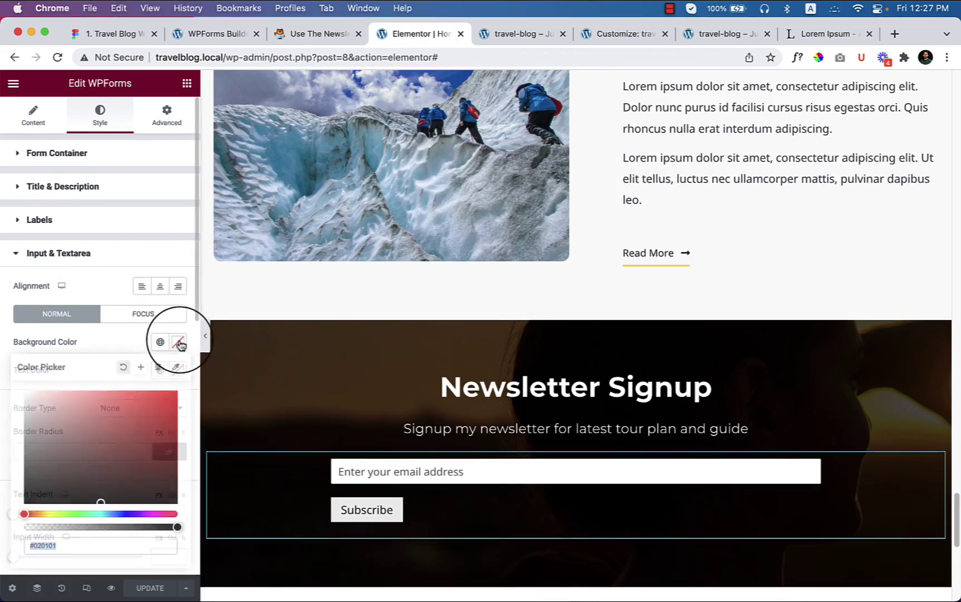
drag(96, 528, 6, 526)
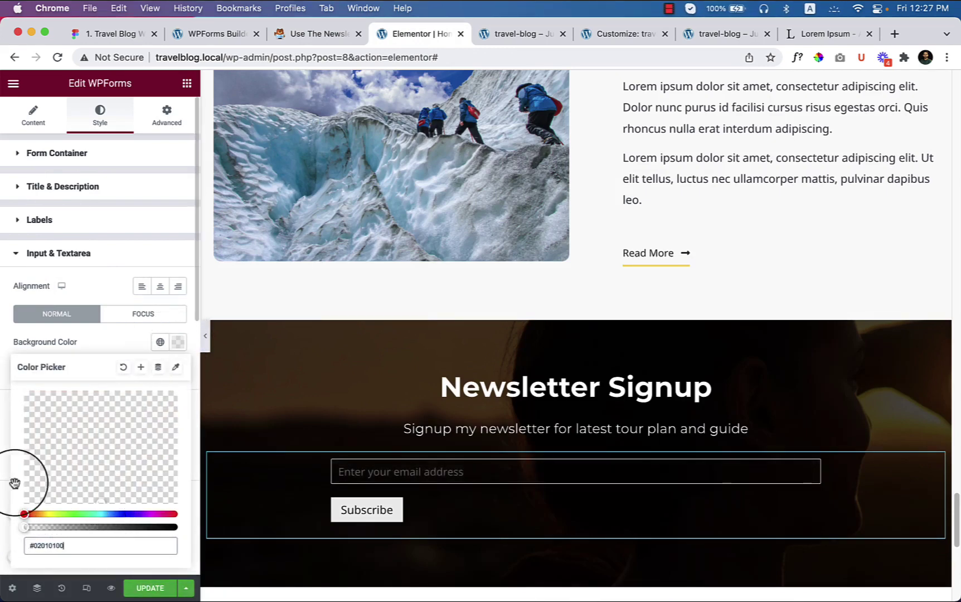
click(184, 344)
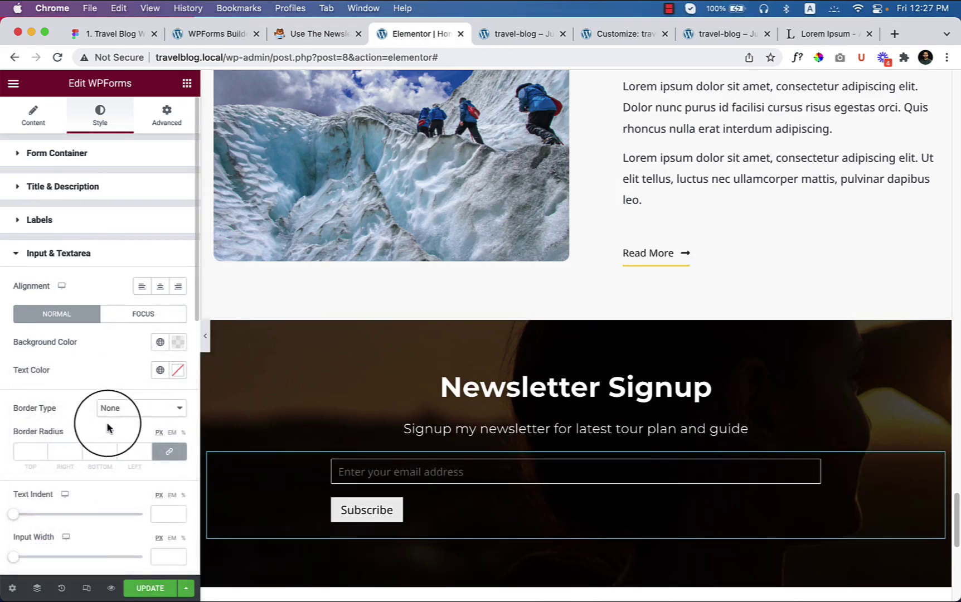
- Give the email field 10 px rounded corners and a solid Theme Color 1 yellow border
click(26, 456)
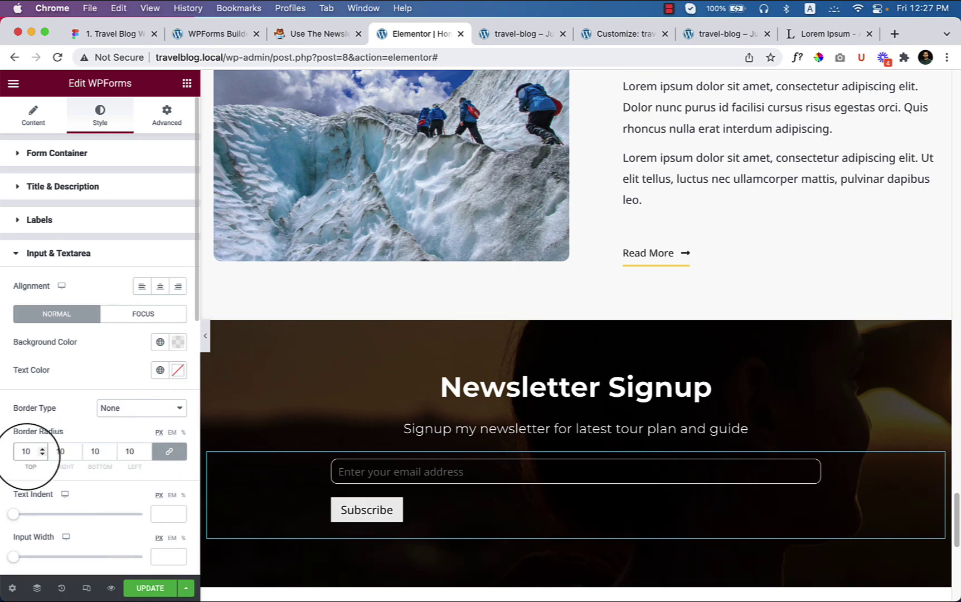
click(138, 409)
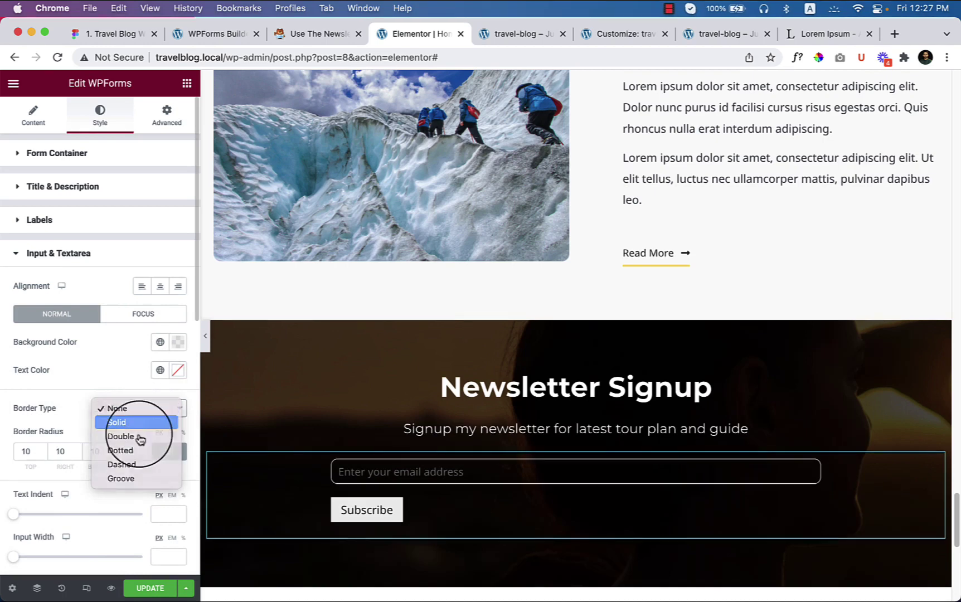
click(118, 423)
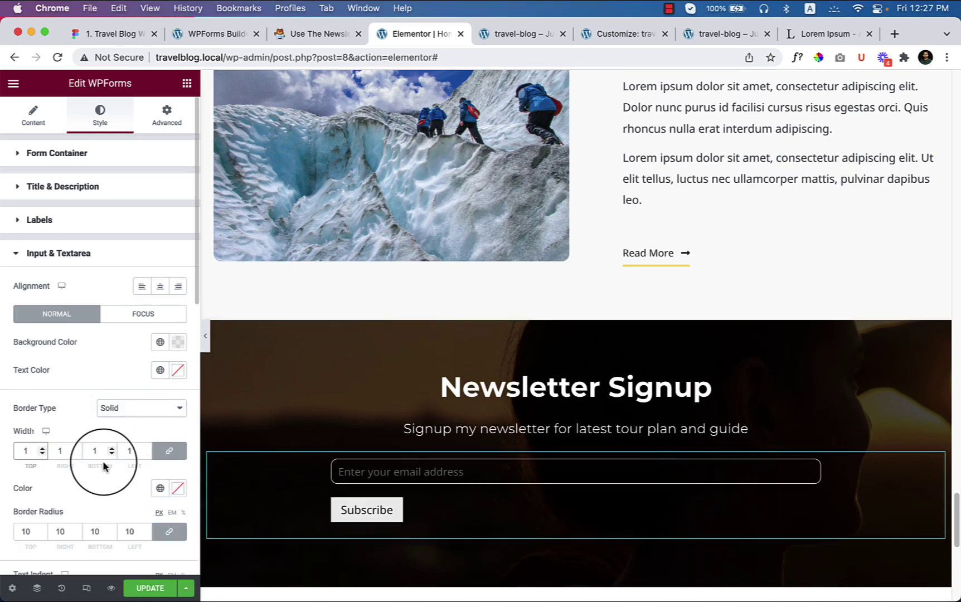
scroll(147, 469, down, 1)
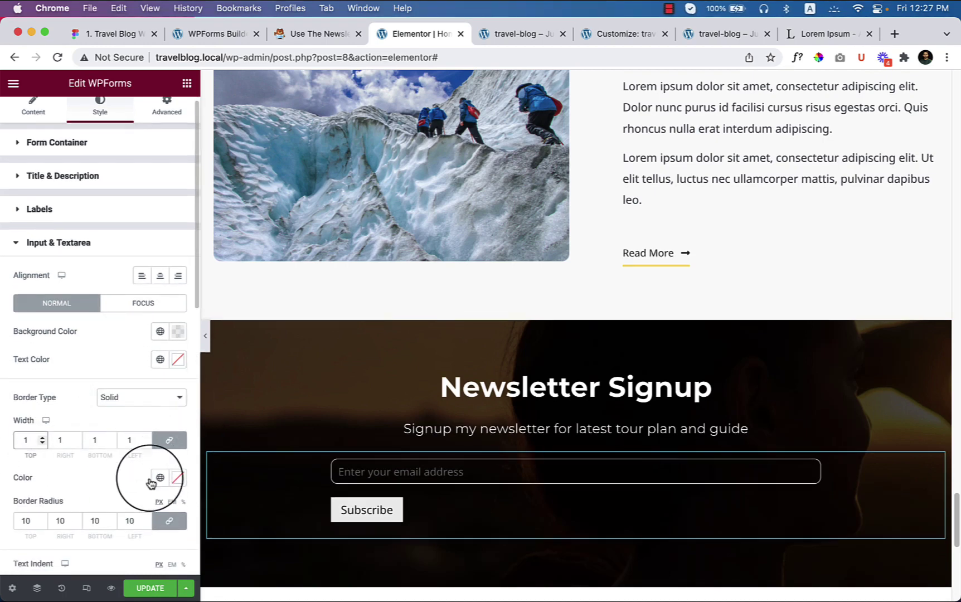
click(160, 477)
click(111, 420)
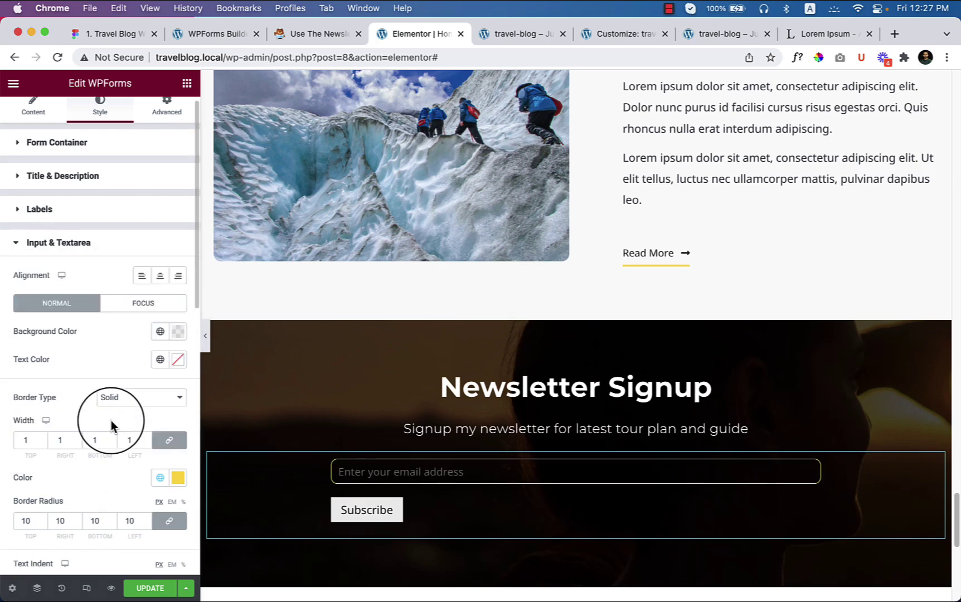
- Set the email field's padding to 25 px on every side
scroll(97, 499, down, 5)
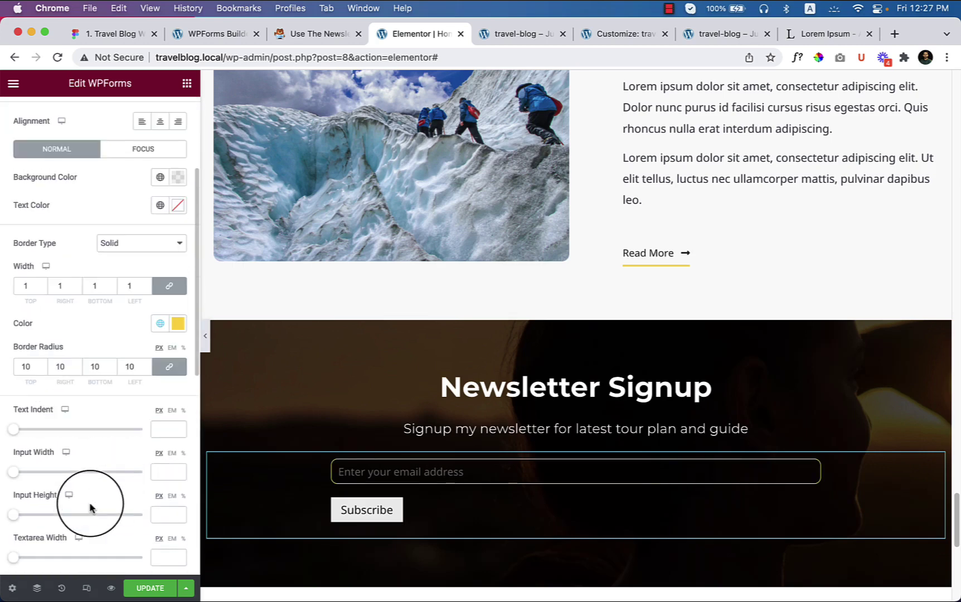
scroll(78, 506, down, 6)
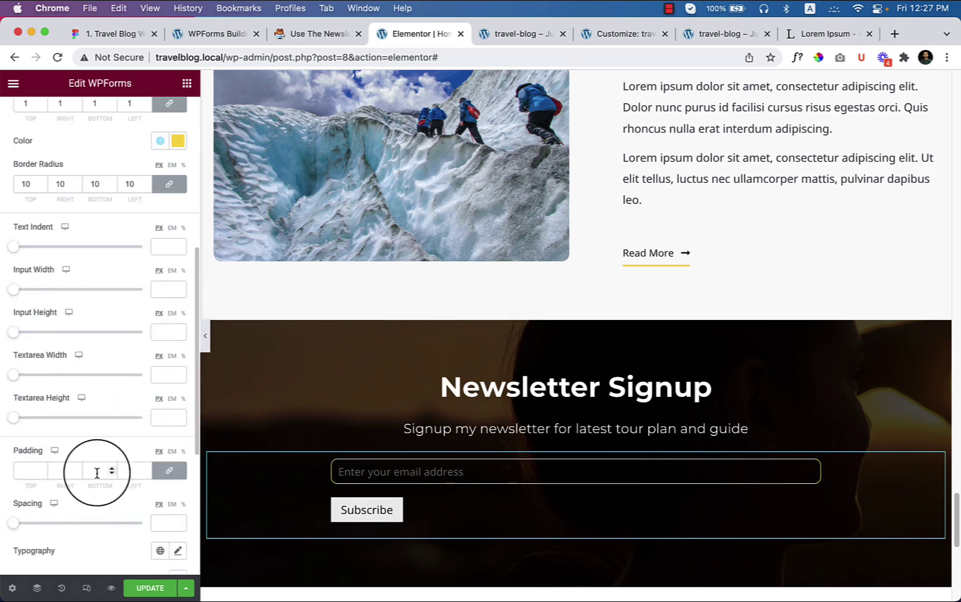
click(168, 470)
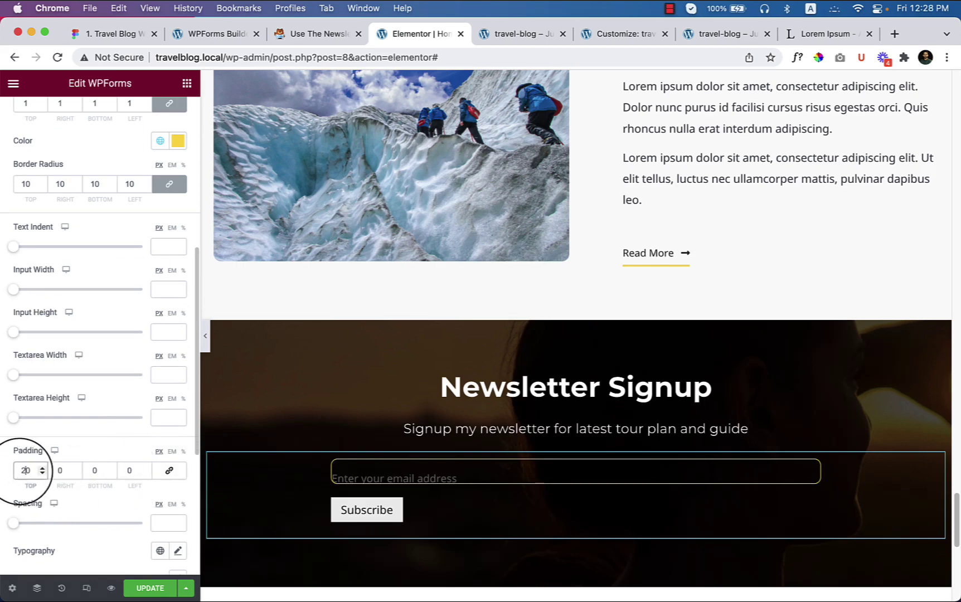
click(87, 473)
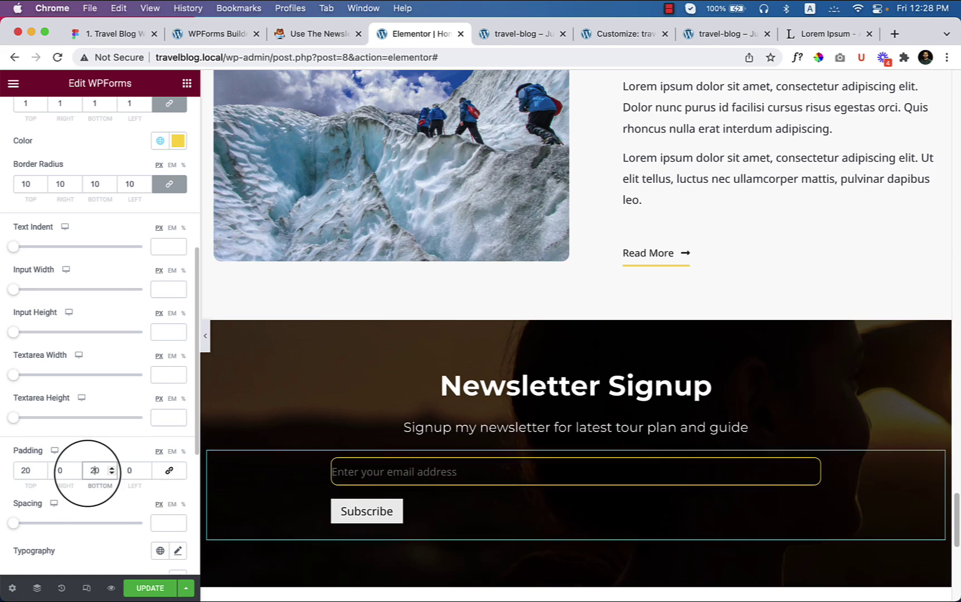
click(60, 478)
text(2)
click(129, 471)
text(2)
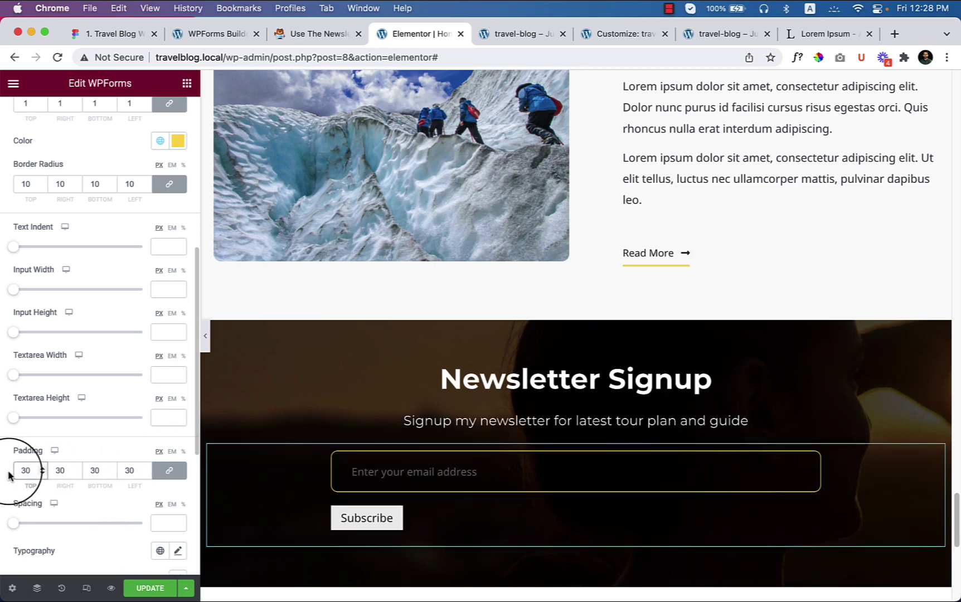
key(Down)
key(Down)
key(Down)
key(Down)
key(Down)
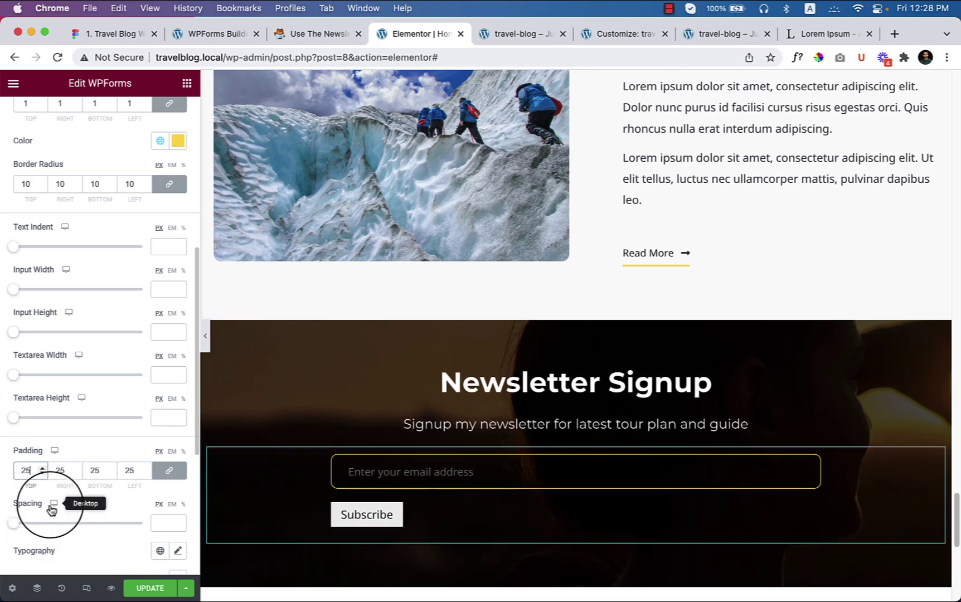
scroll(60, 509, down, 5)
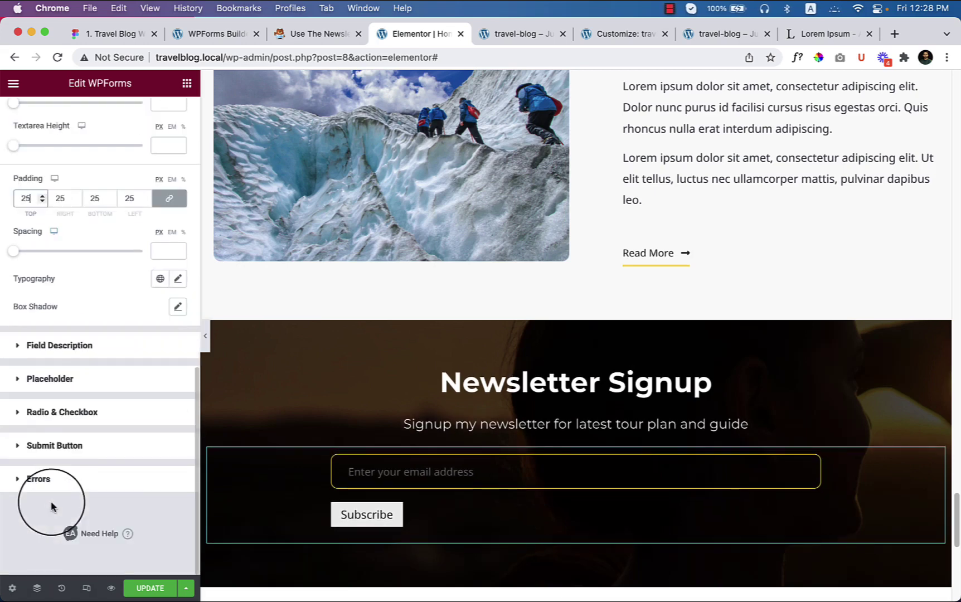
- Give the Subscribe button a Theme Color 1 yellow background and 15 px corner radius
click(56, 446)
scroll(112, 455, down, 2)
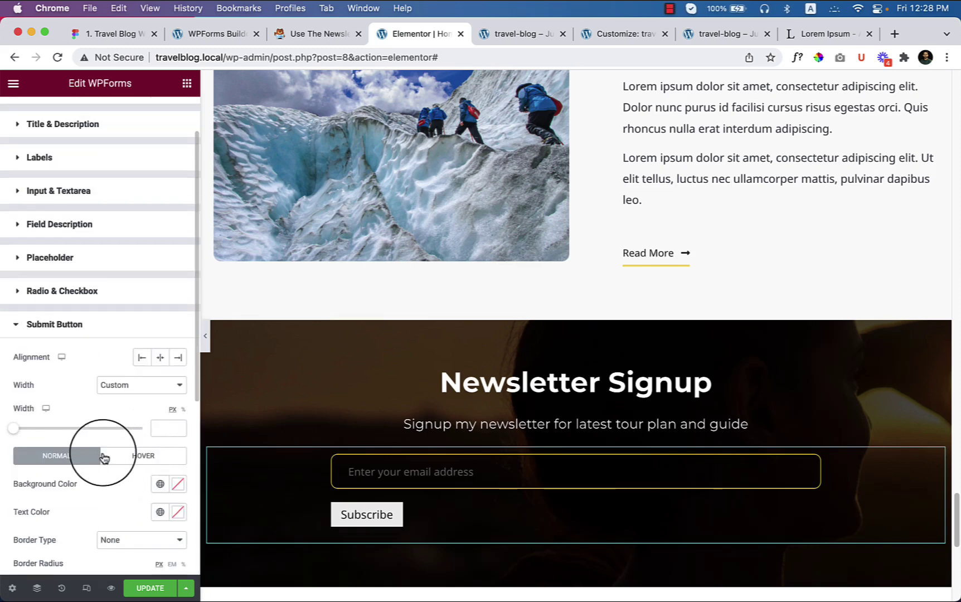
scroll(161, 479, down, 2)
click(161, 428)
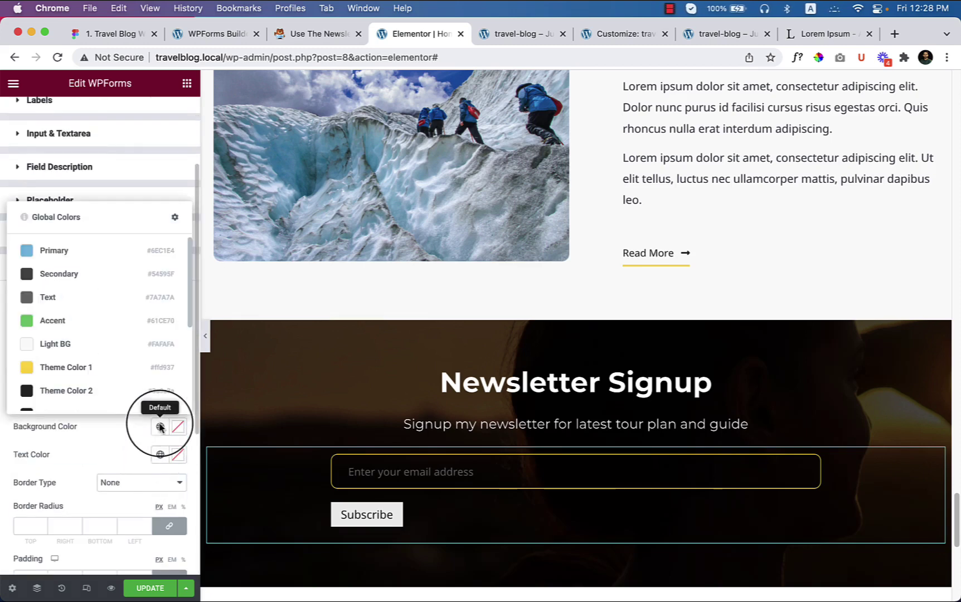
click(90, 374)
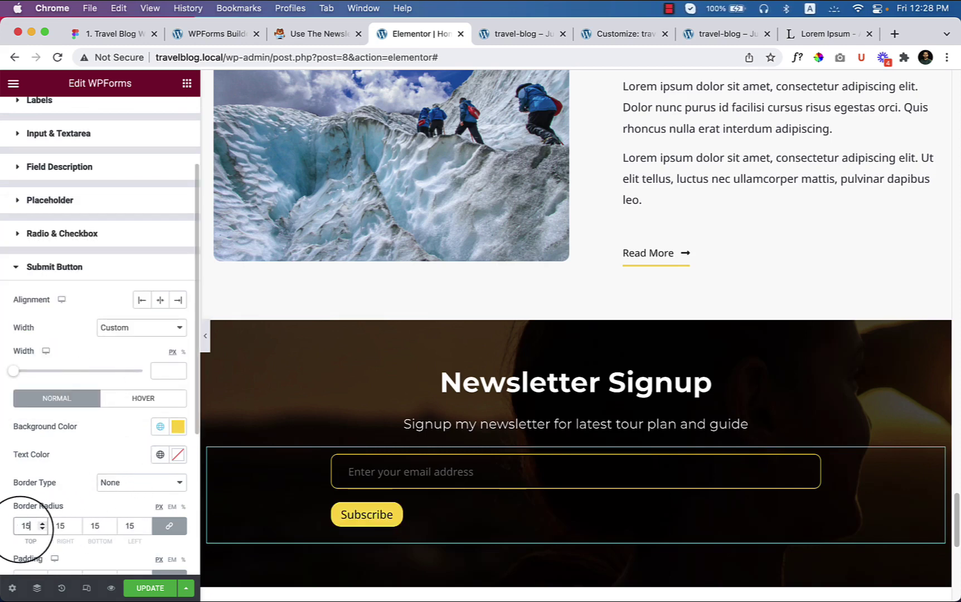
click(12, 533)
scroll(107, 515, down, 9)
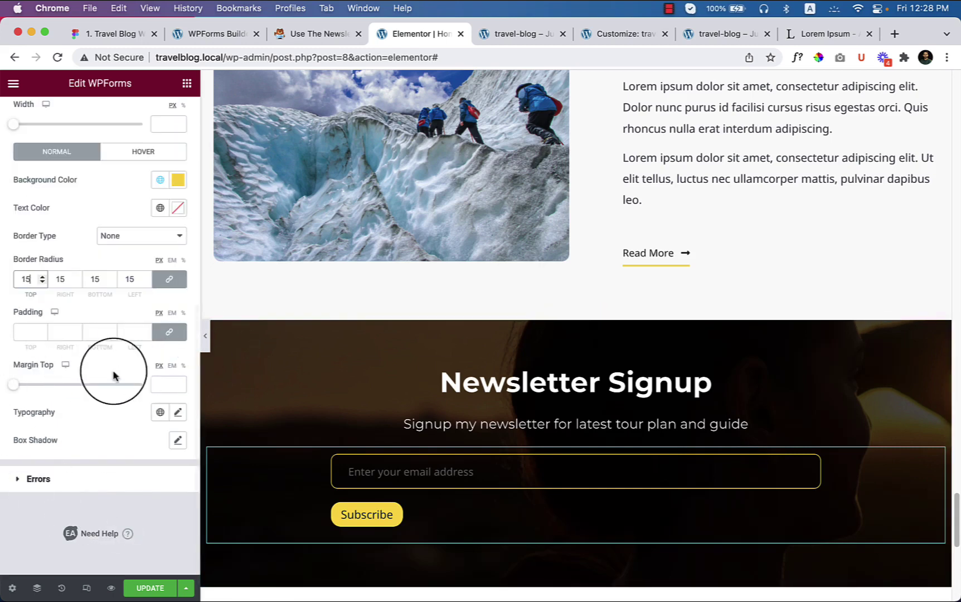
click(169, 332)
- Set the Subscribe button padding to 30 on all sides, then lower top and bottom to 25
click(26, 333)
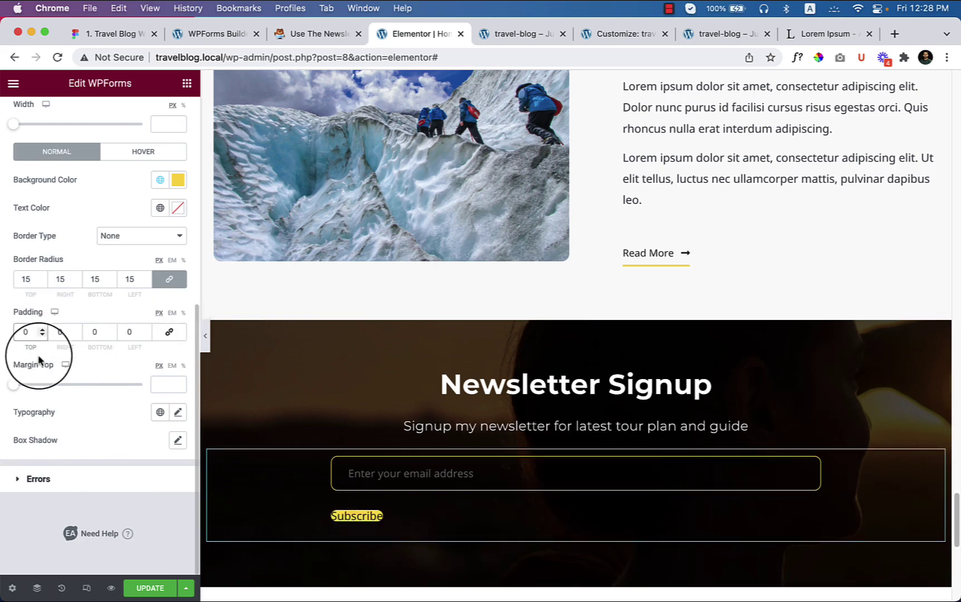
text(30)
click(169, 331)
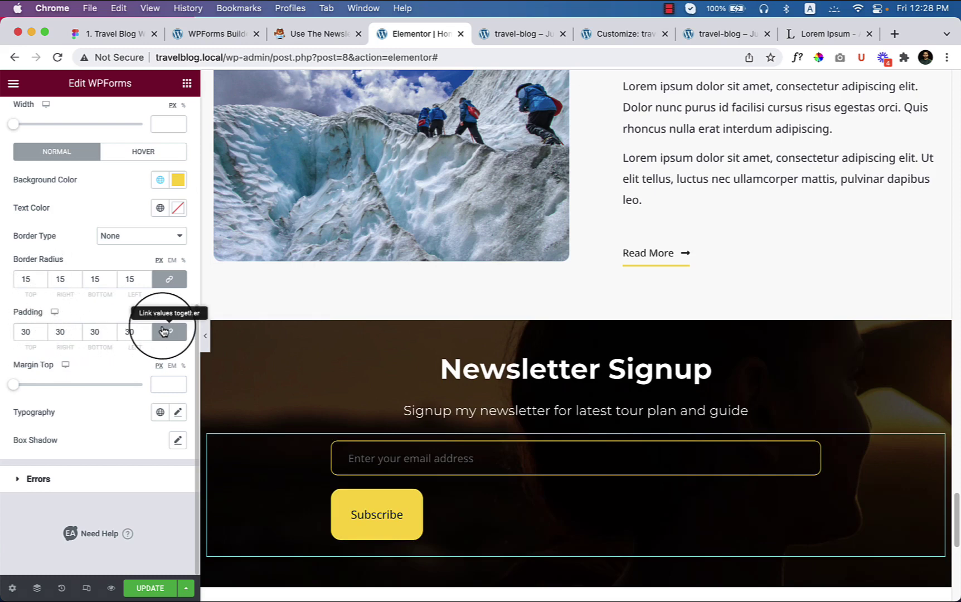
click(163, 332)
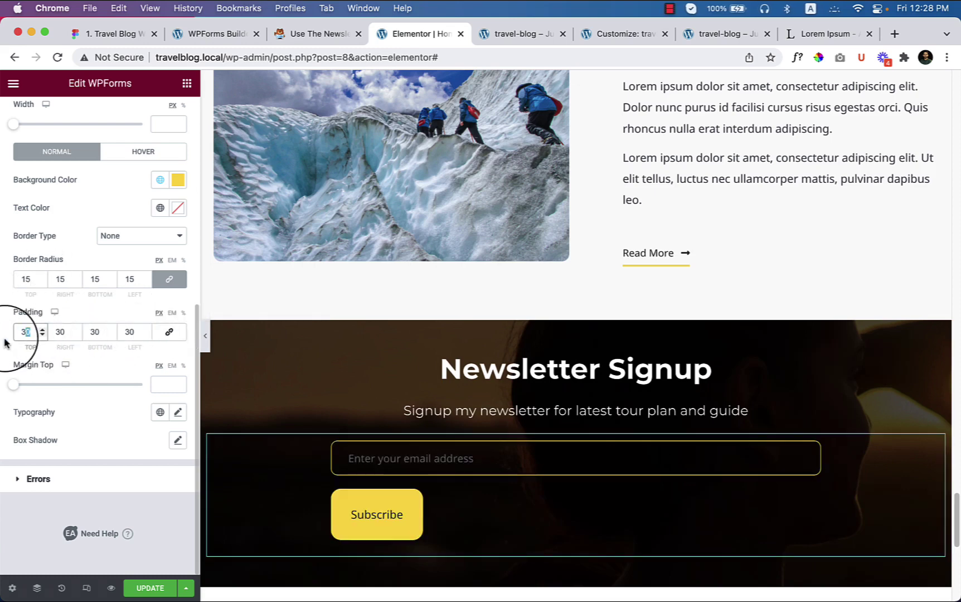
key(Down)
key(Down)
key(Down)
key(Down)
key(Down)
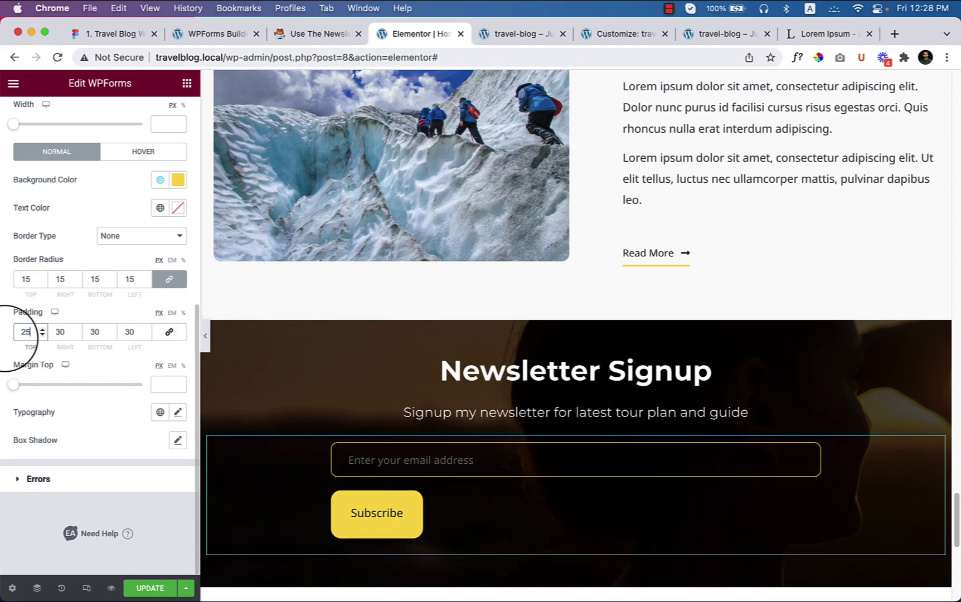
key(Tab)
key(Tab)
key(Down)
key(Down)
key(Down)
key(Down)
key(Down)
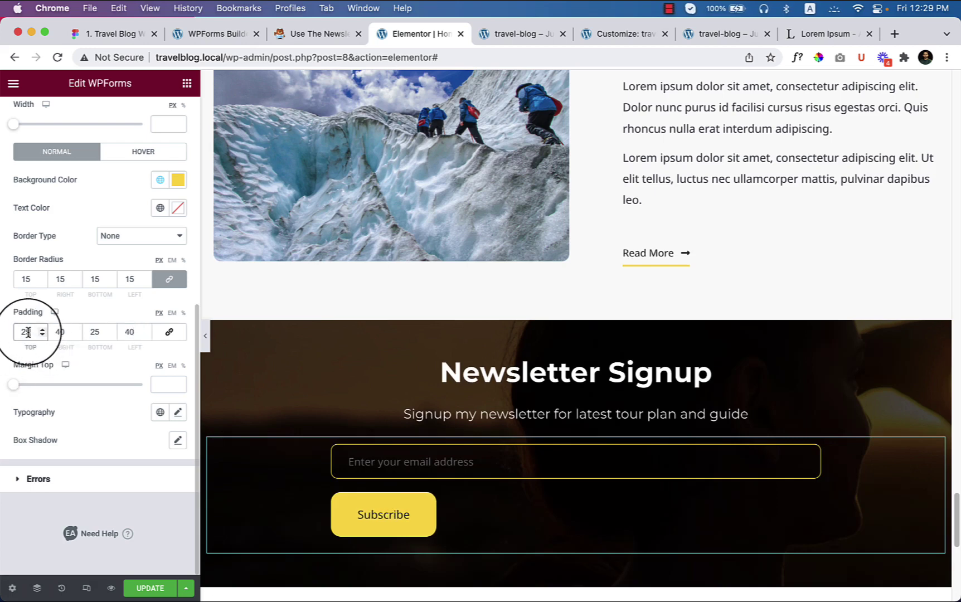
- Fine-tune the button padding to 18 top, 16 bottom and 40 left and right
key(BackSpace)
text(0)
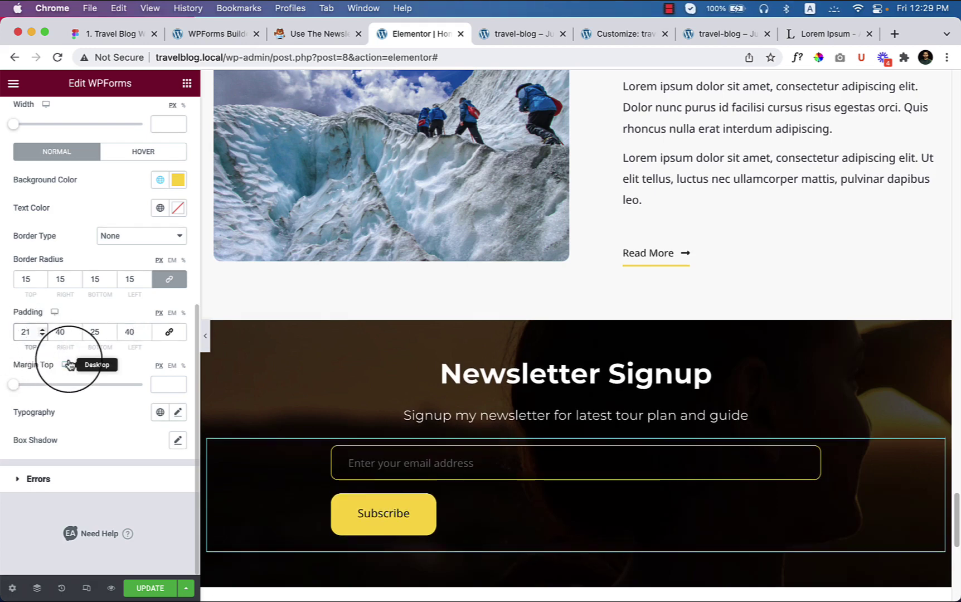
double_click(96, 333)
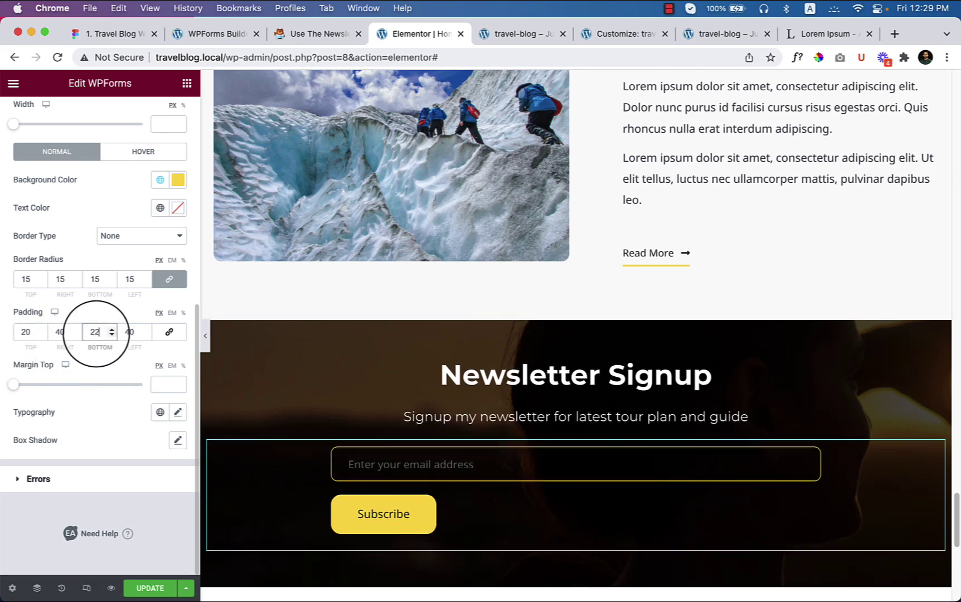
text(20)
scroll(98, 334, down, 5)
scroll(97, 334, up, 1)
click(36, 335)
scroll(35, 335, down, 3)
scroll(34, 333, down, 1)
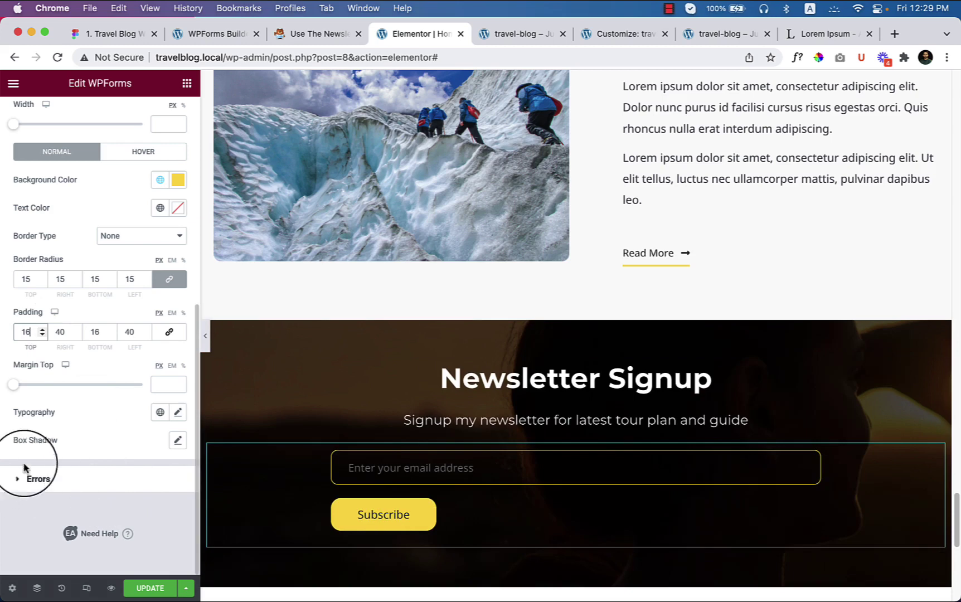
- Set the Subscribe button's Hover background colour to global Theme Color 7
scroll(30, 465, up, 2)
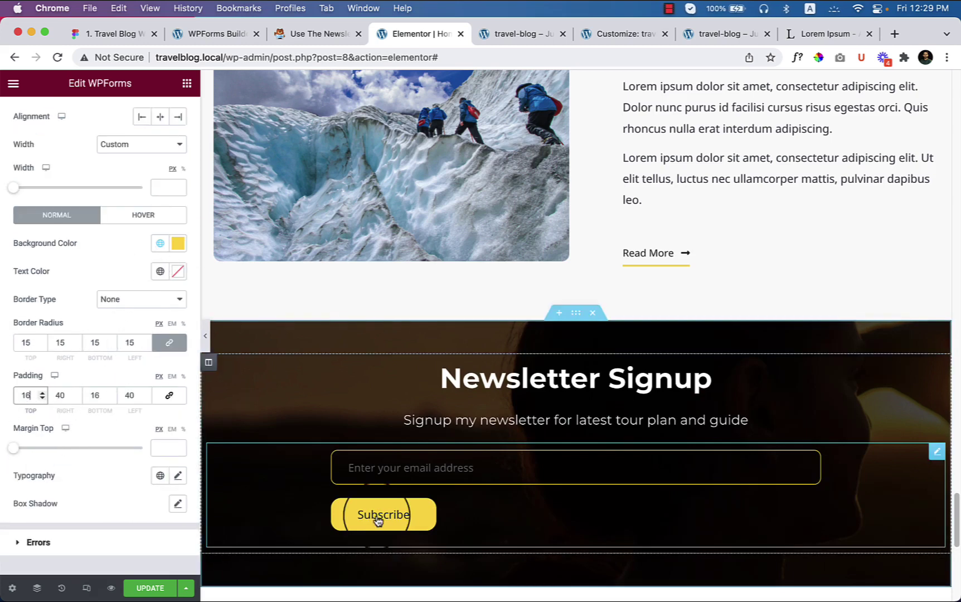
click(151, 216)
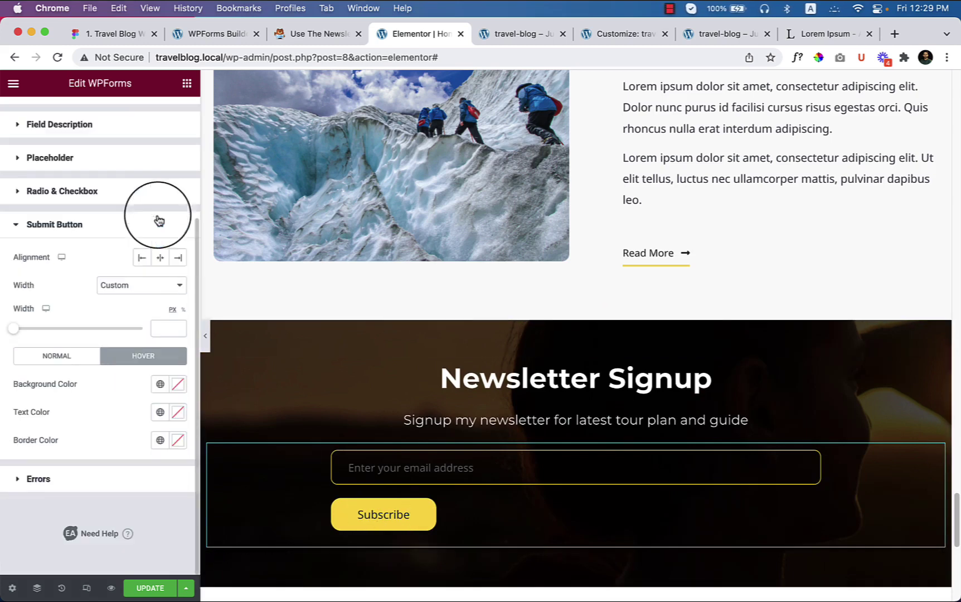
click(80, 231)
click(47, 390)
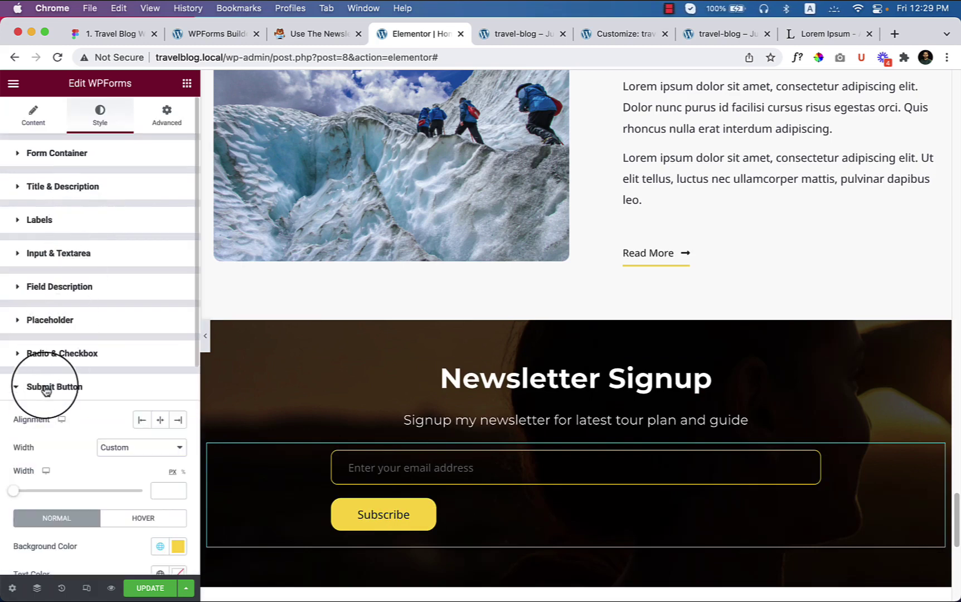
scroll(101, 446, down, 6)
click(130, 171)
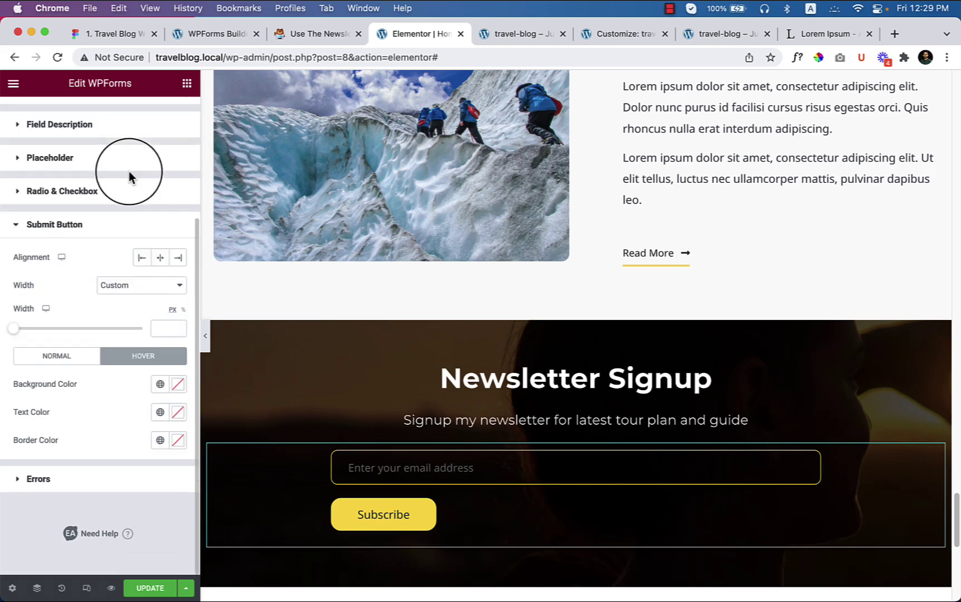
click(160, 385)
scroll(90, 333, down, 4)
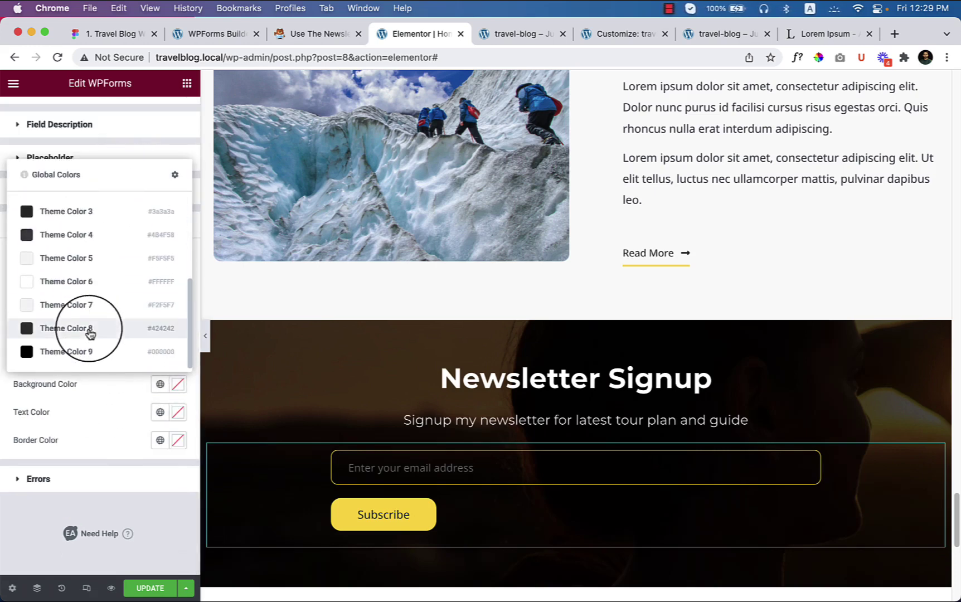
click(92, 301)
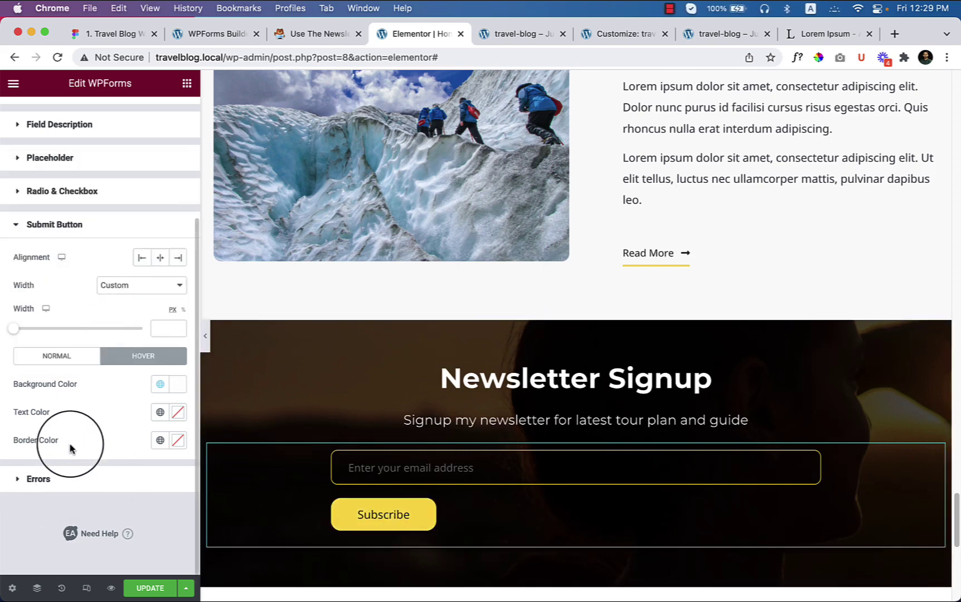
scroll(49, 312, up, 5)
- Centre the form and Subscribe button, and change the button Width to Full Width
click(24, 157)
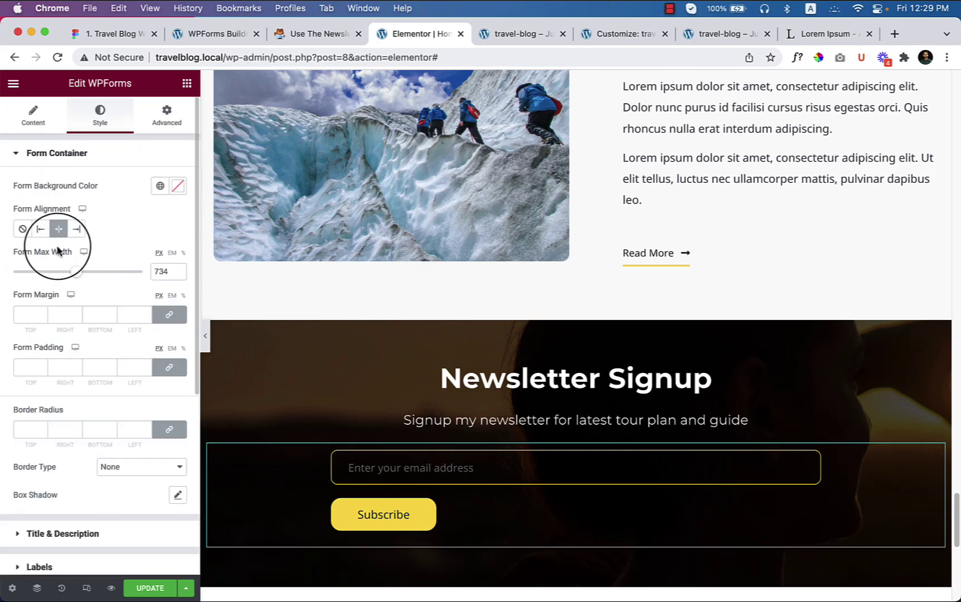
click(40, 231)
click(58, 229)
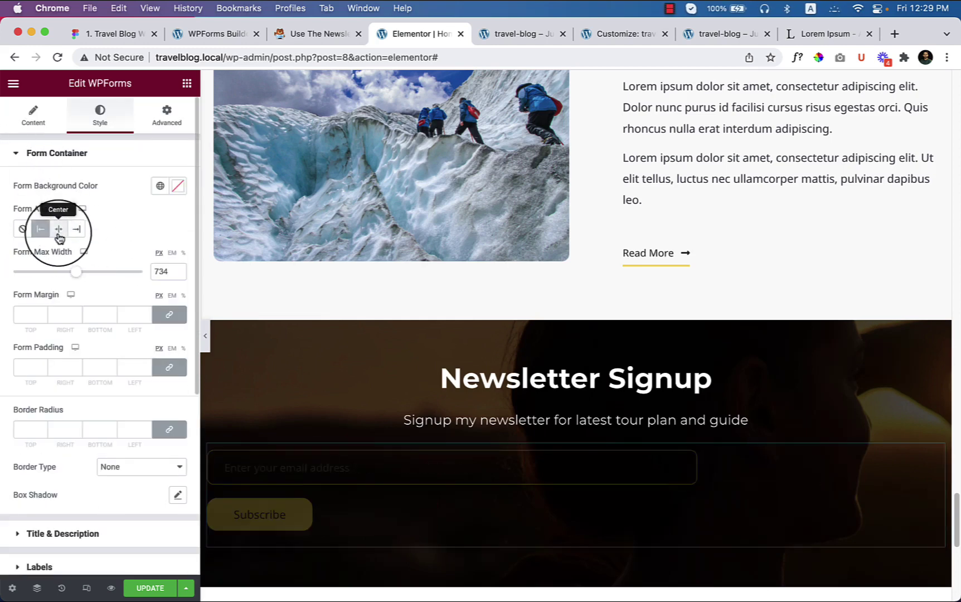
scroll(81, 474, down, 5)
click(58, 455)
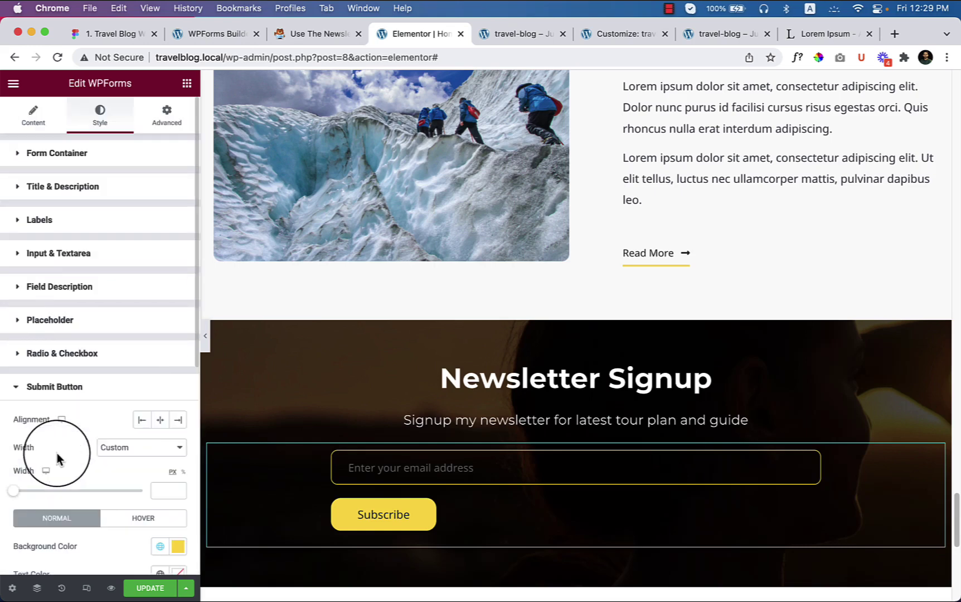
click(165, 426)
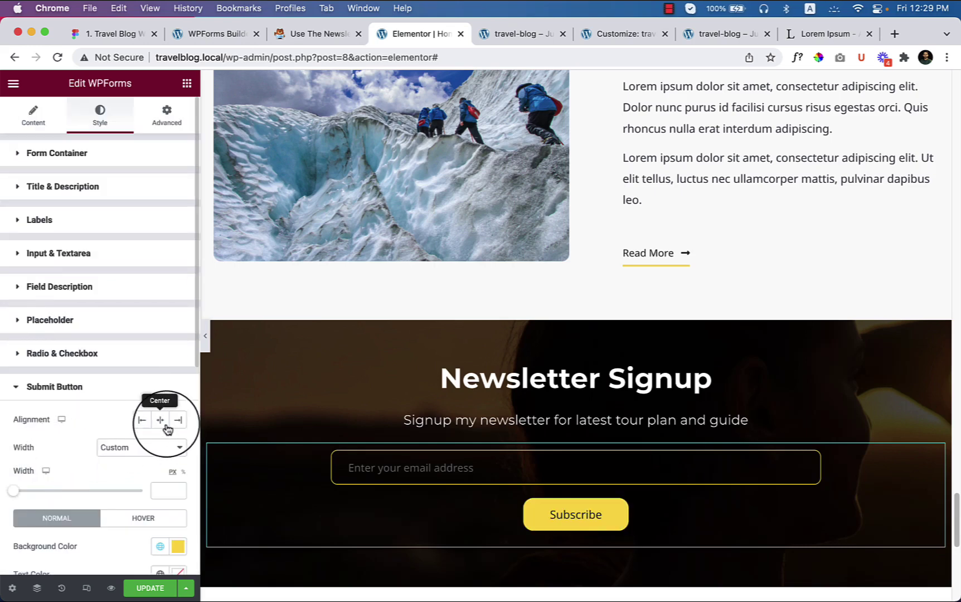
click(133, 447)
click(133, 441)
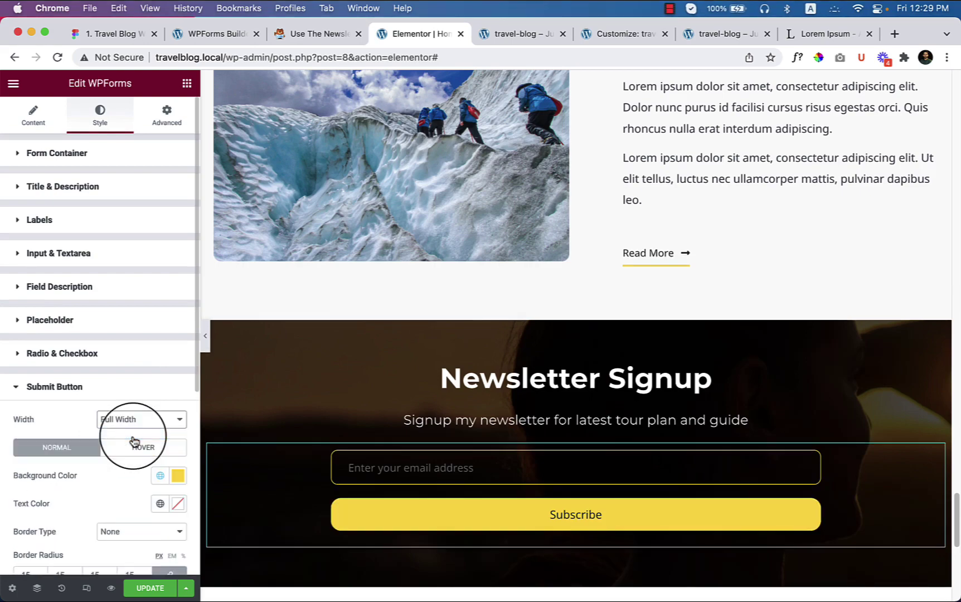
click(205, 336)
scroll(495, 409, down, 3)
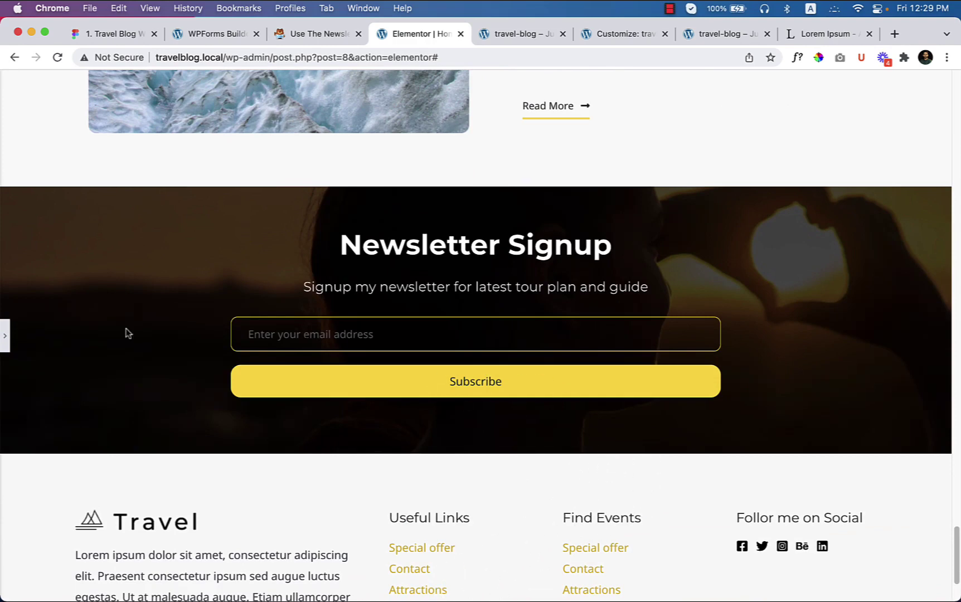
- Set the Subscribe button's border radius to 10 px and update the page
click(5, 339)
scroll(135, 418, down, 5)
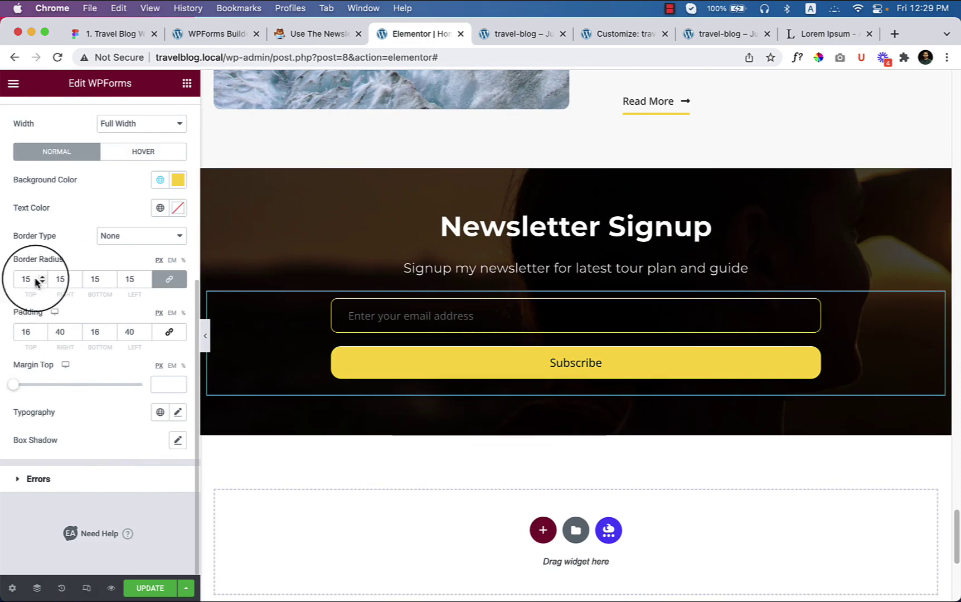
scroll(101, 322, up, 2)
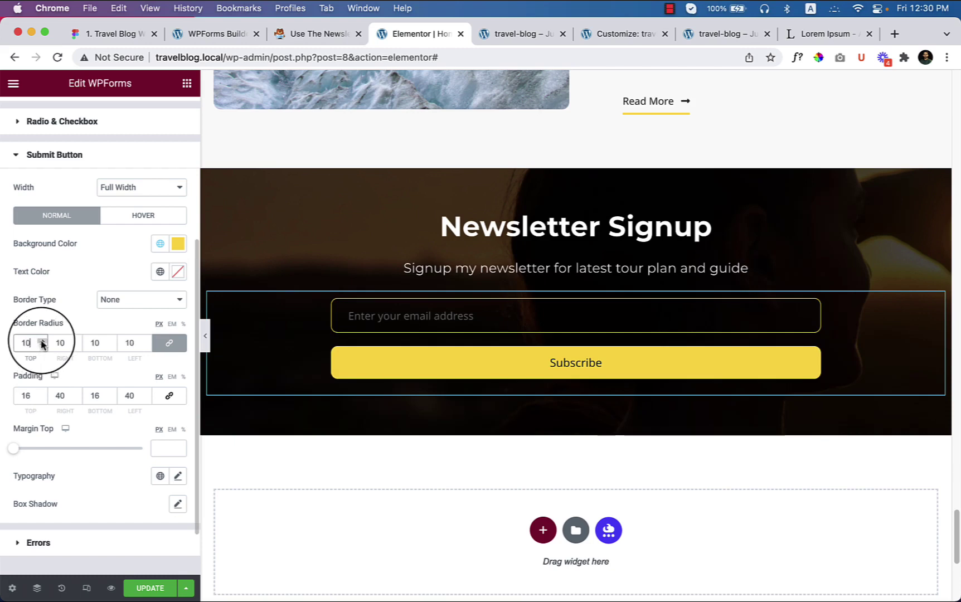
click(157, 590)
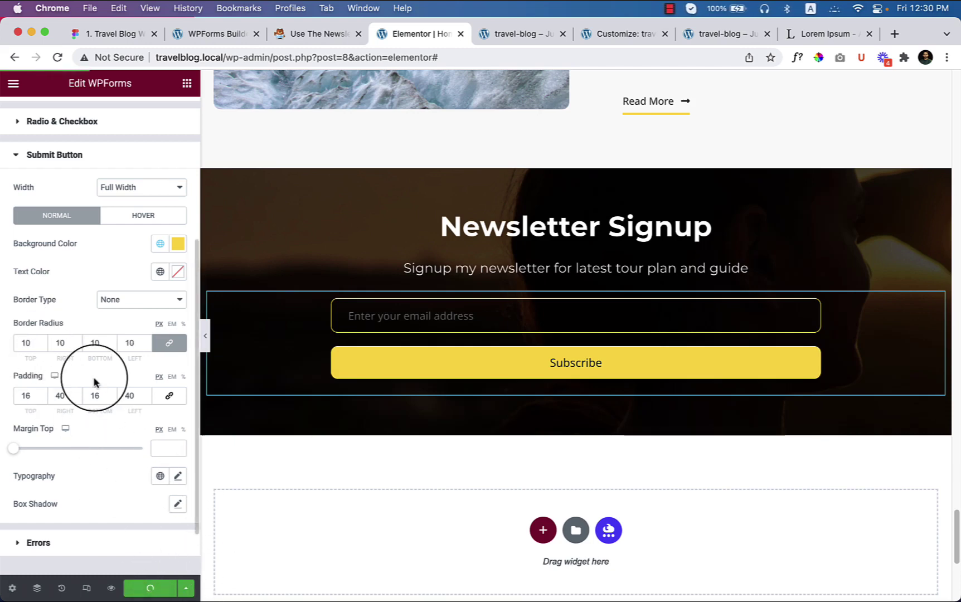
scroll(94, 381, up, 5)
- Unlink the form widget's Advanced margin values, leaving the top margin at 0
click(35, 119)
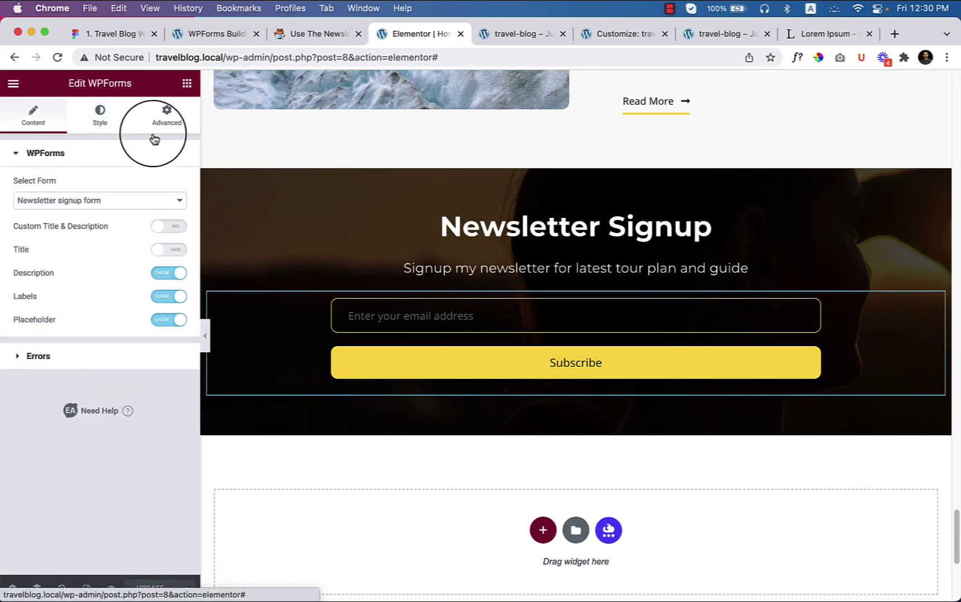
click(167, 117)
click(169, 201)
click(53, 208)
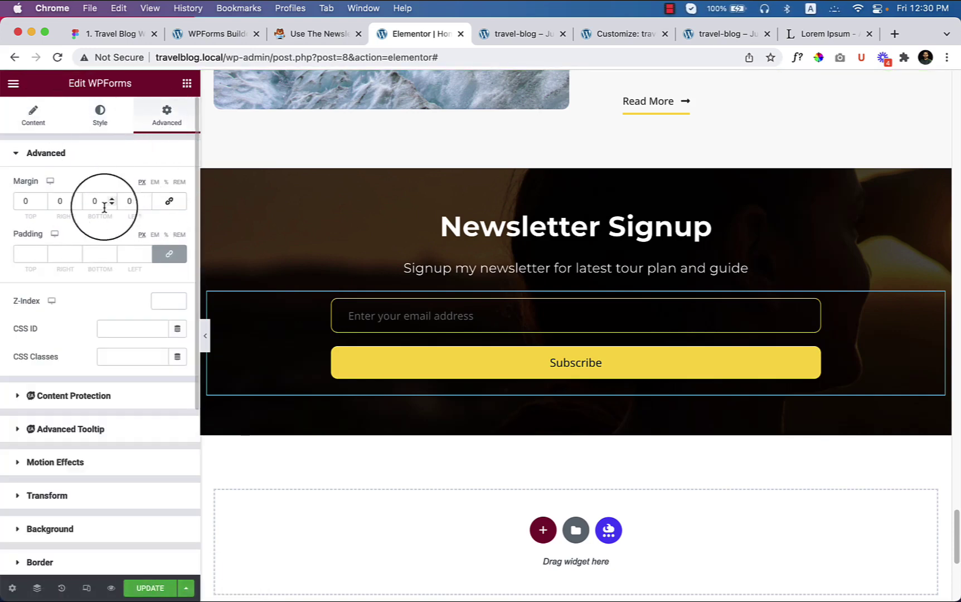
click(17, 200)
text(4)
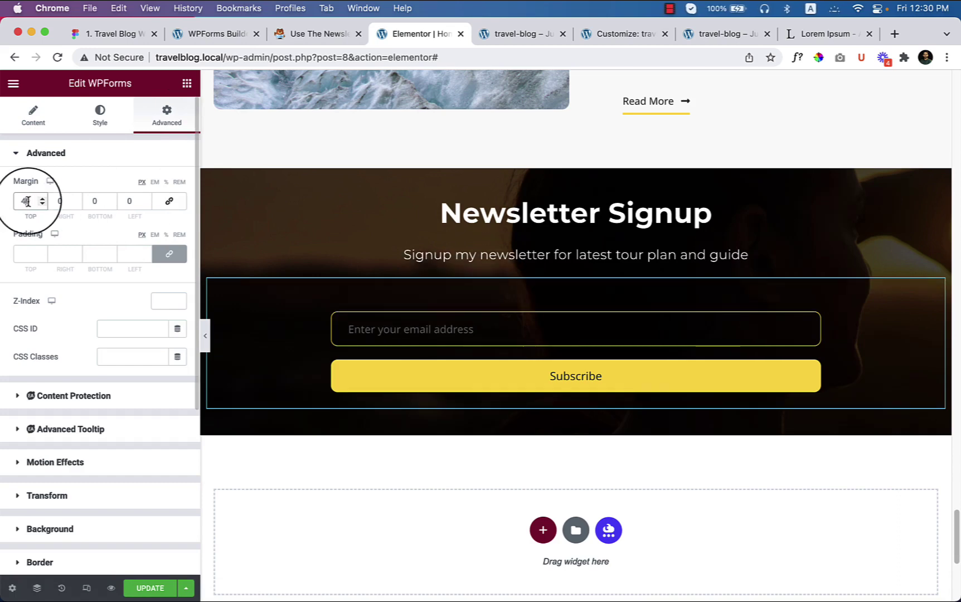
key(BackSpace)
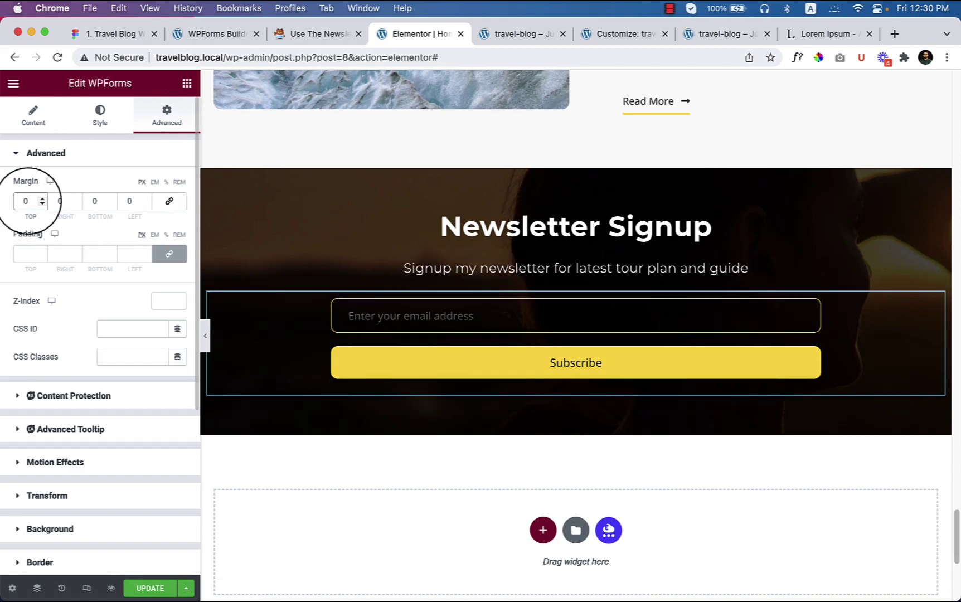
- Set the form's left and right margins to 340 px and preview the narrower form
click(124, 201)
text(4)
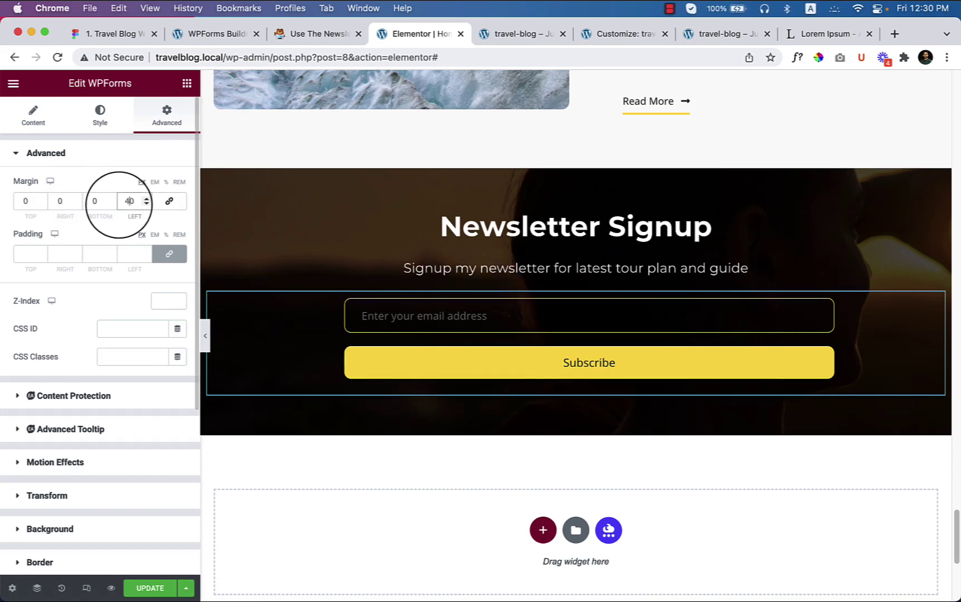
click(55, 202)
text(4)
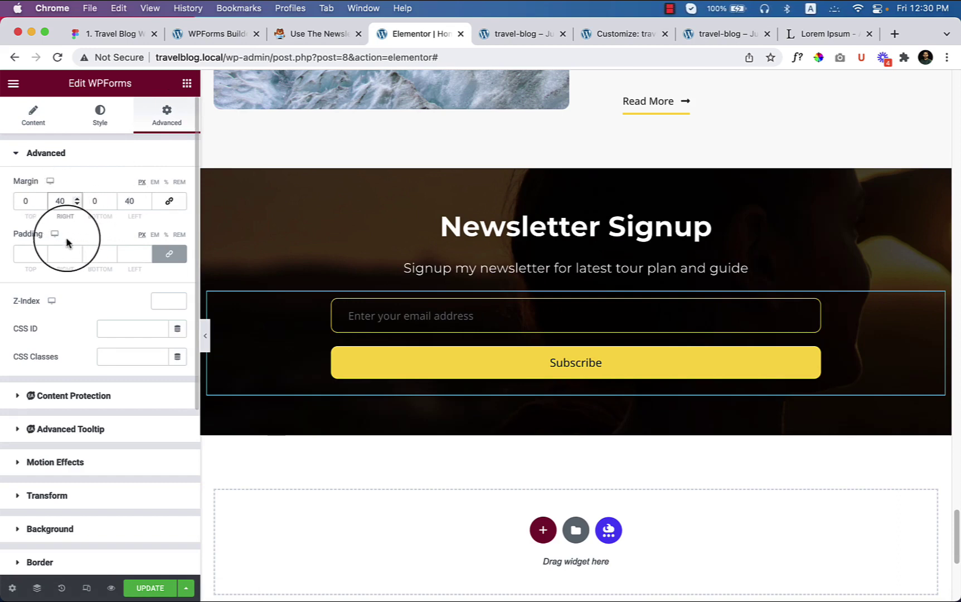
click(50, 204)
text(3)
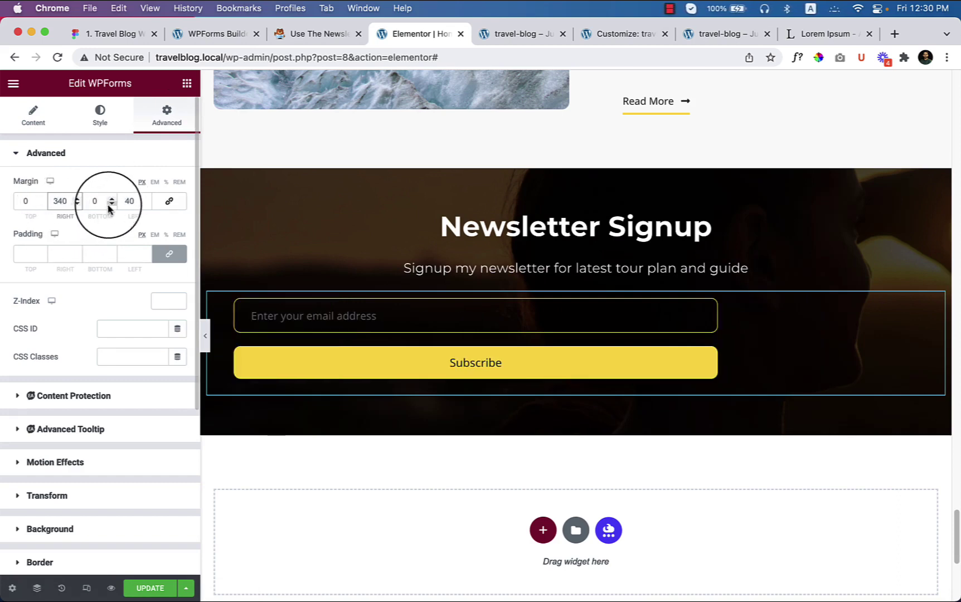
click(123, 201)
text(3)
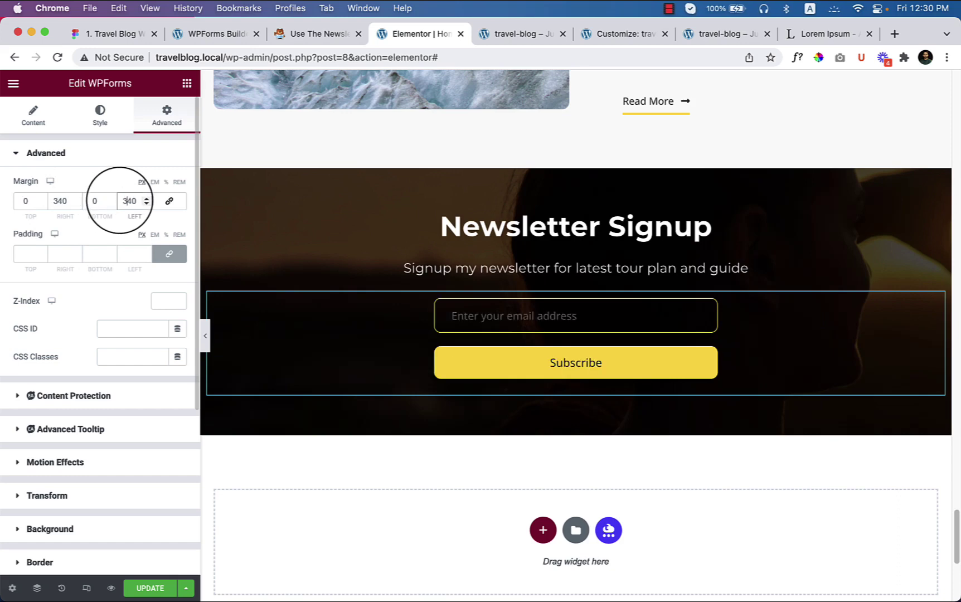
click(205, 336)
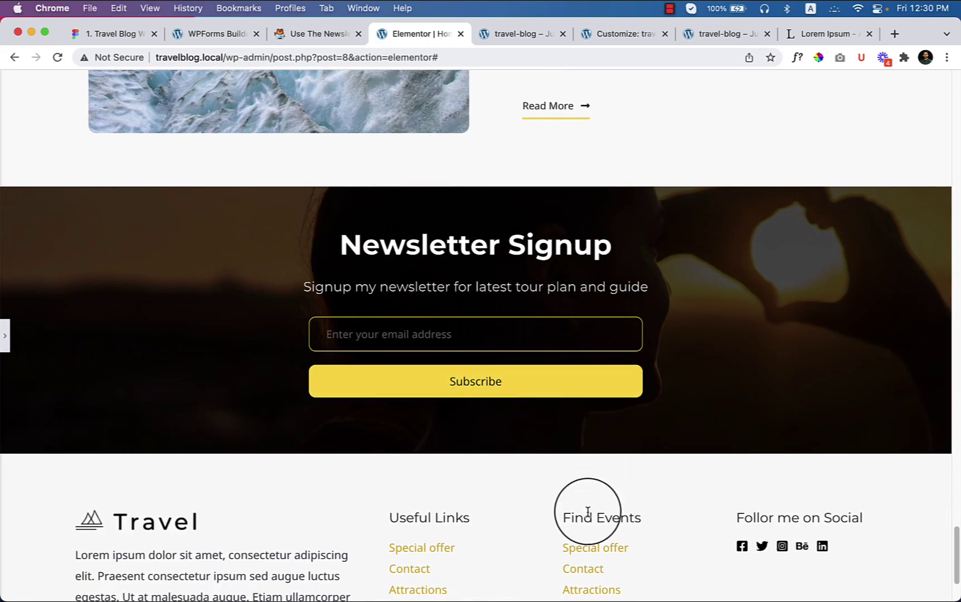
scroll(587, 512, down, 3)
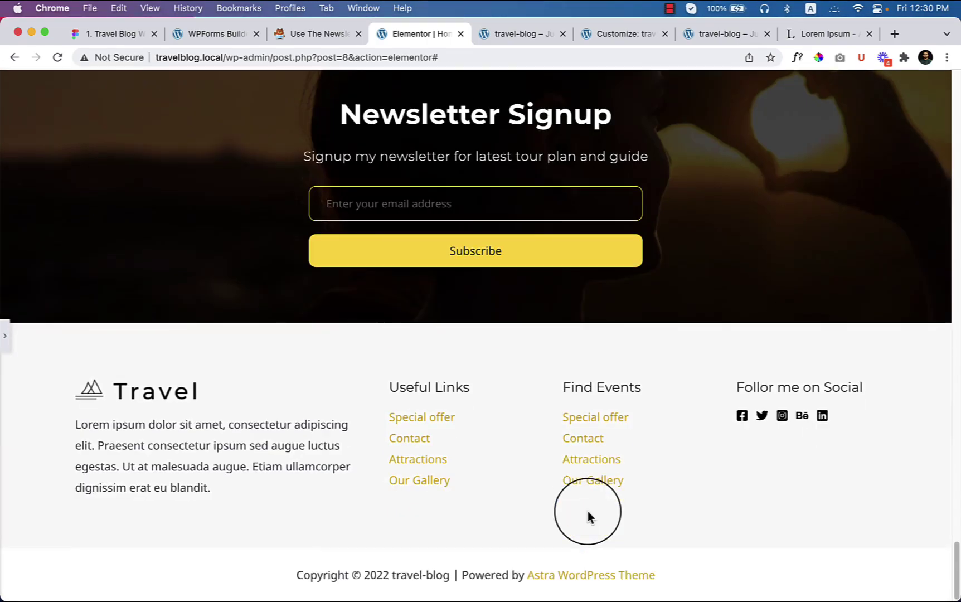
scroll(588, 511, up, 20)
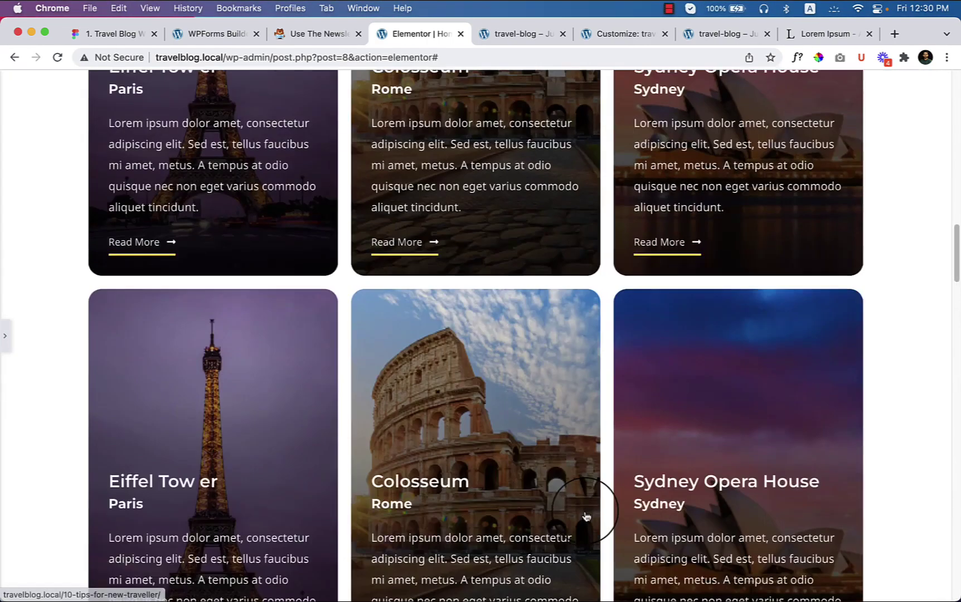
scroll(583, 511, up, 2)
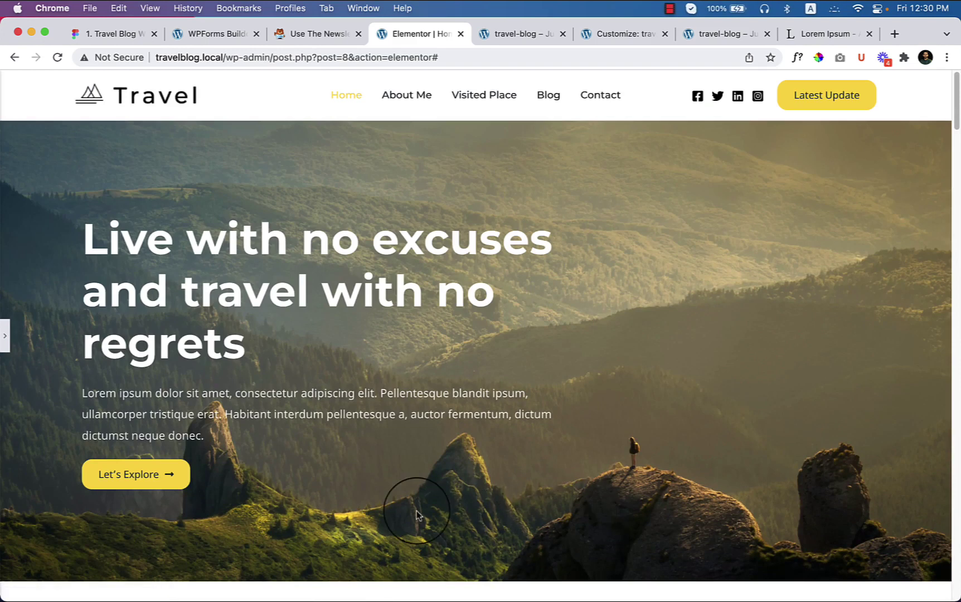